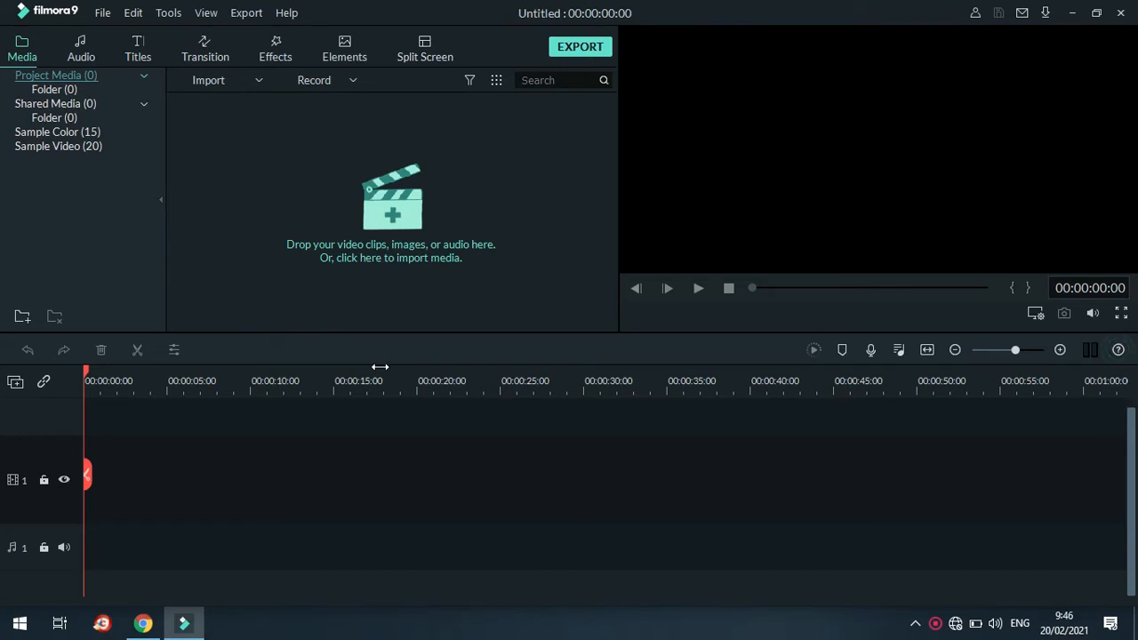
click(140, 50)
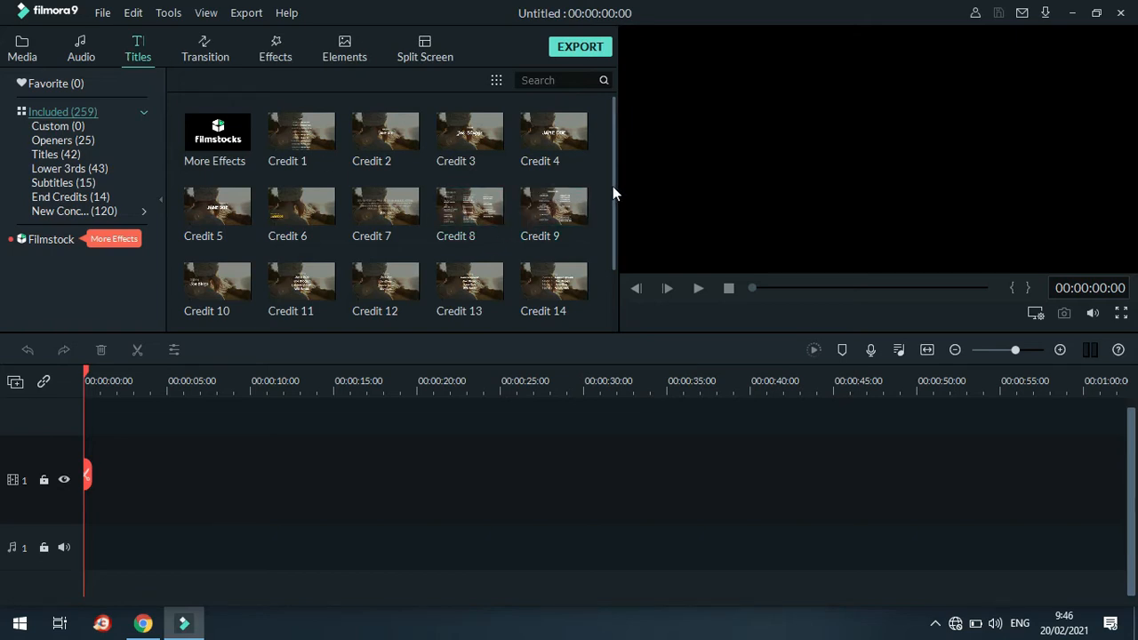
drag(614, 192, 609, 259)
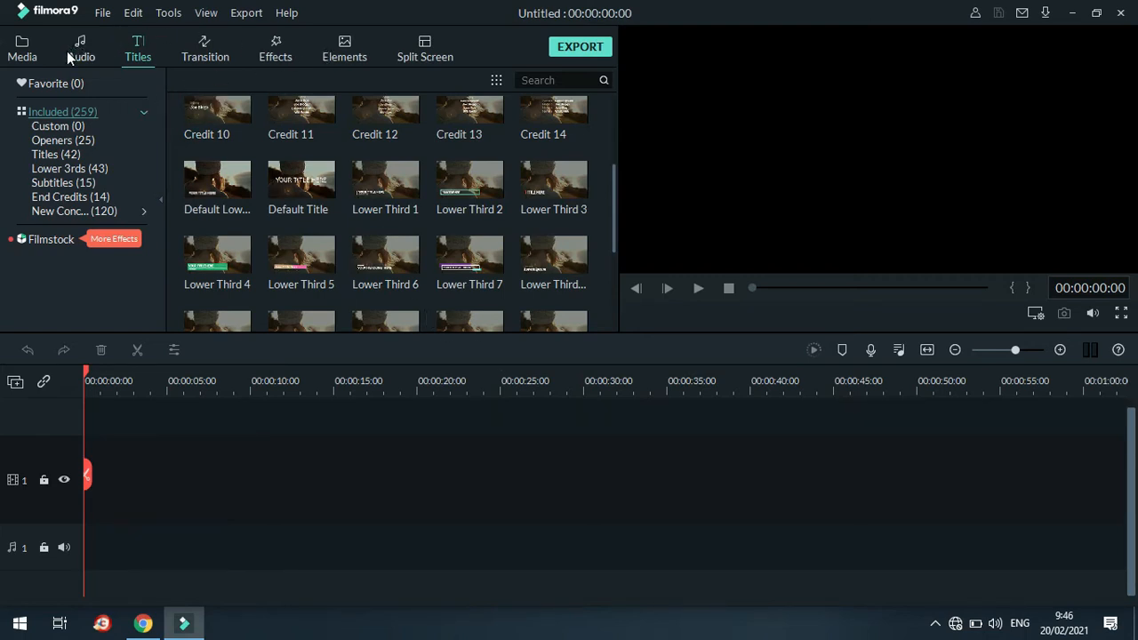
Place the White sample color at the start of the video track and the Gradient 3 sample color directly after it
click(28, 57)
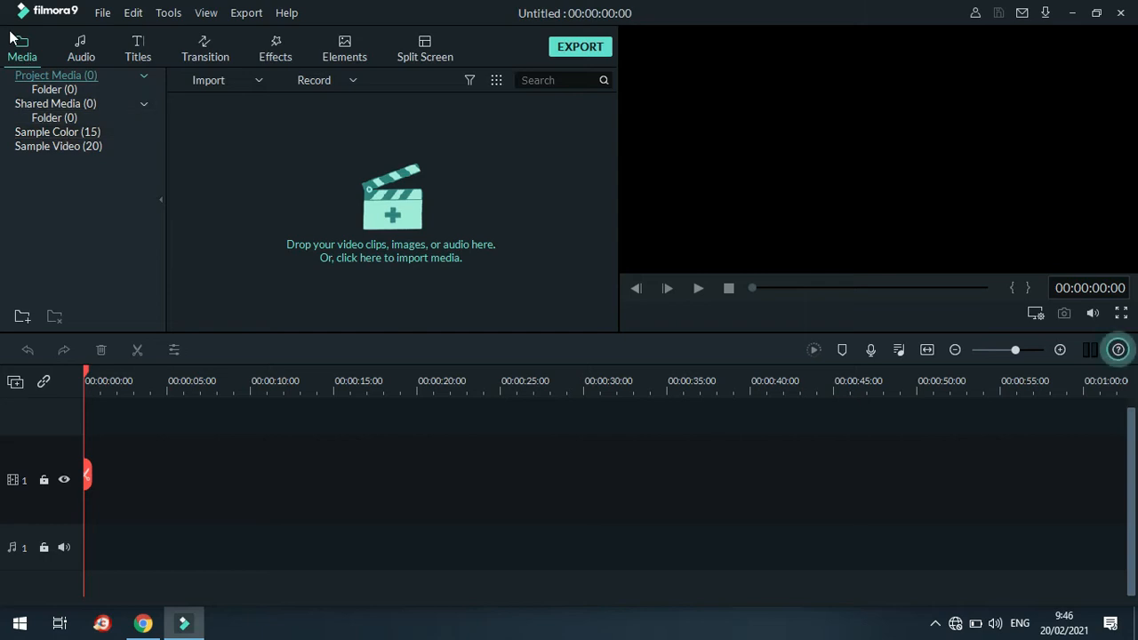
click(75, 139)
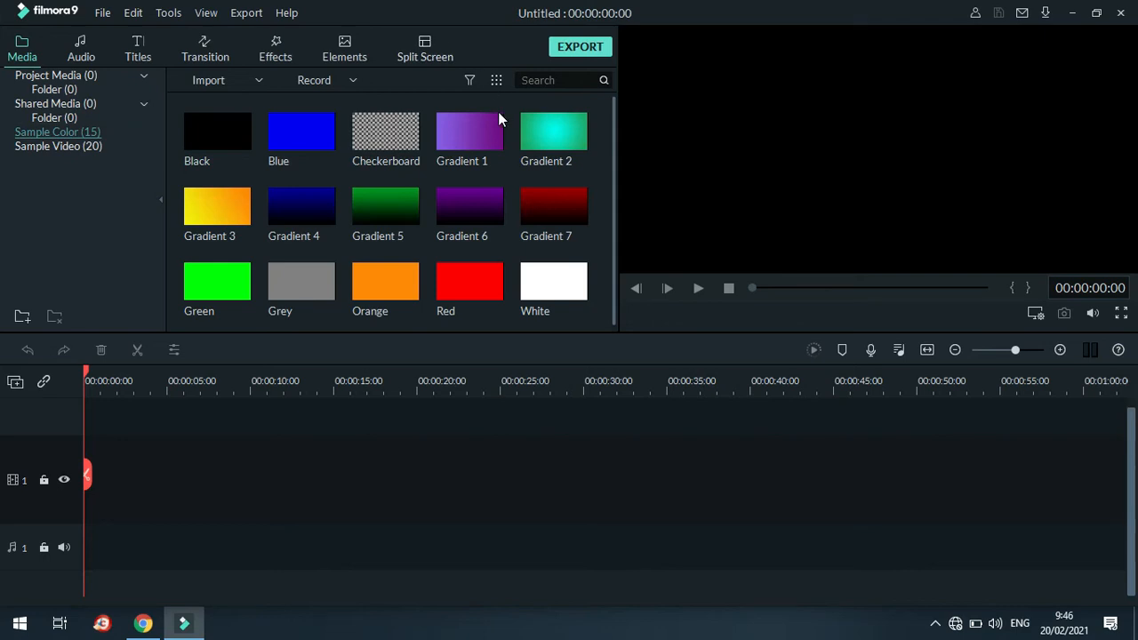
mouse_move(588, 286)
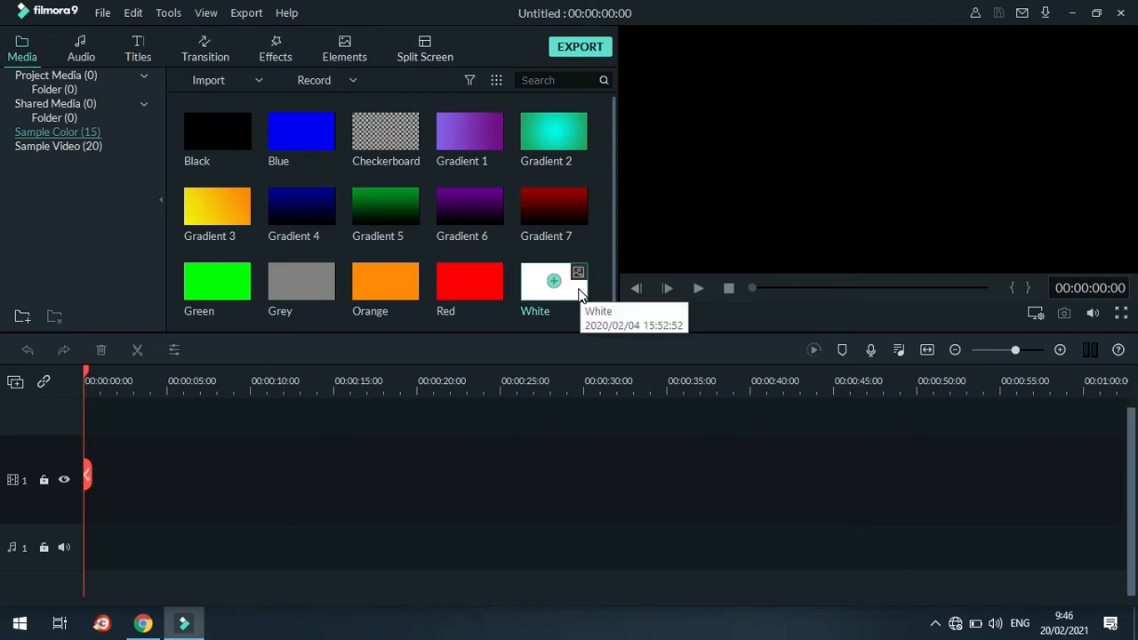
drag(580, 294, 95, 482)
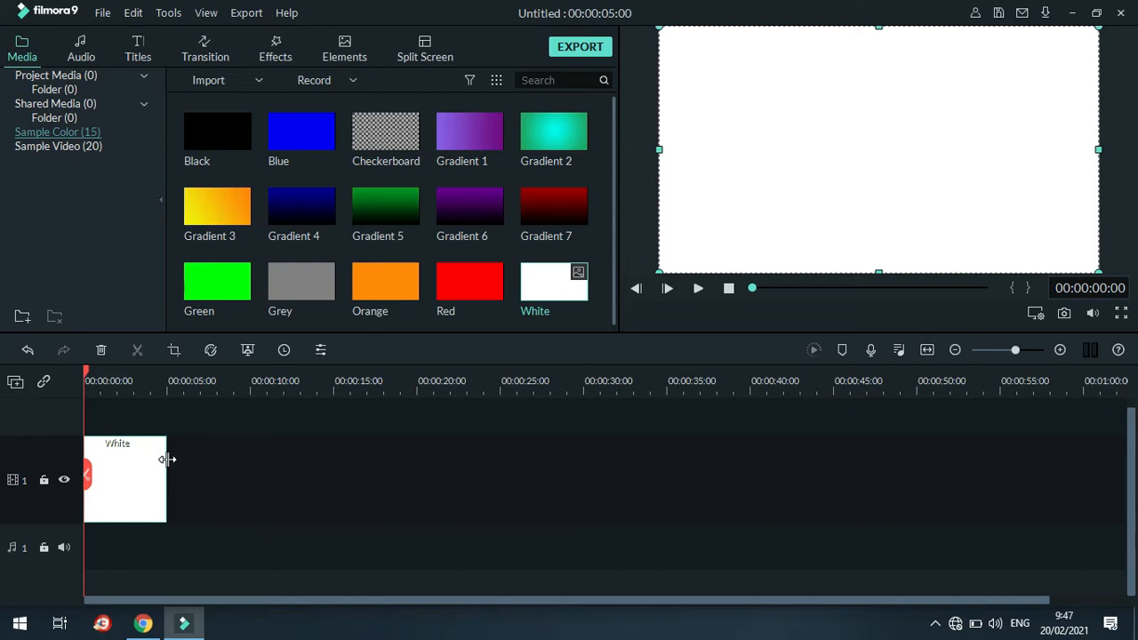
mouse_move(244, 211)
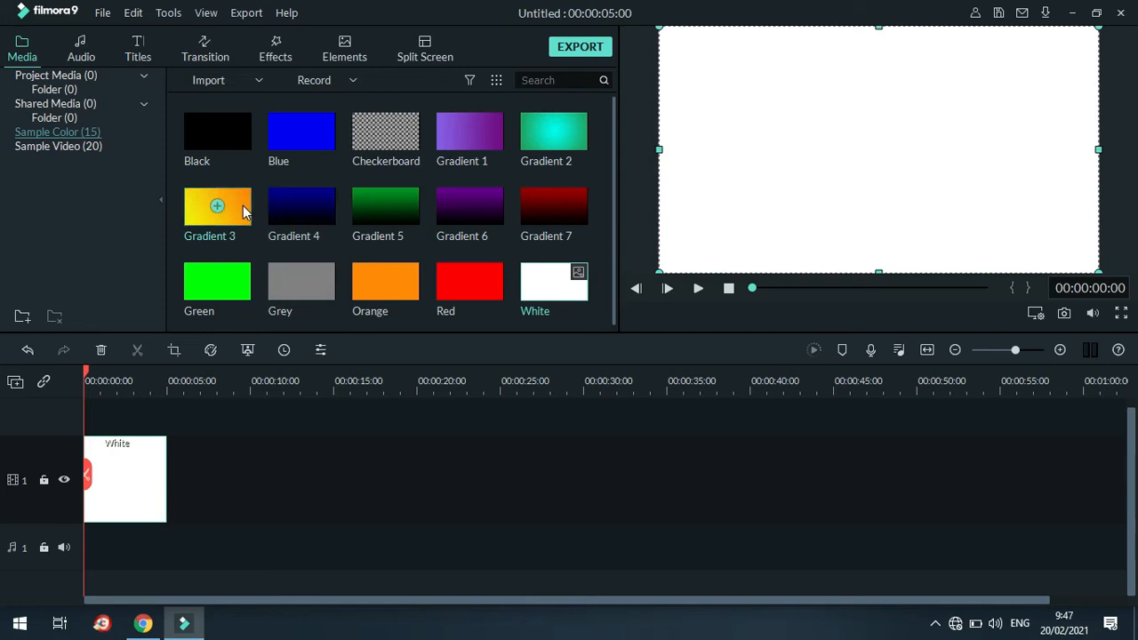
drag(244, 211, 175, 498)
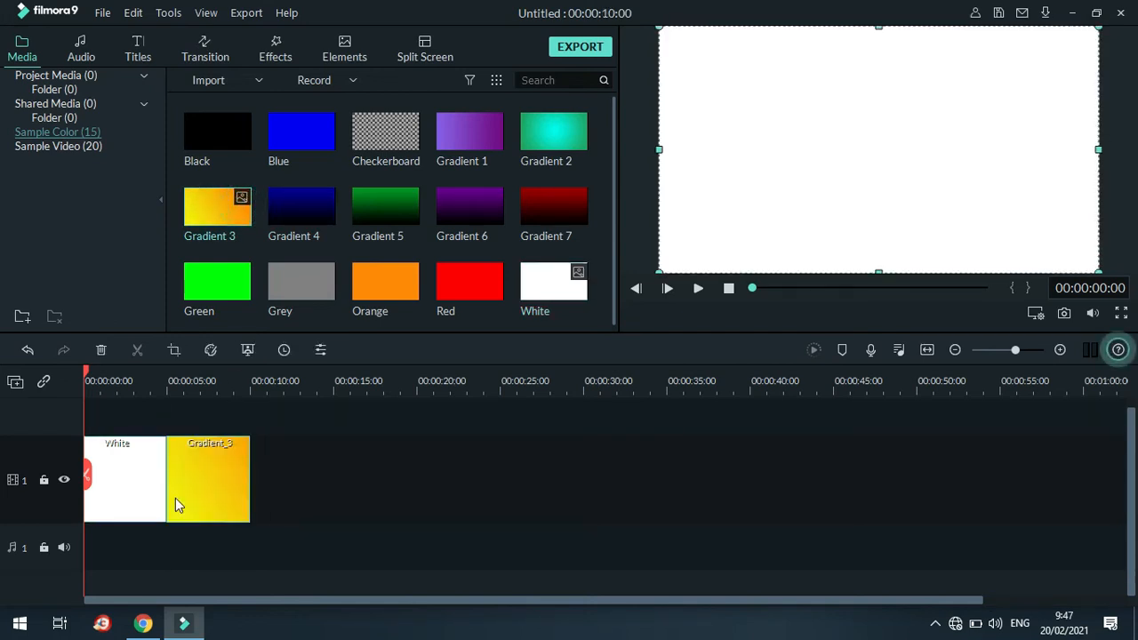
Play back the two color clips and return the playhead to the start of the timeline
key(space)
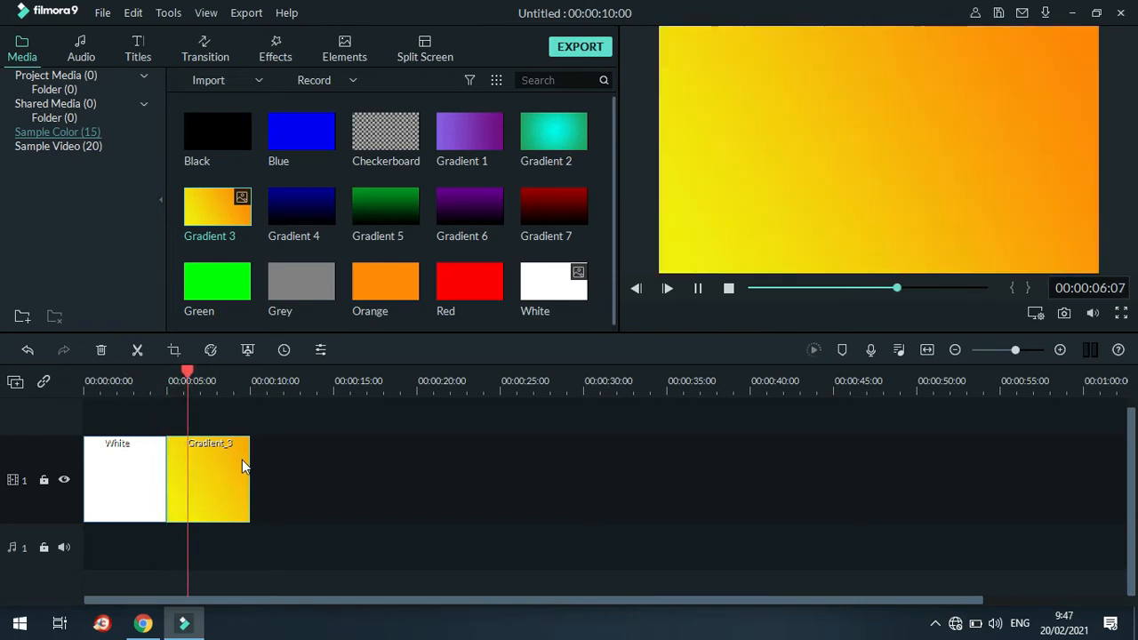
key(space)
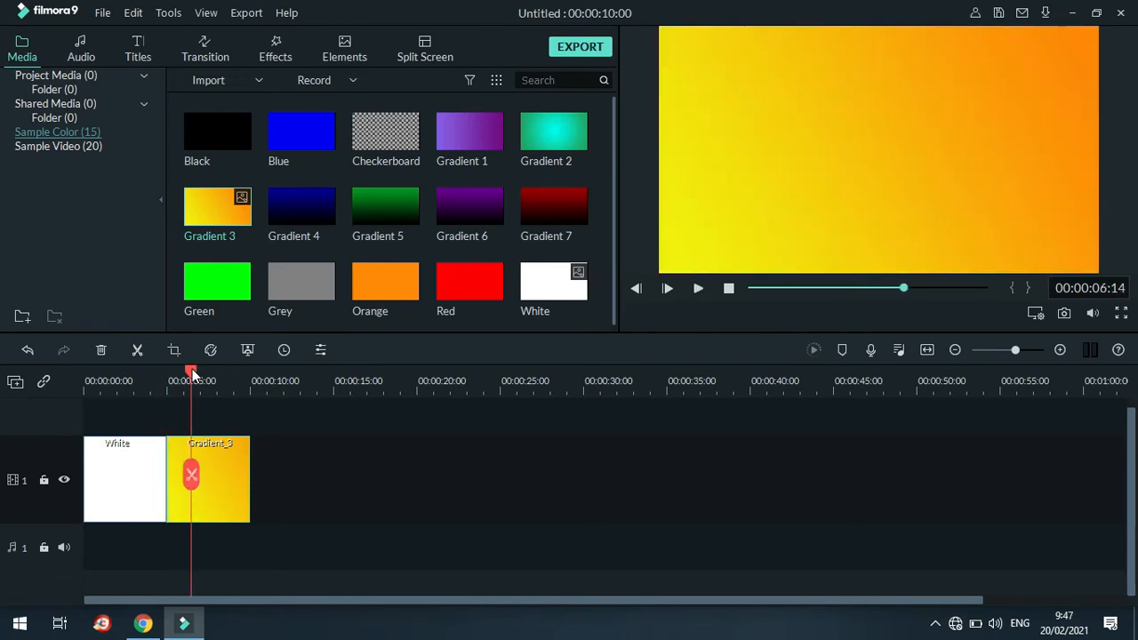
drag(190, 374, 80, 383)
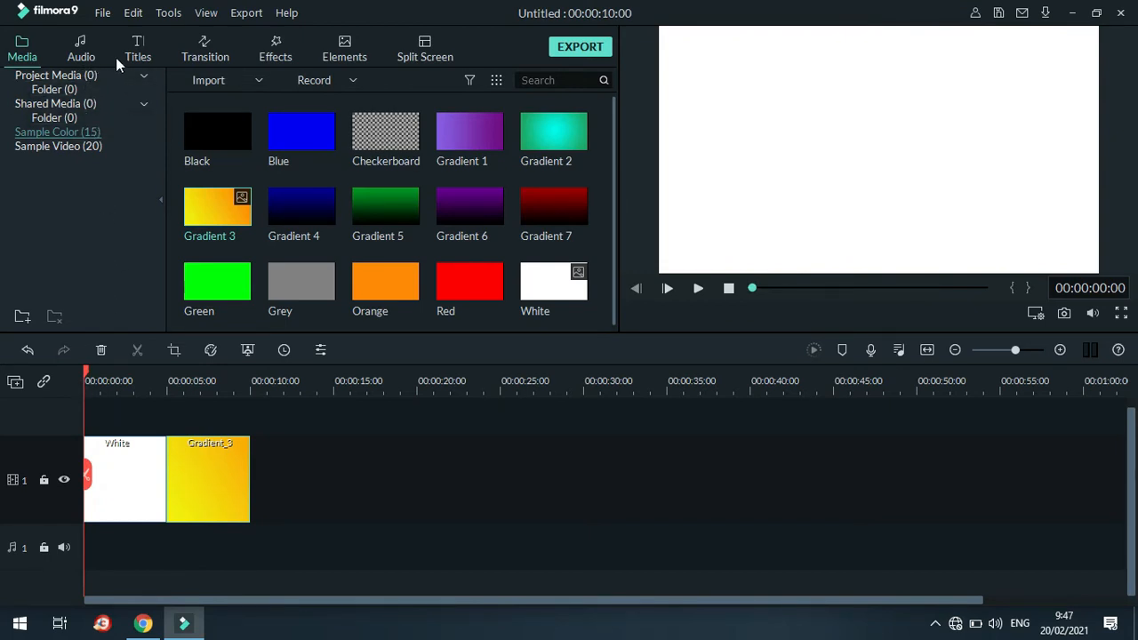
Browse the included title presets and preview the lower third with an uppercase heading above a smaller subtitle
click(139, 53)
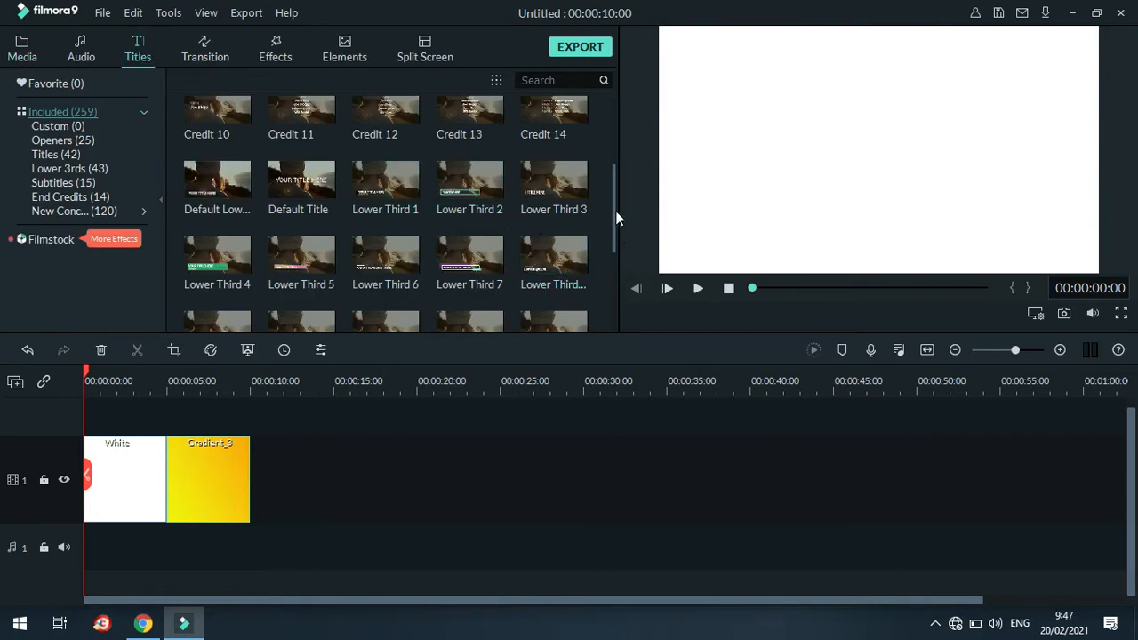
mouse_move(569, 182)
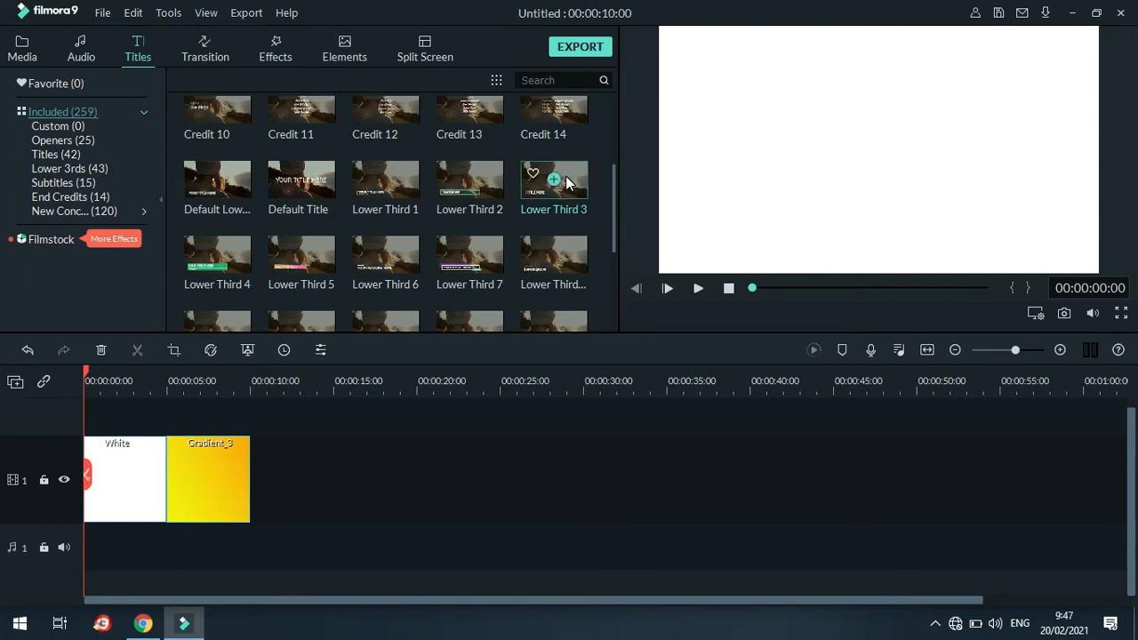
click(611, 218)
click(616, 226)
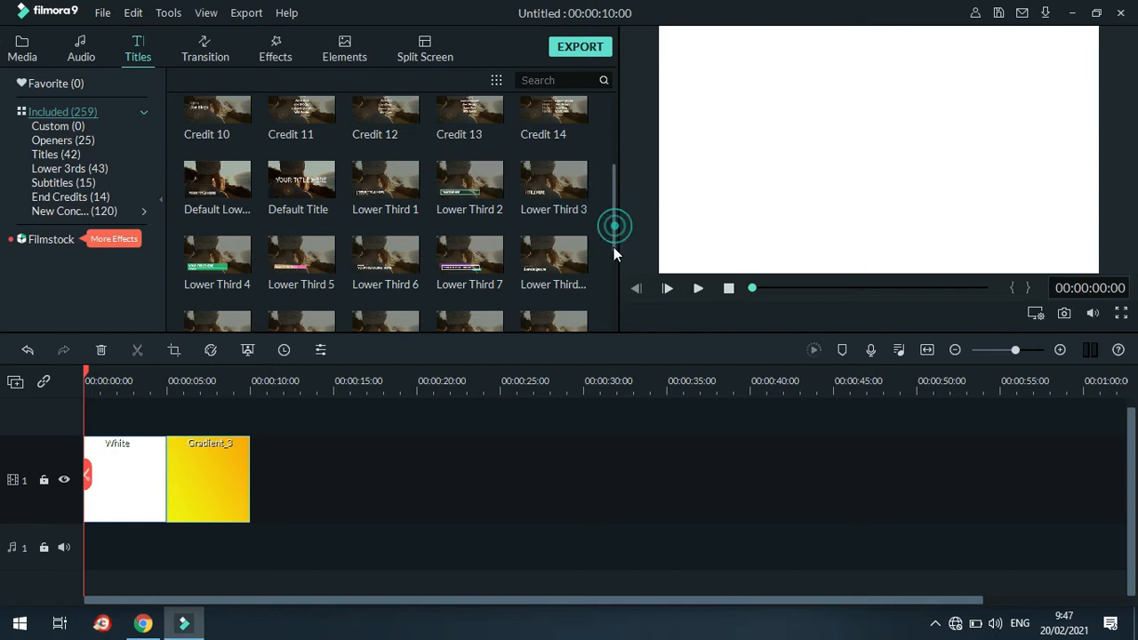
drag(614, 248, 611, 254)
mouse_move(392, 255)
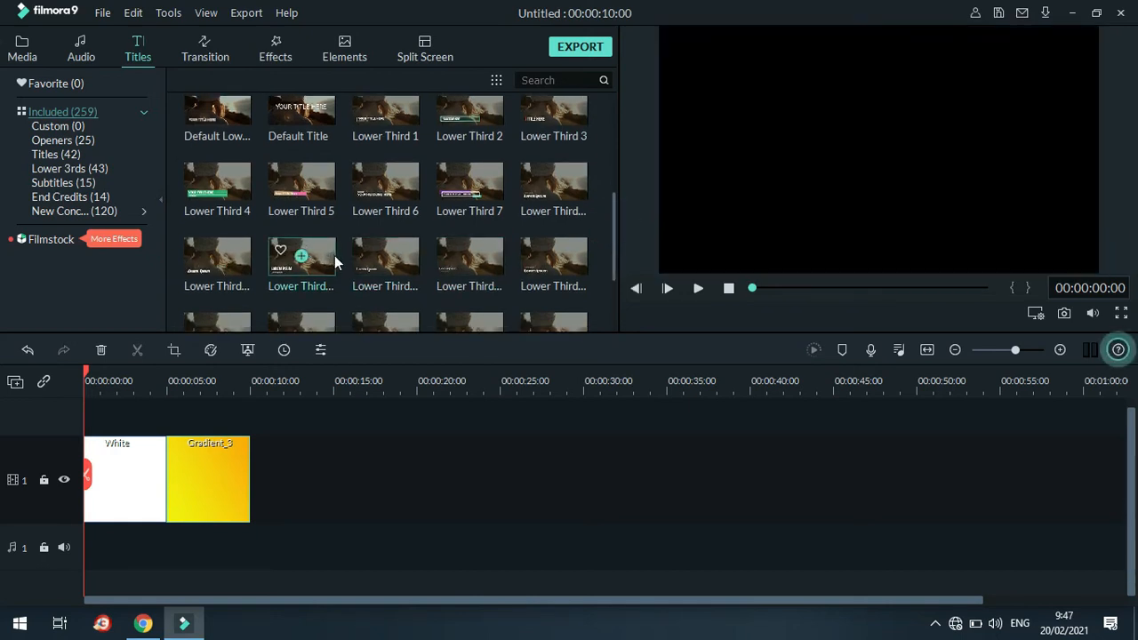
click(327, 256)
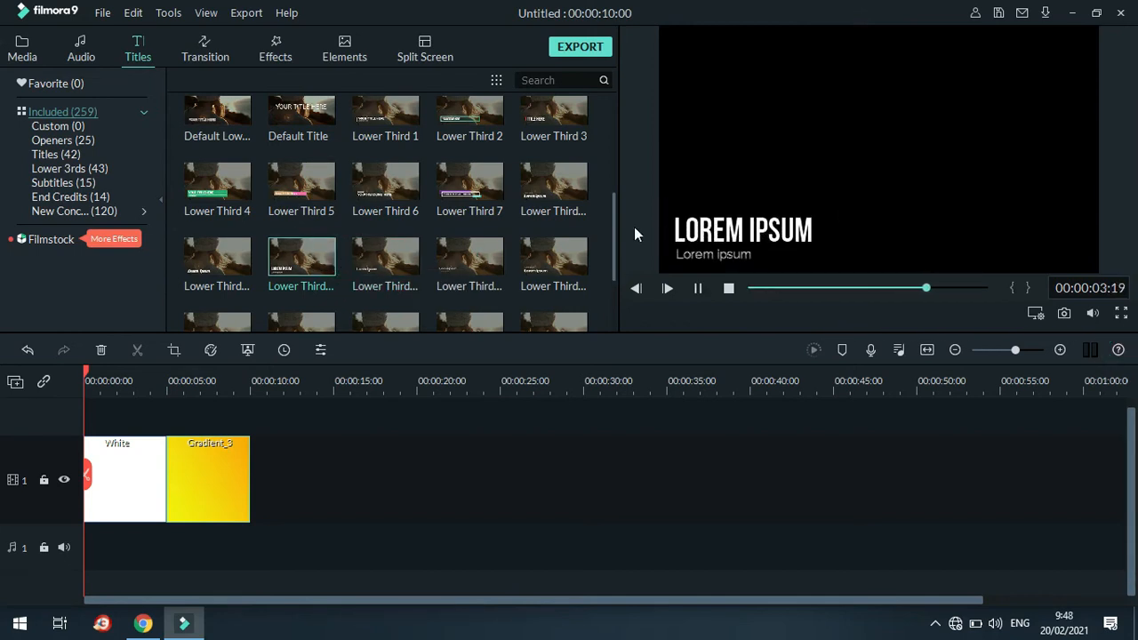
Preview the Lower Third 30 title and place it at the start of a new track above the White clip
click(408, 261)
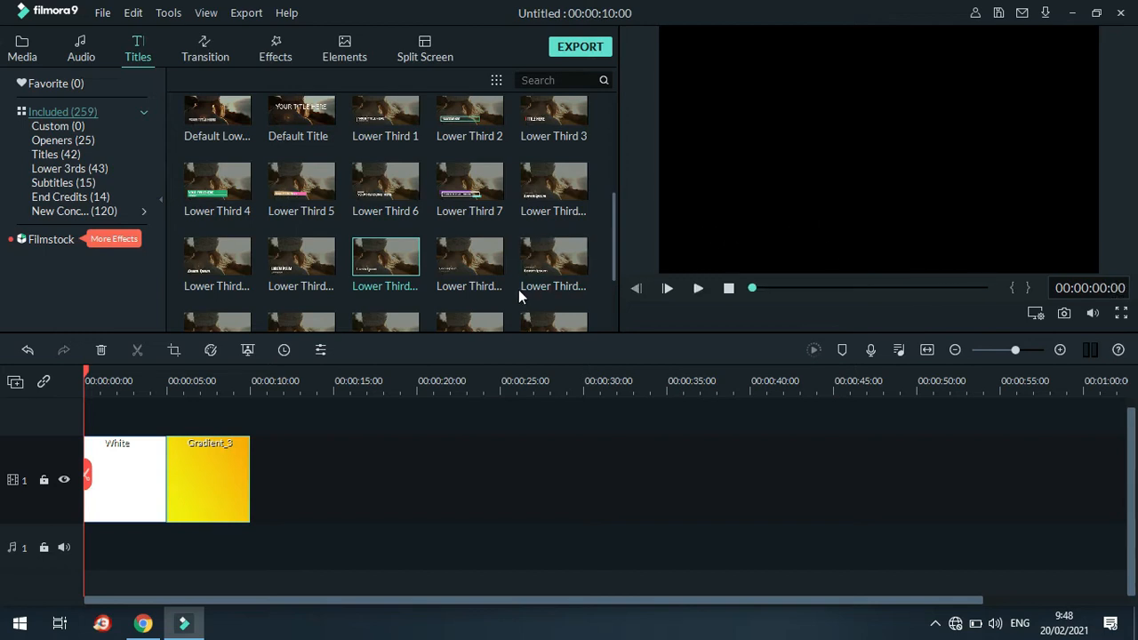
mouse_move(466, 268)
mouse_move(412, 259)
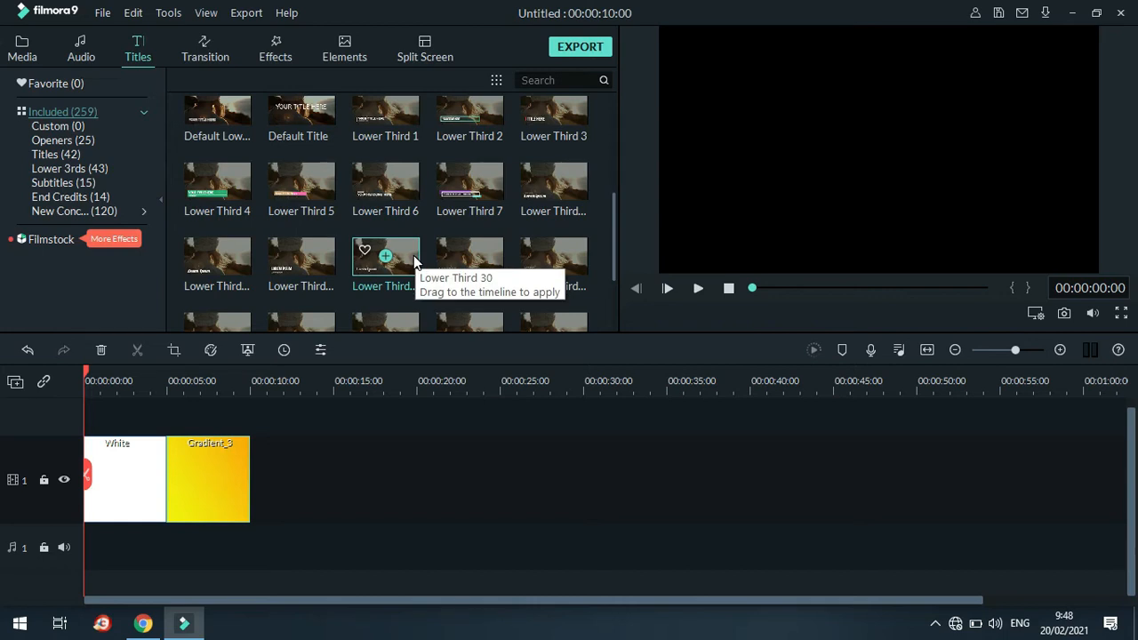
click(413, 260)
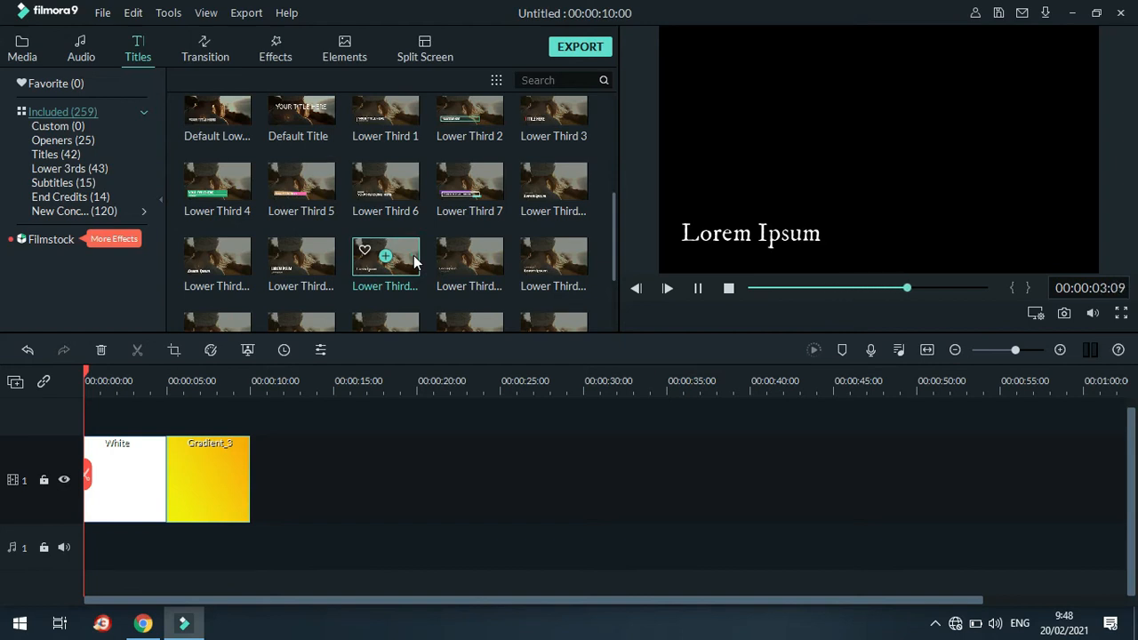
drag(416, 260, 95, 420)
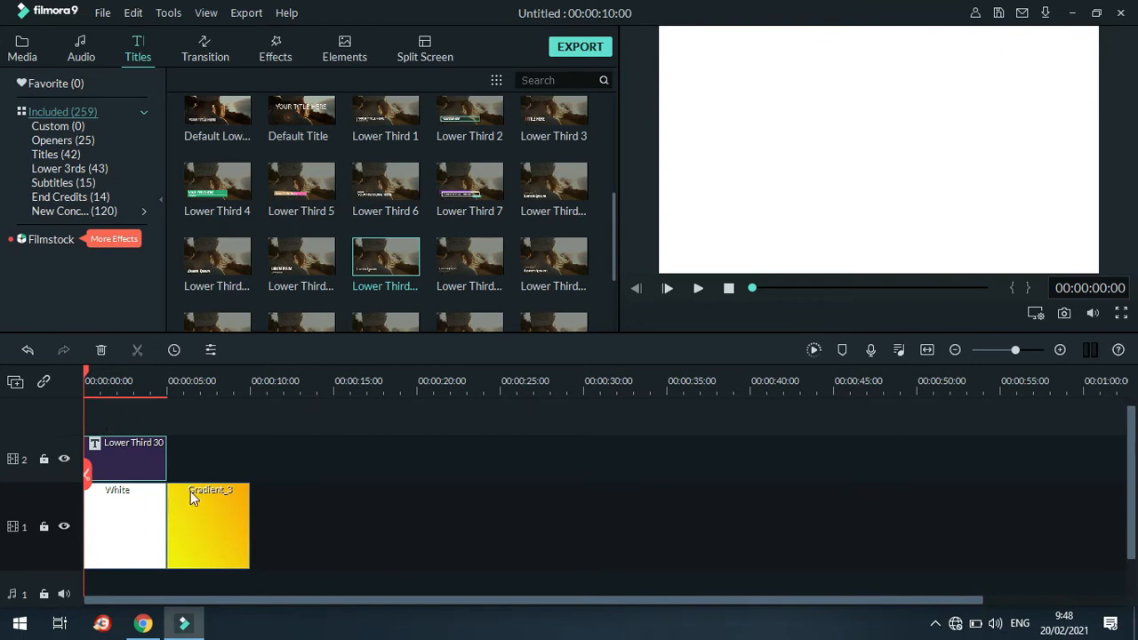
Delete the White clip so that Gradient 3 lies beneath the title, and close the clip settings
double_click(123, 459)
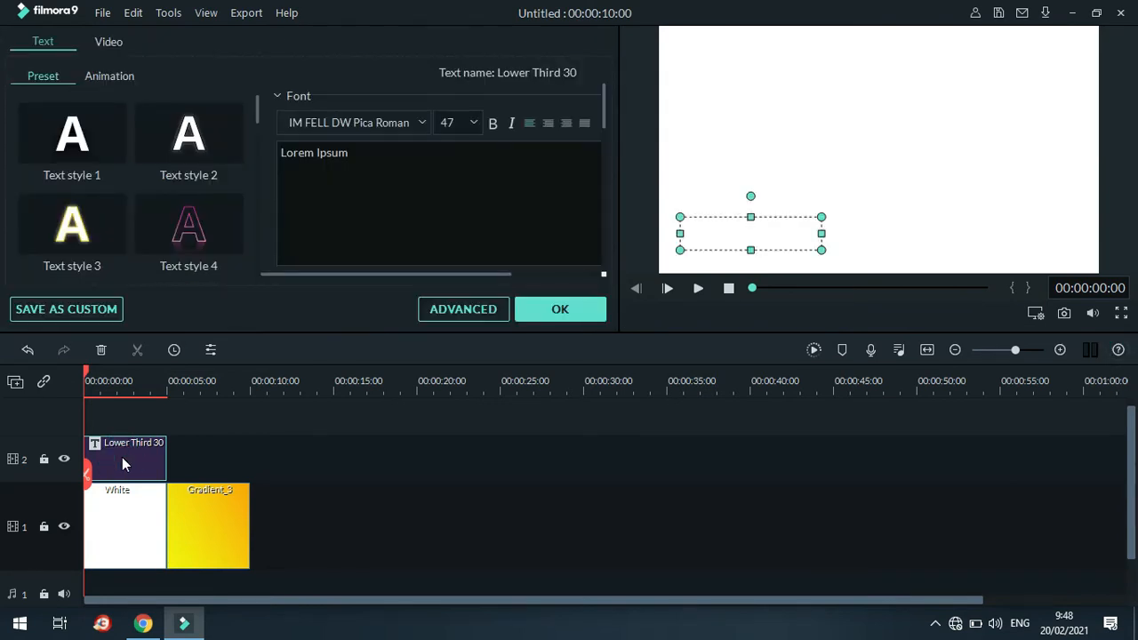
click(122, 465)
click(120, 525)
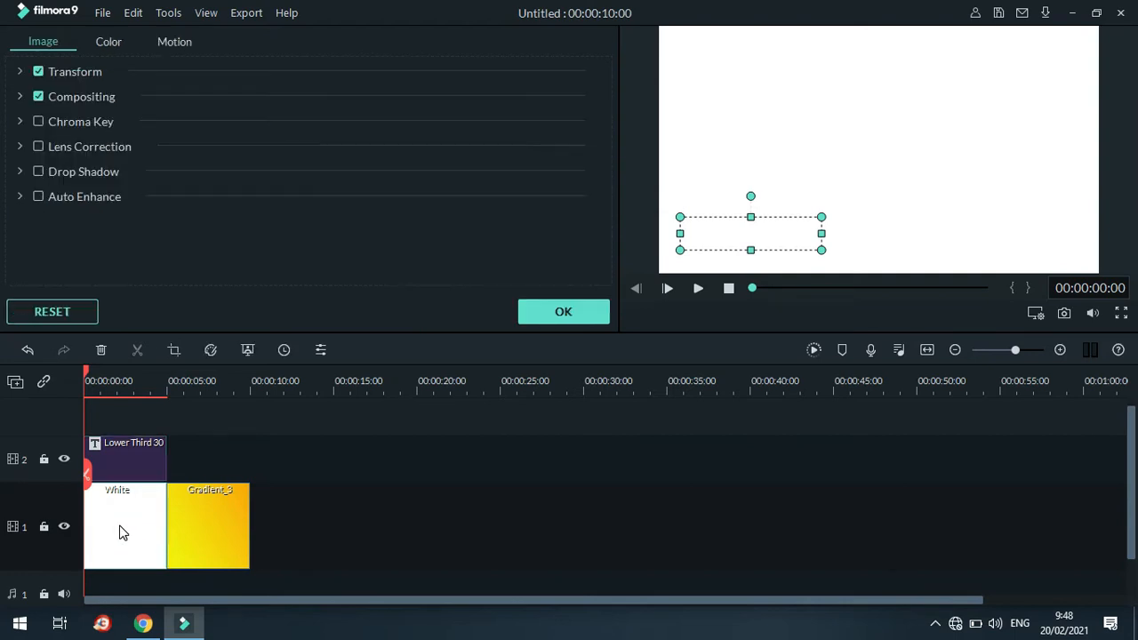
key(Delete)
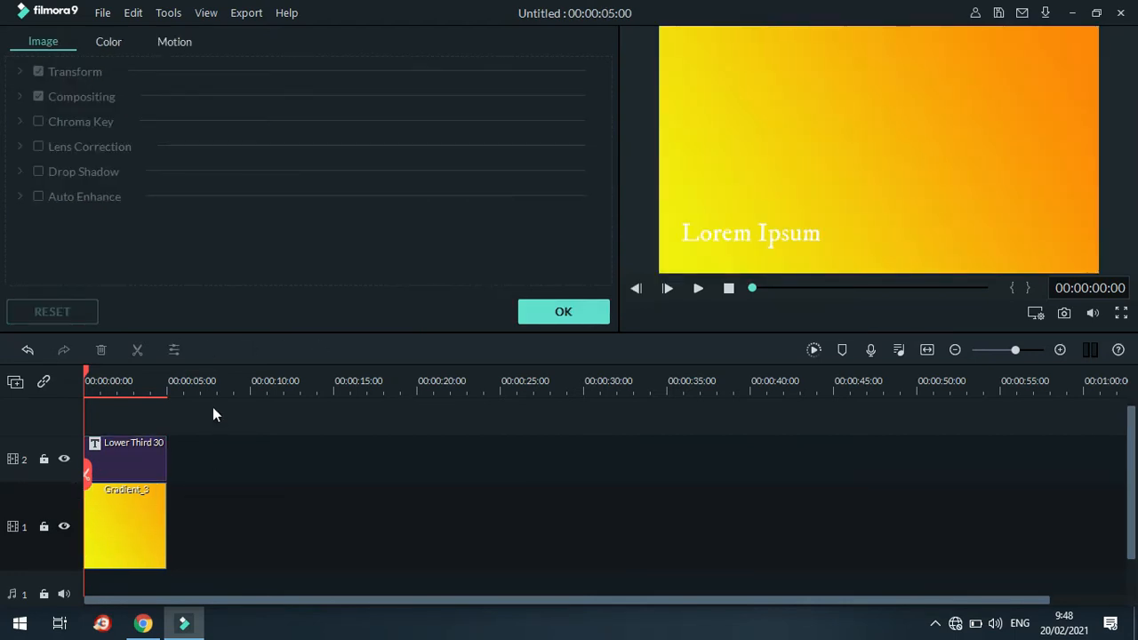
click(564, 312)
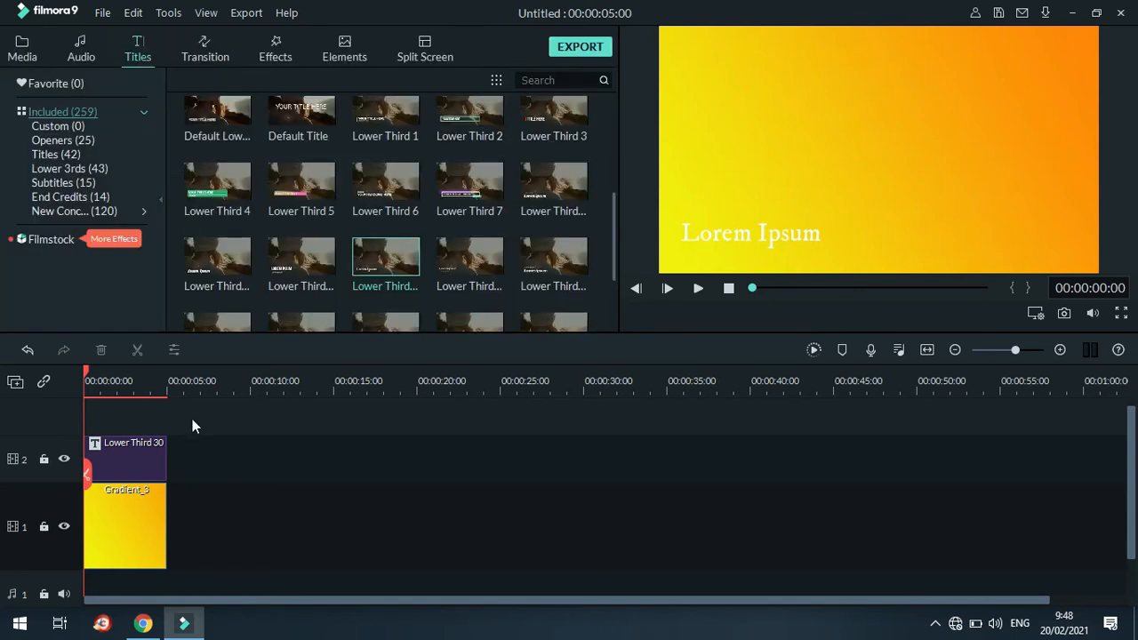
Open the Lower Third 30 title for editing and select its placeholder text
click(129, 458)
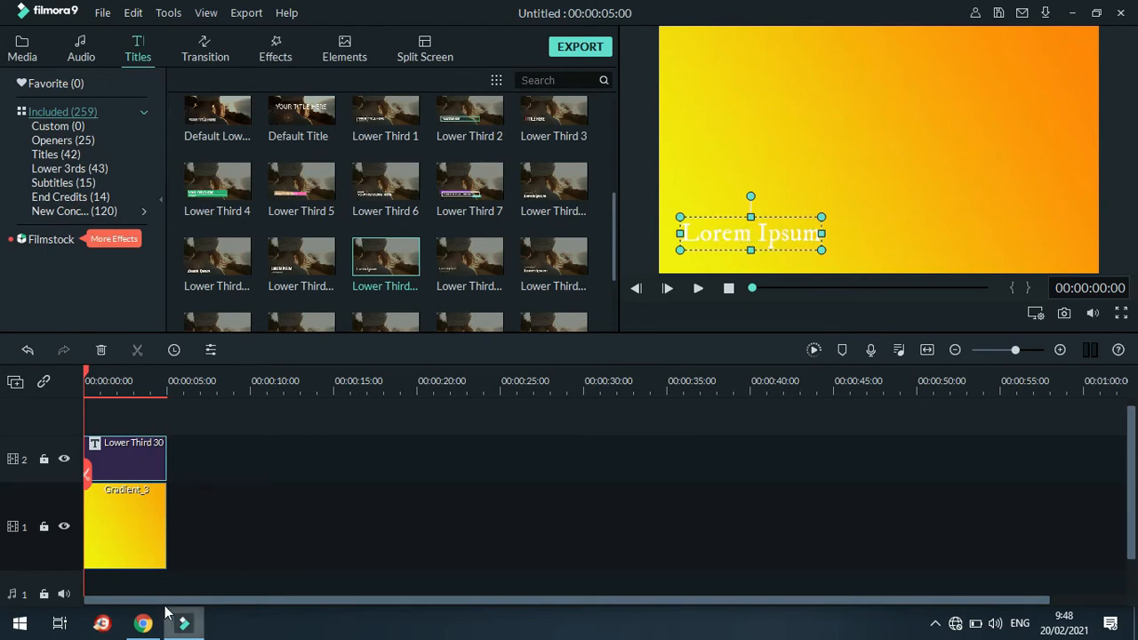
double_click(140, 454)
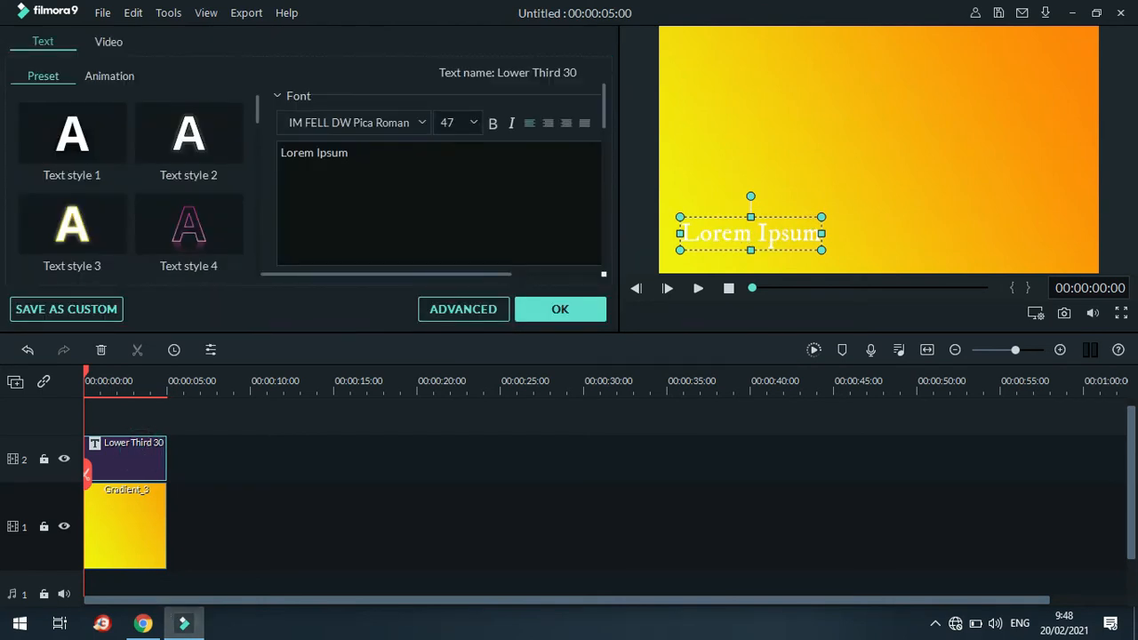
triple_click(355, 152)
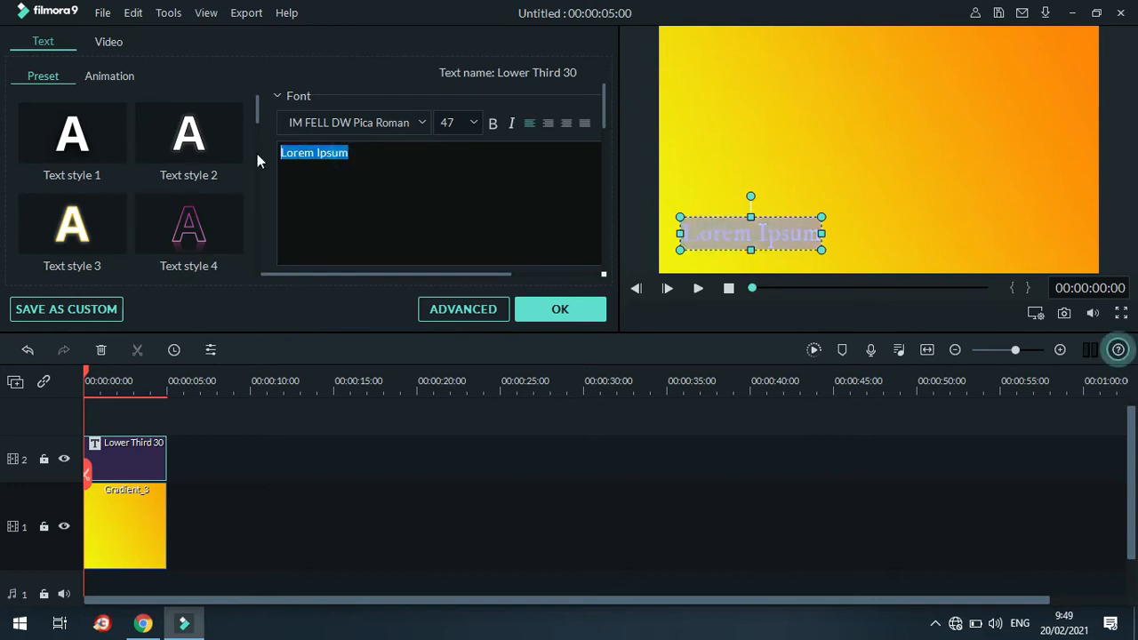
text(Saya)
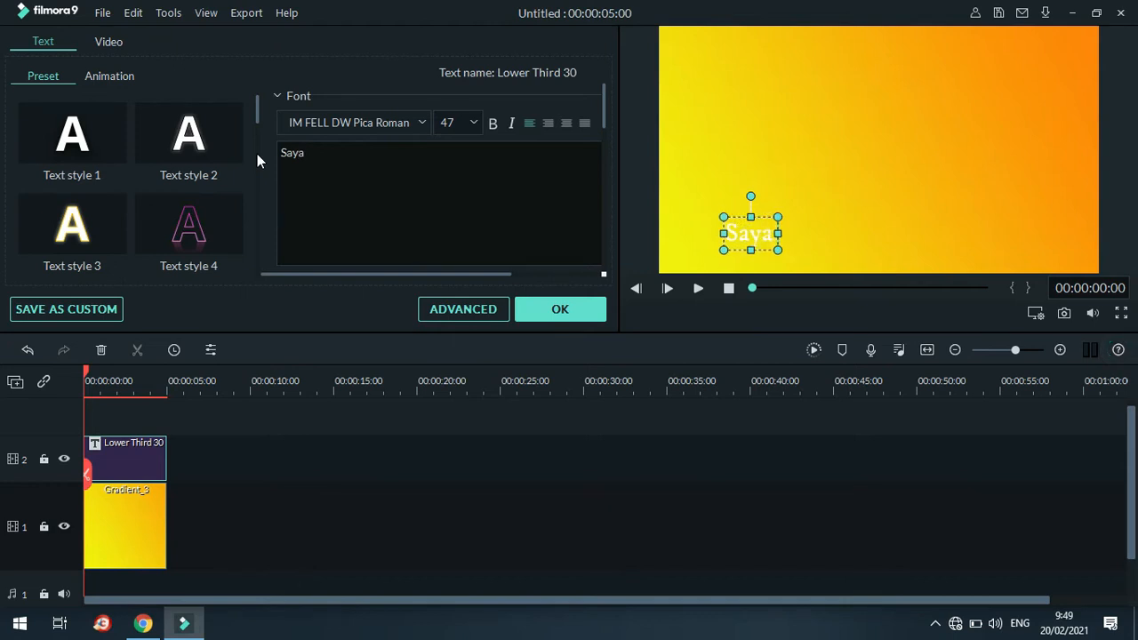
key(BackSpace)
key(BackSpace)
key(BackSpace)
key(BackSpace)
key(BackSpace)
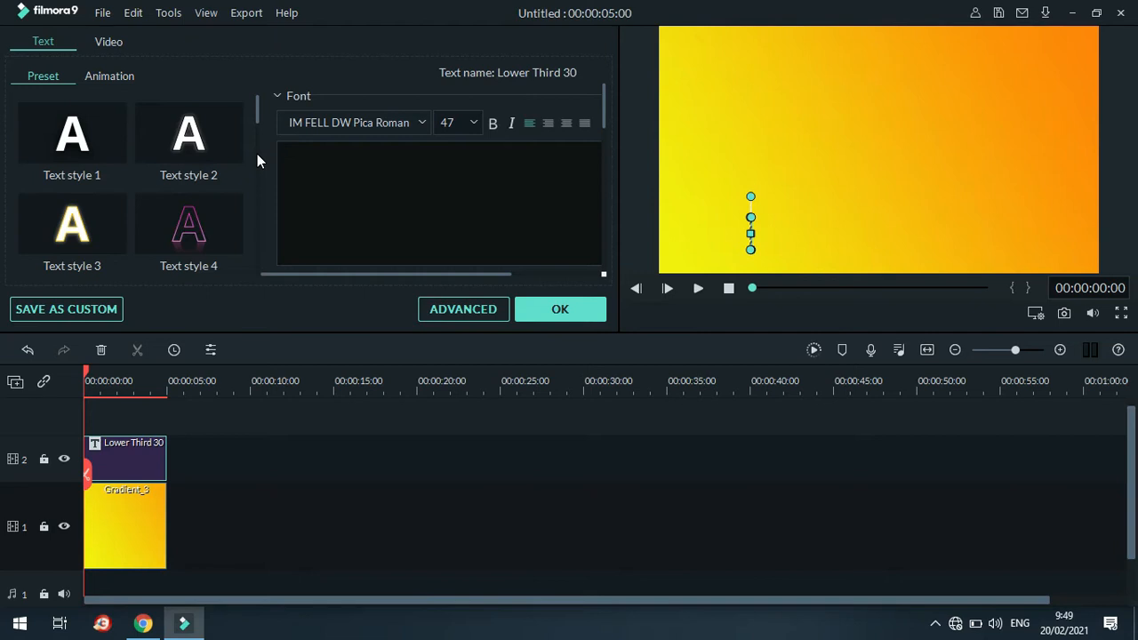
Enter "Komputer dan Jaringan Dasar" as the title text and move it to the upper middle of the frame
text(K)
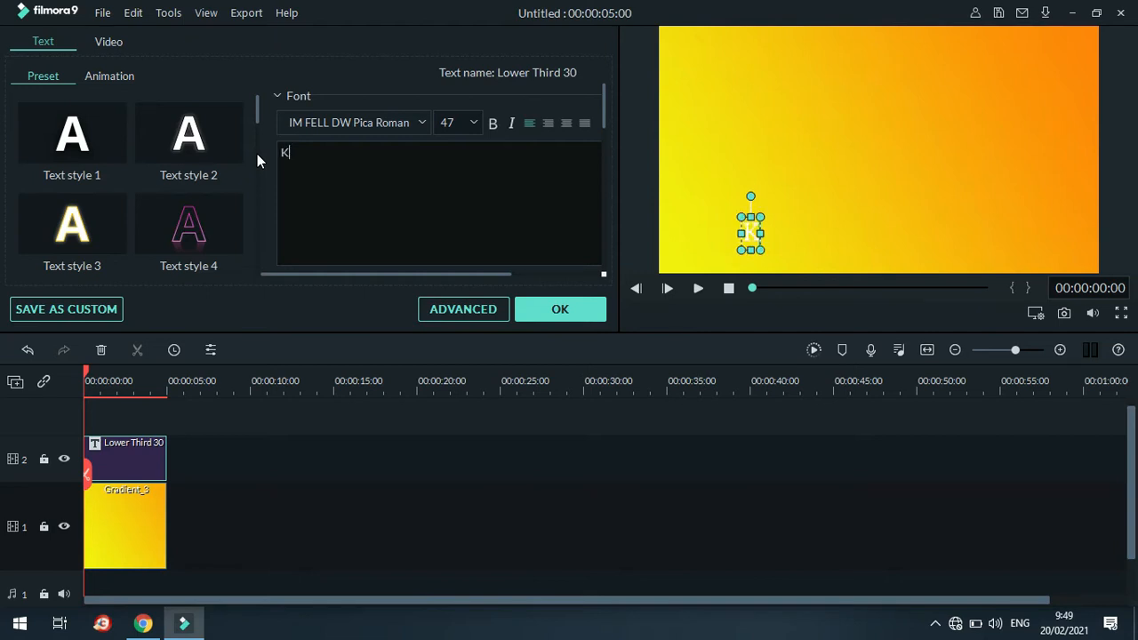
text(ompute)
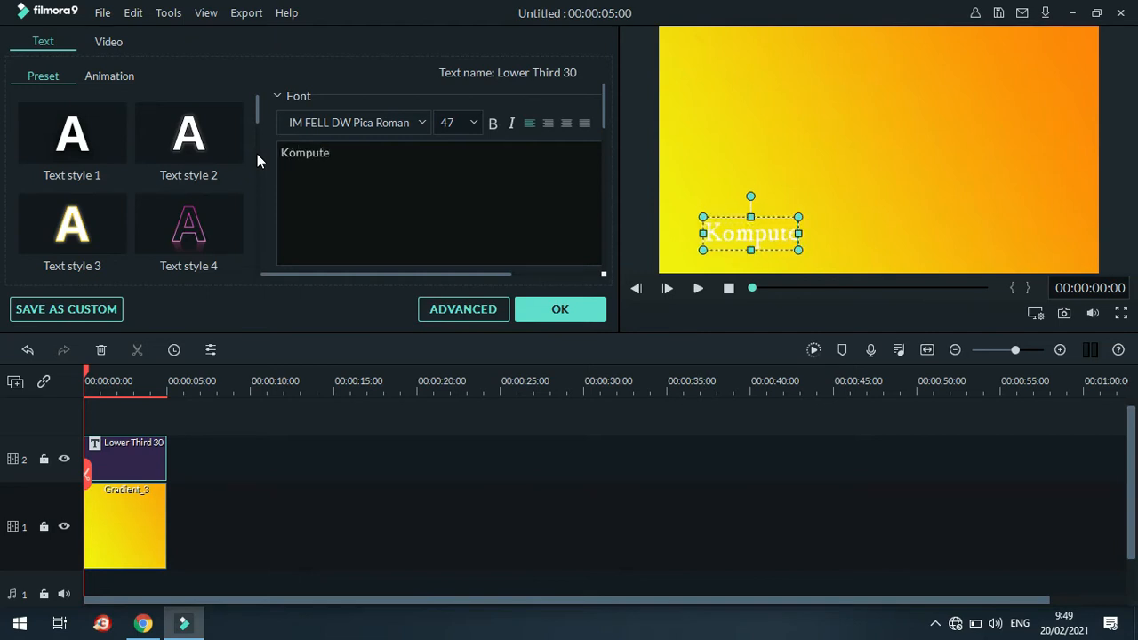
text(r dan Jar)
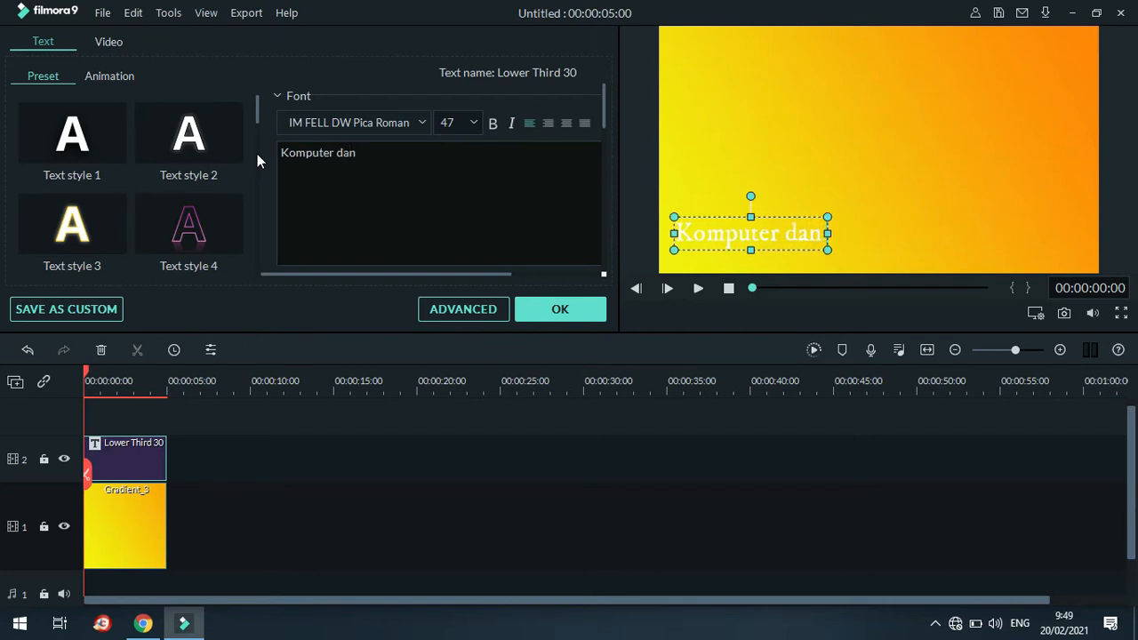
text(ga)
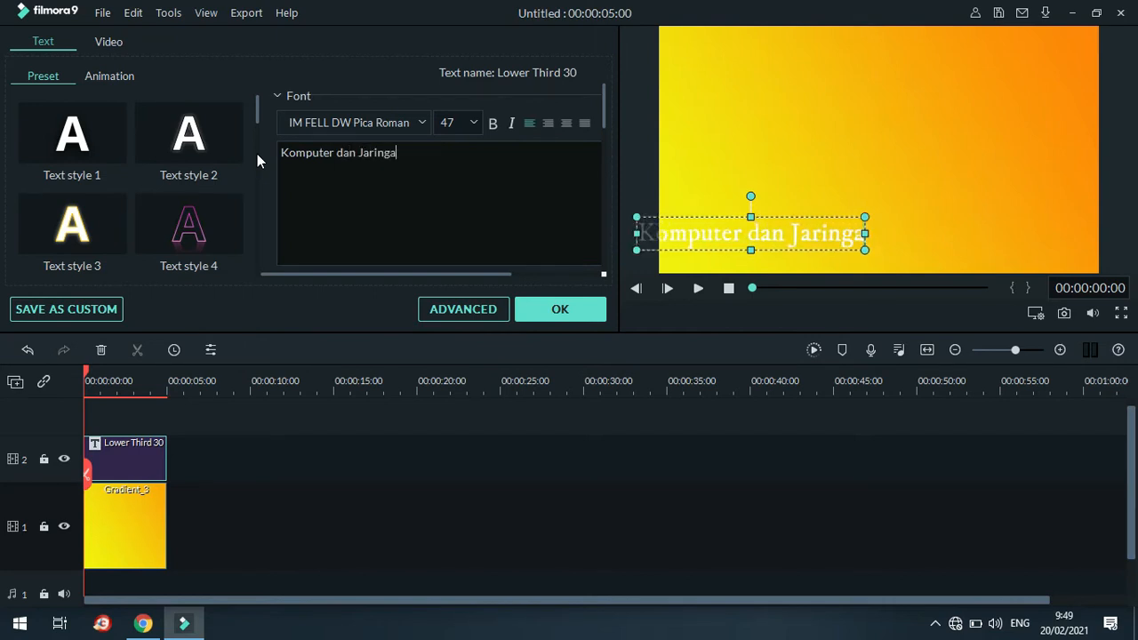
text(n Dasar)
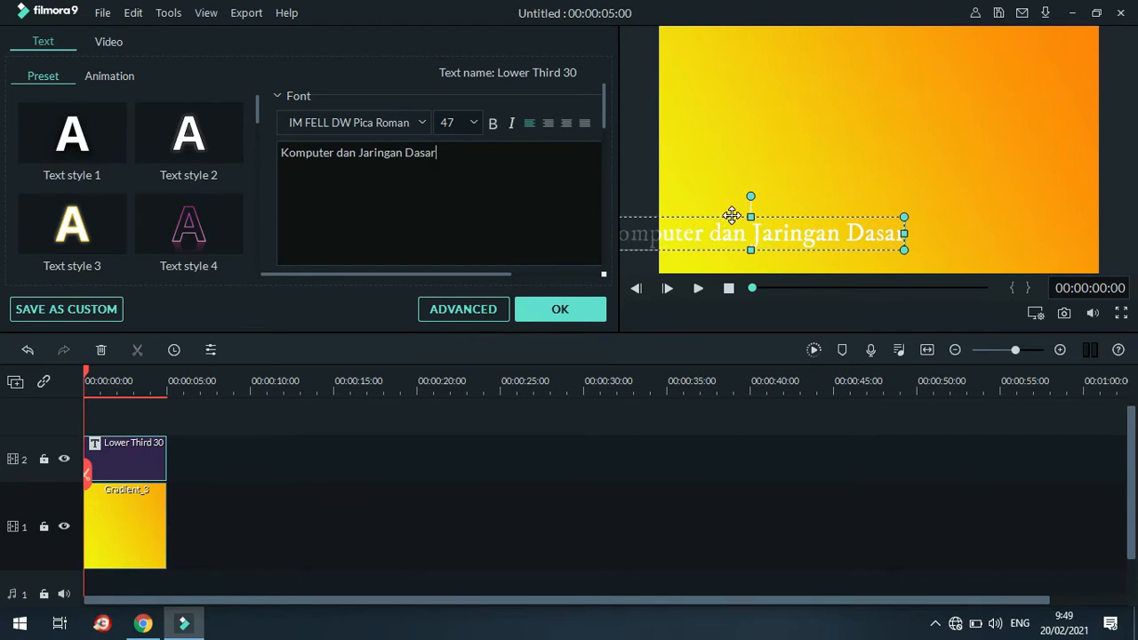
drag(732, 216, 847, 85)
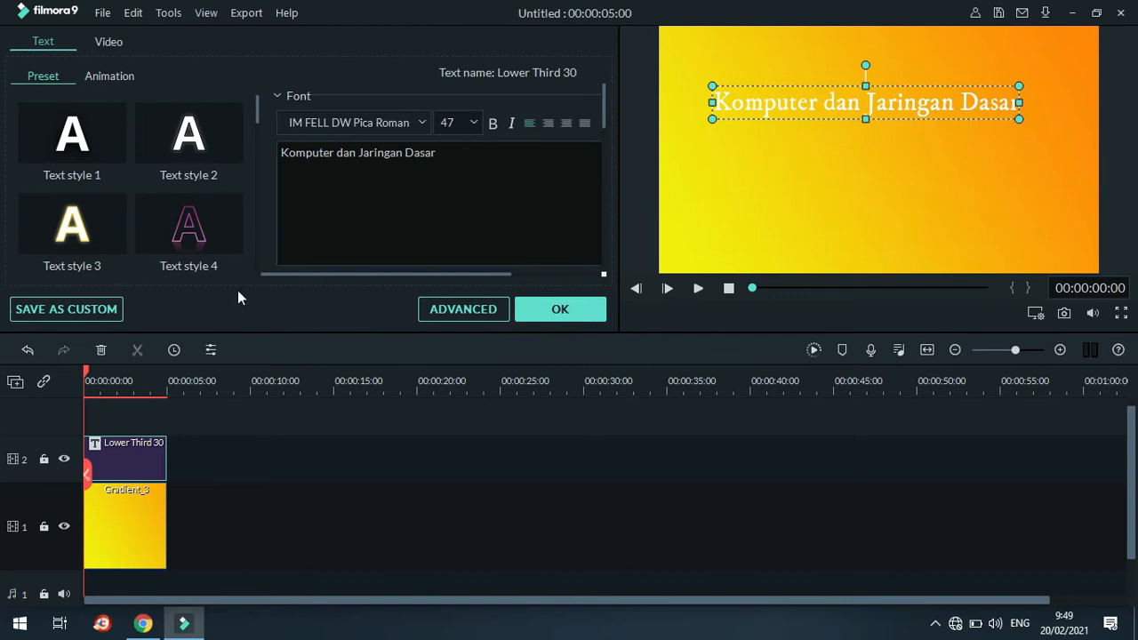
Play back the opening to check how the title text animates over the Gradient 3 background
click(699, 289)
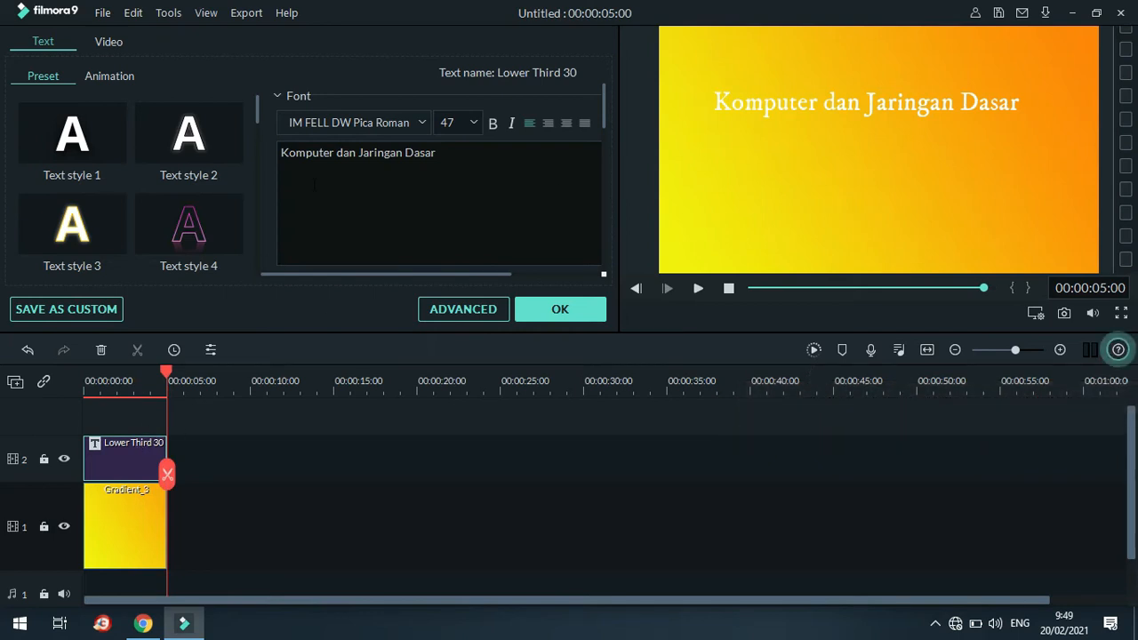
key(space)
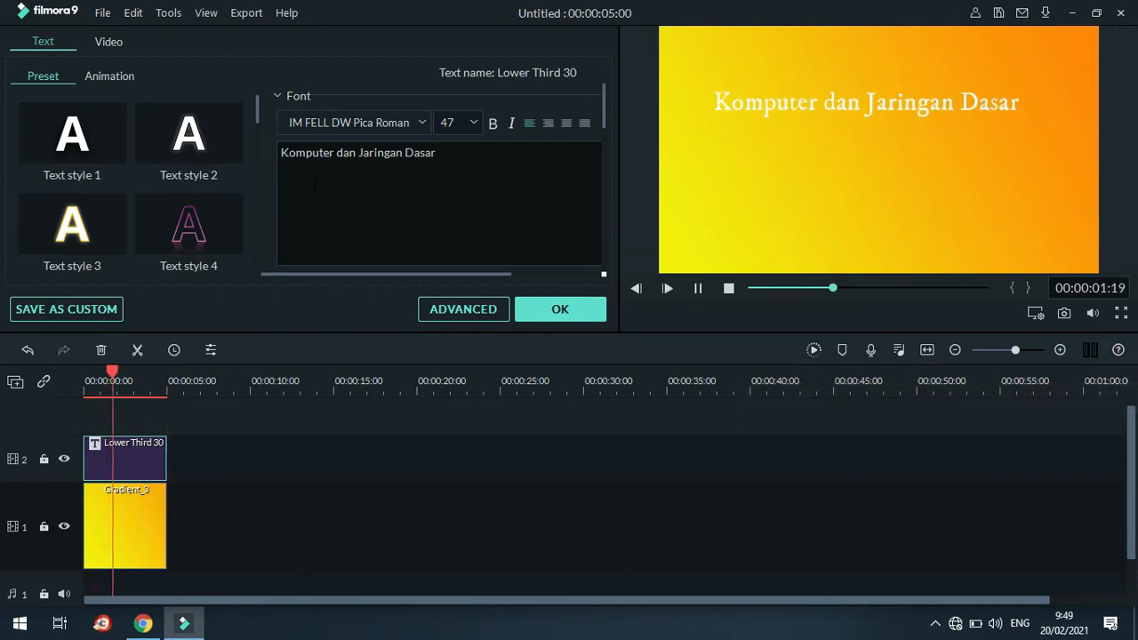
key(space)
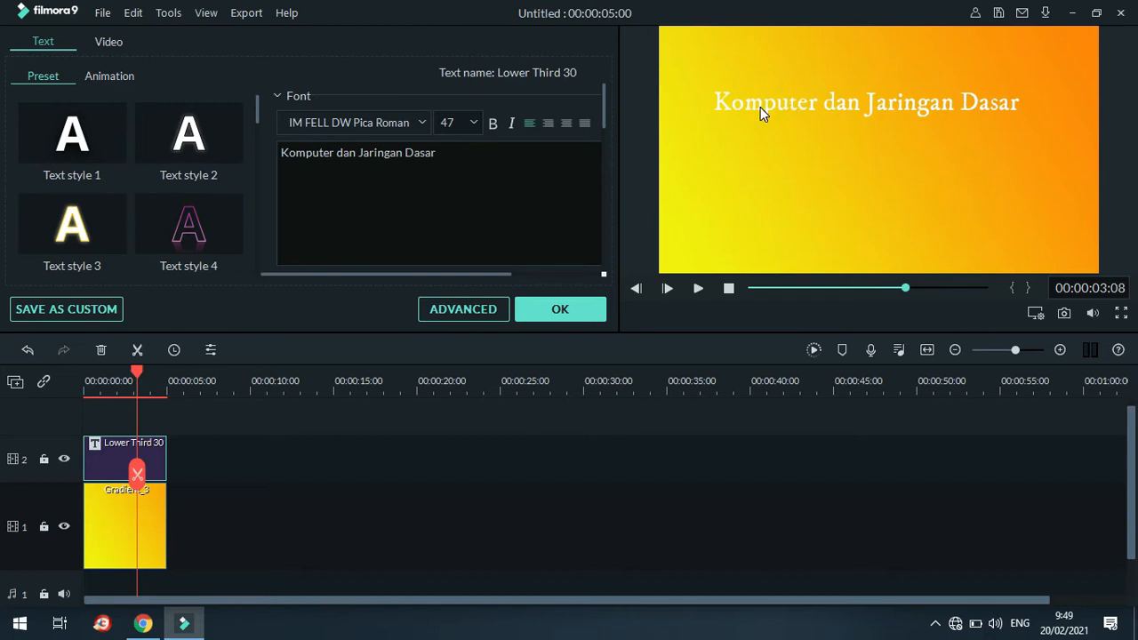
Extend the title's opening text animation to about 00:00:04:07 in Advanced Text Edit, previewing it before applying
click(461, 312)
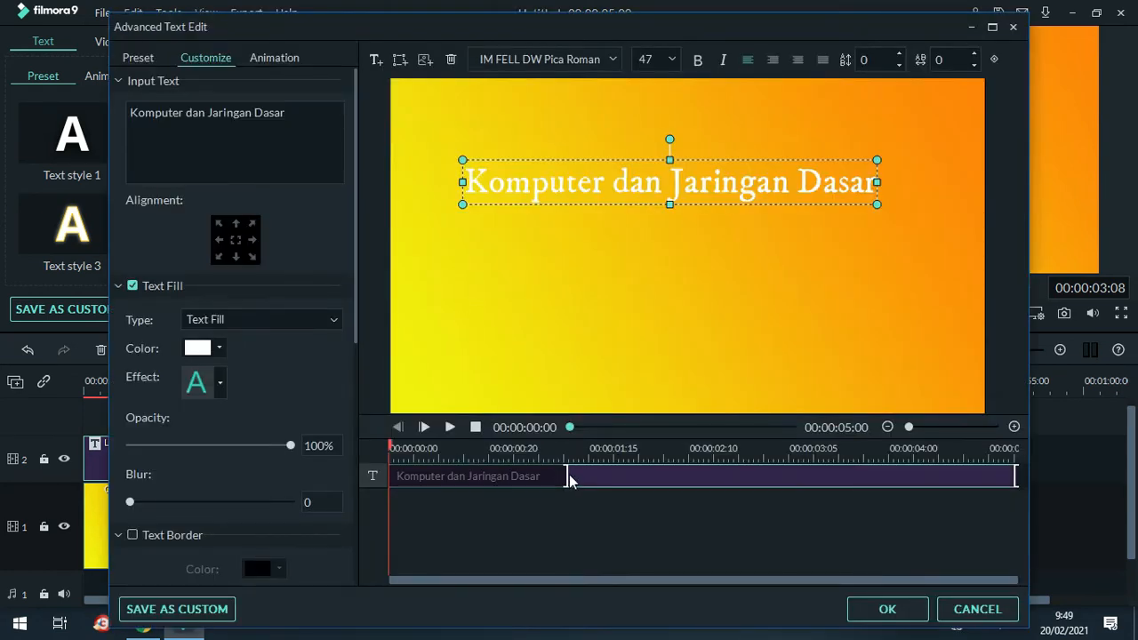
drag(565, 475, 869, 498)
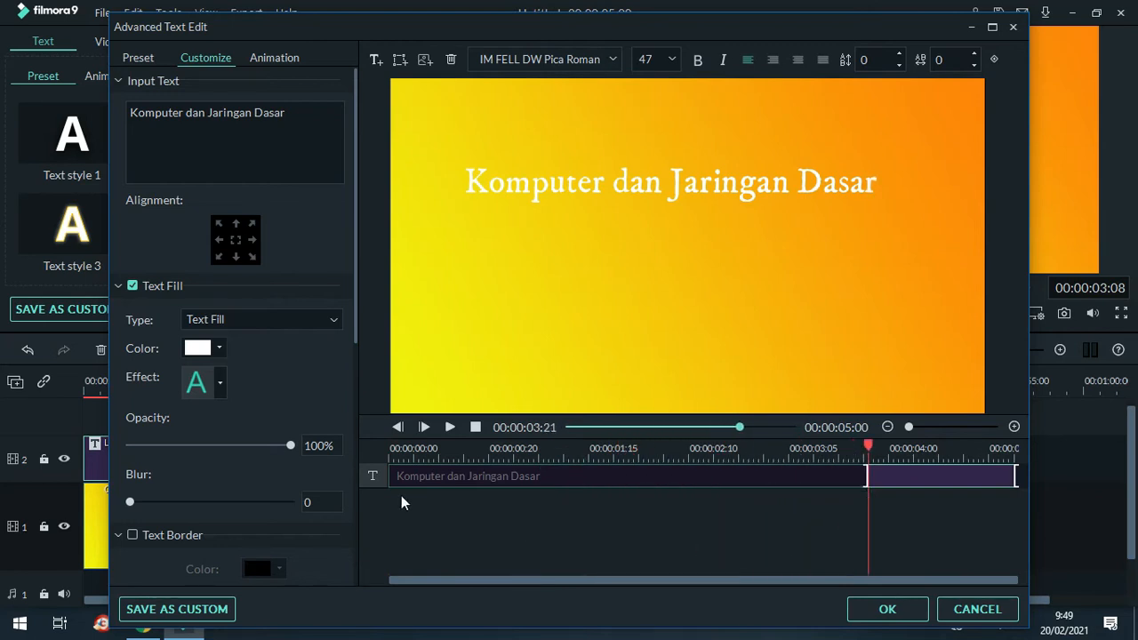
click(452, 428)
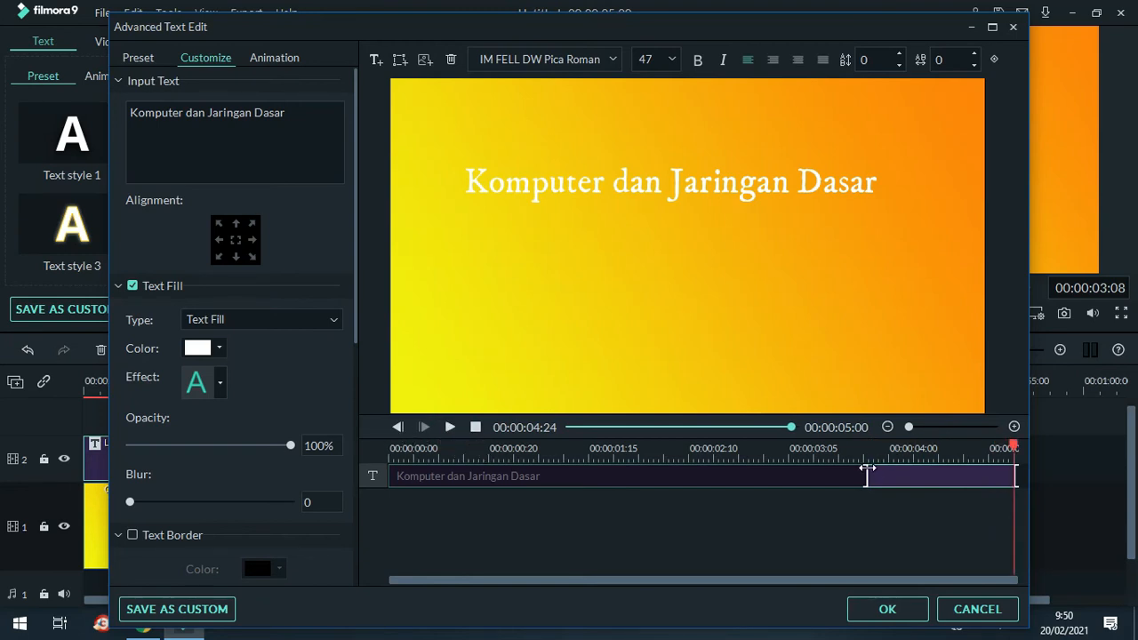
click(925, 471)
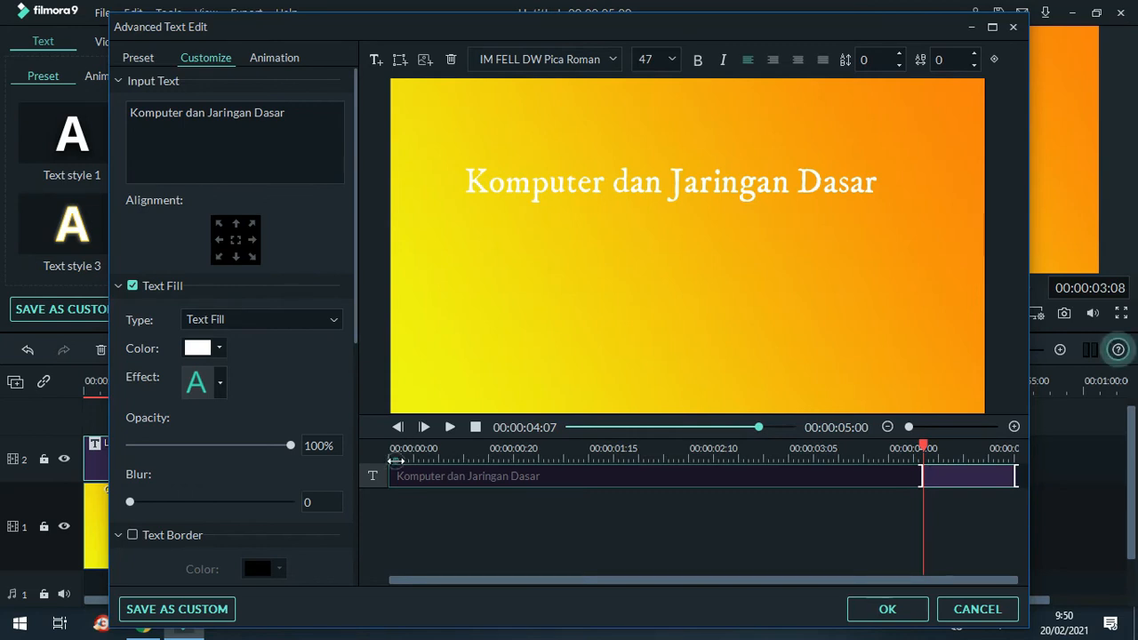
click(396, 460)
click(449, 427)
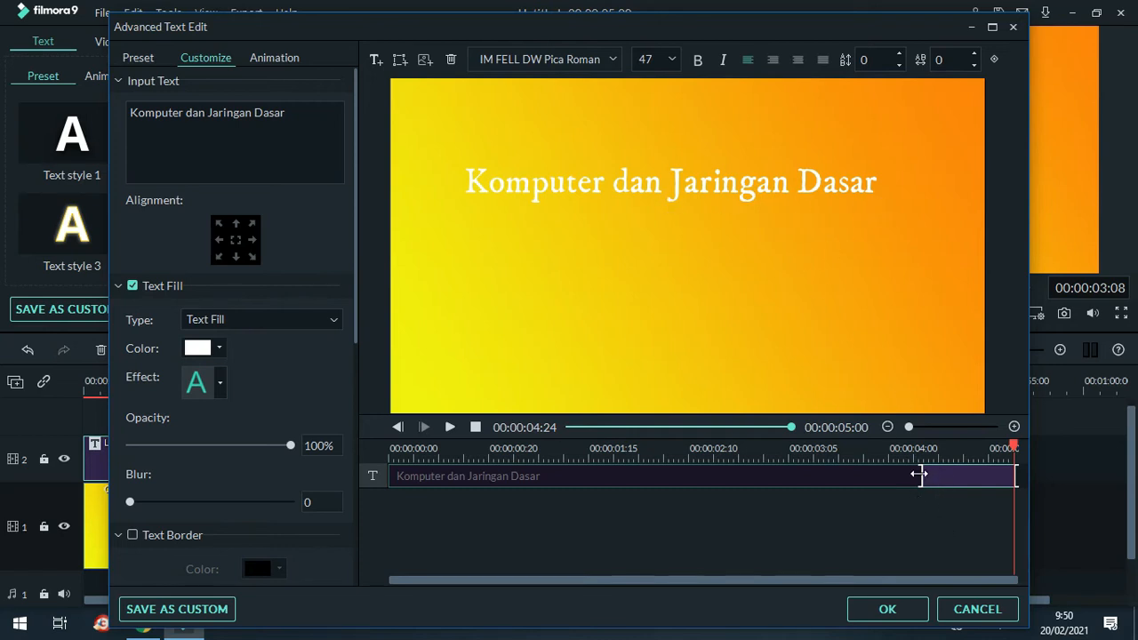
click(889, 610)
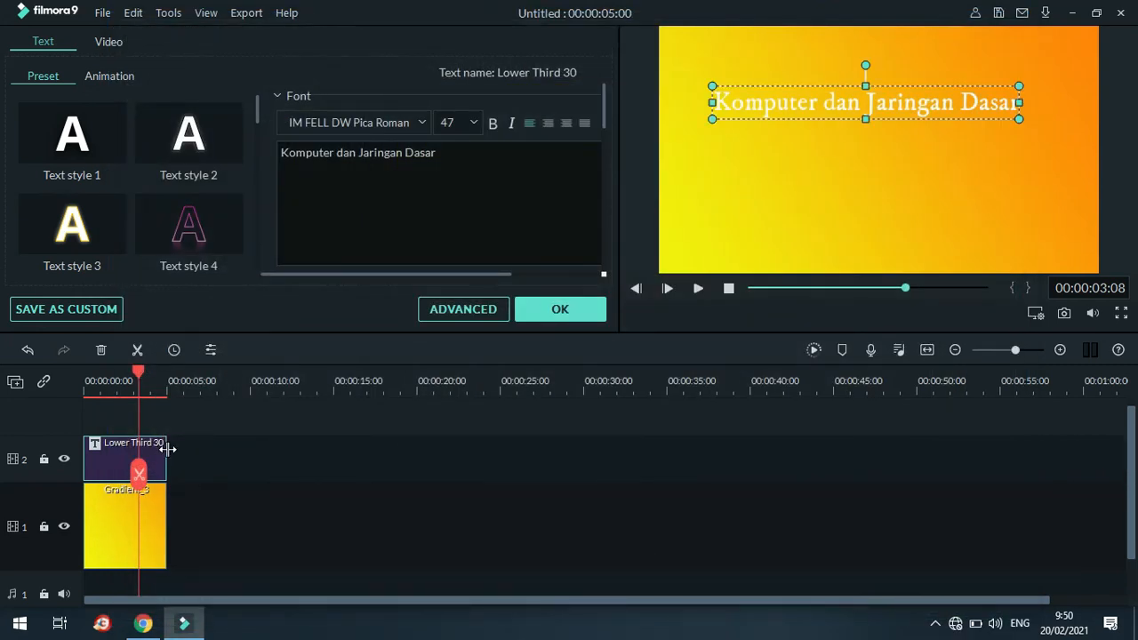
Lengthen the Lower Third 30 title and the Gradient 3 clip to about 00:00:11:22 and play them from the start
drag(167, 449, 283, 459)
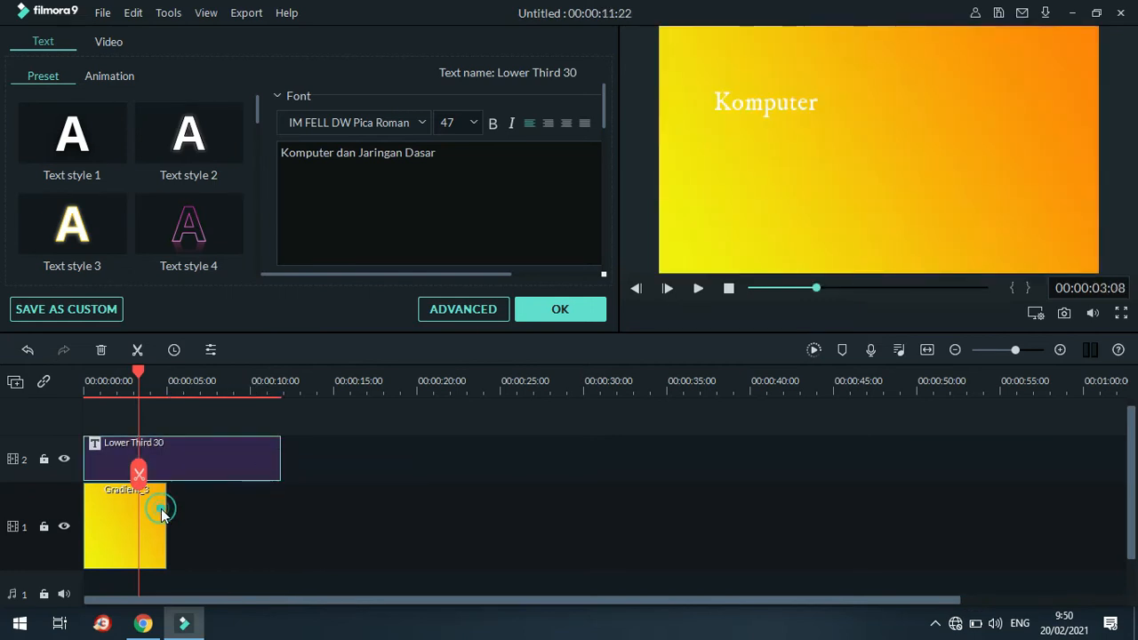
double_click(162, 508)
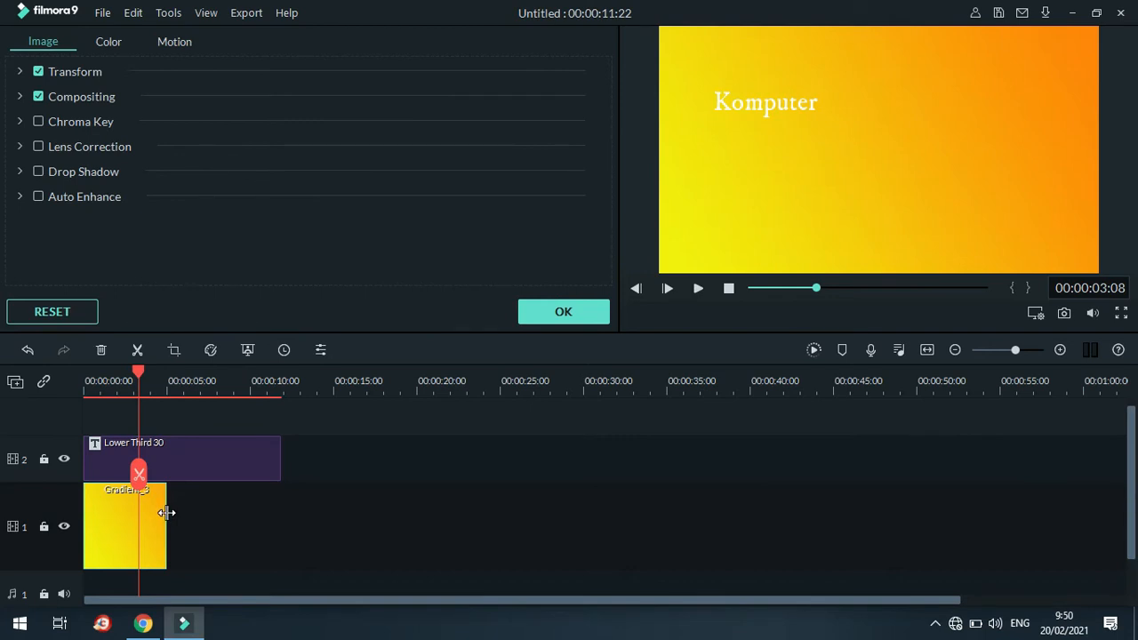
drag(166, 513, 282, 526)
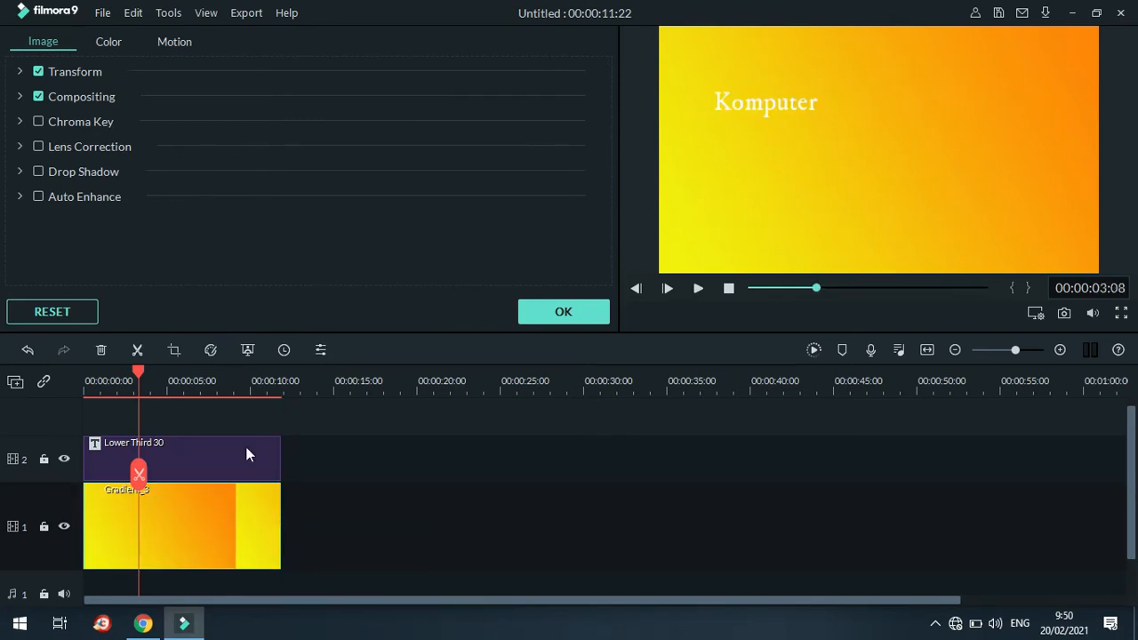
drag(140, 375, 85, 382)
key(space)
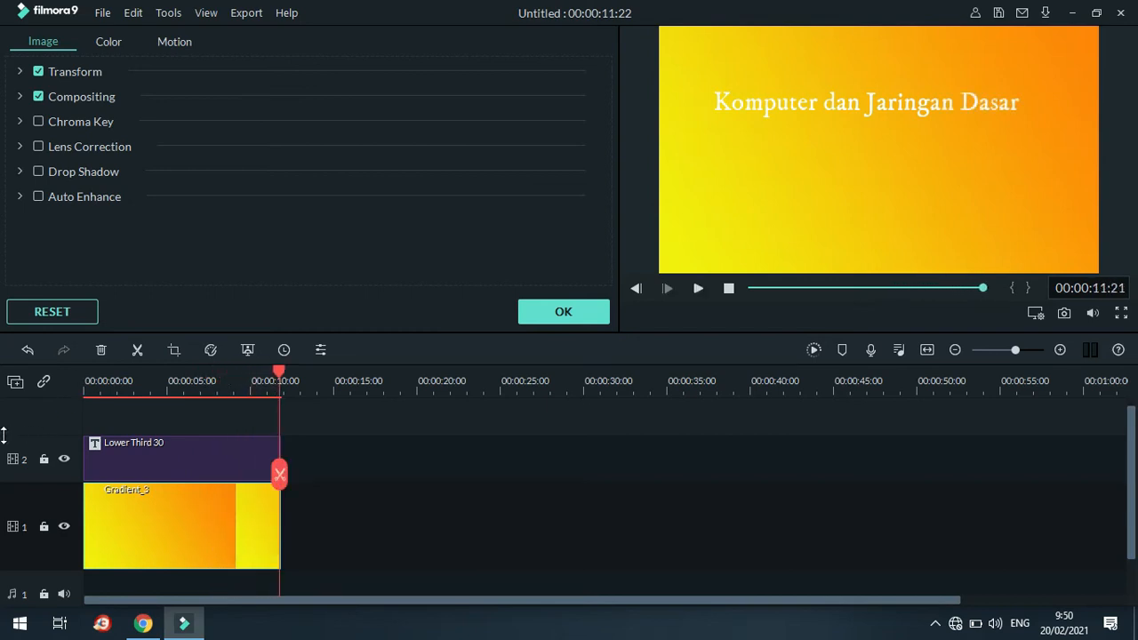
Shorten the title's opening text animation to about 00:00:06:08 in Advanced Text Edit, apply it and play the result
double_click(169, 459)
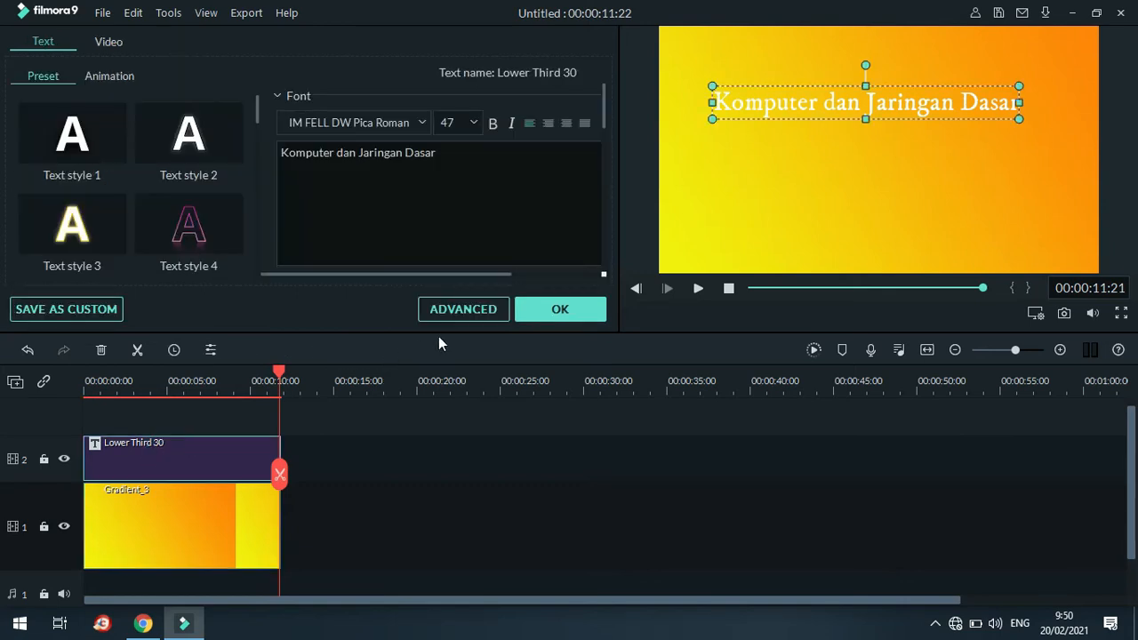
click(473, 314)
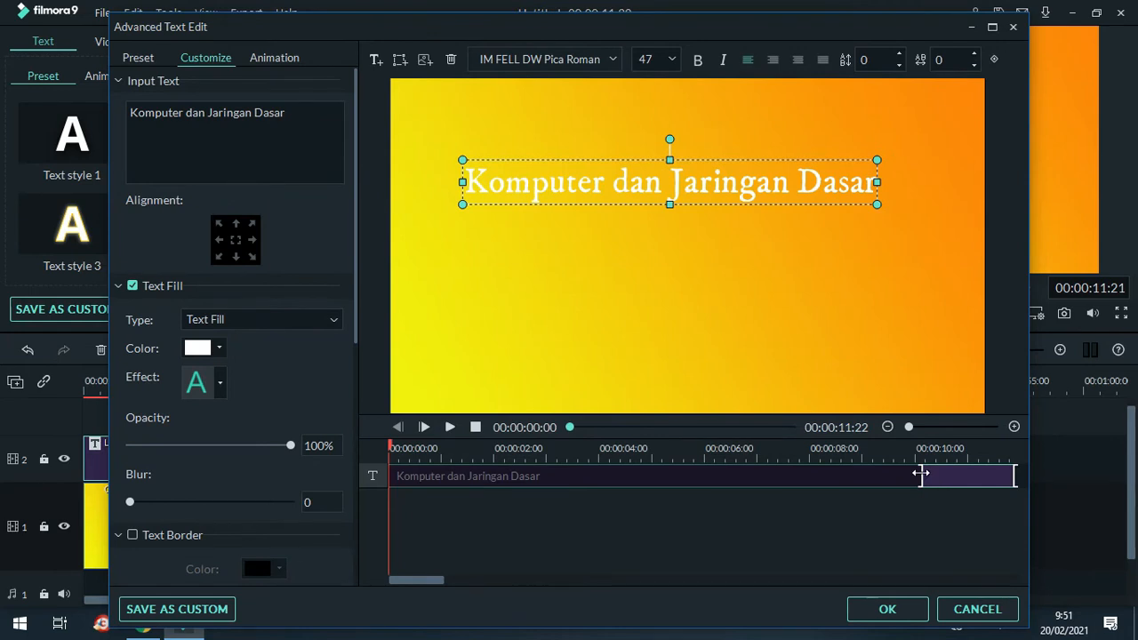
drag(921, 474, 717, 478)
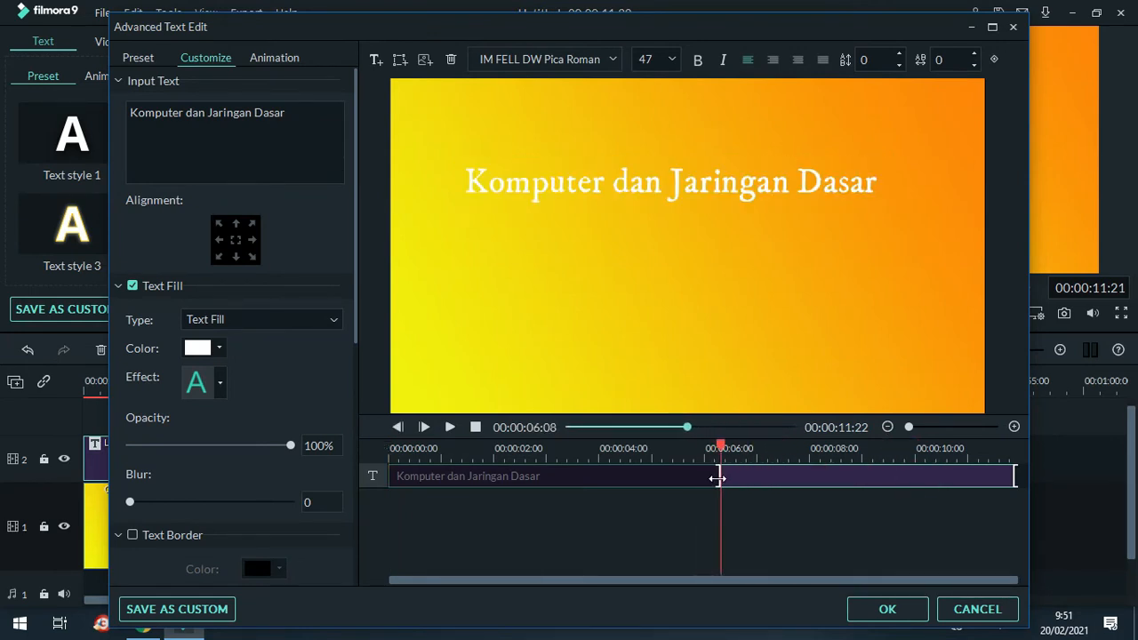
click(888, 609)
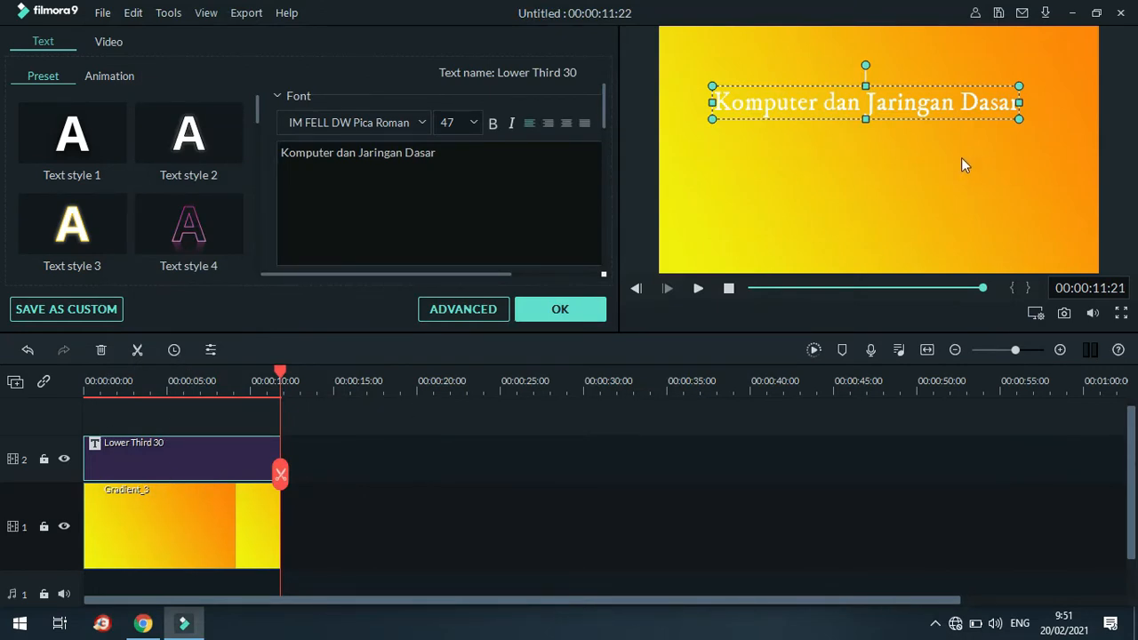
click(700, 288)
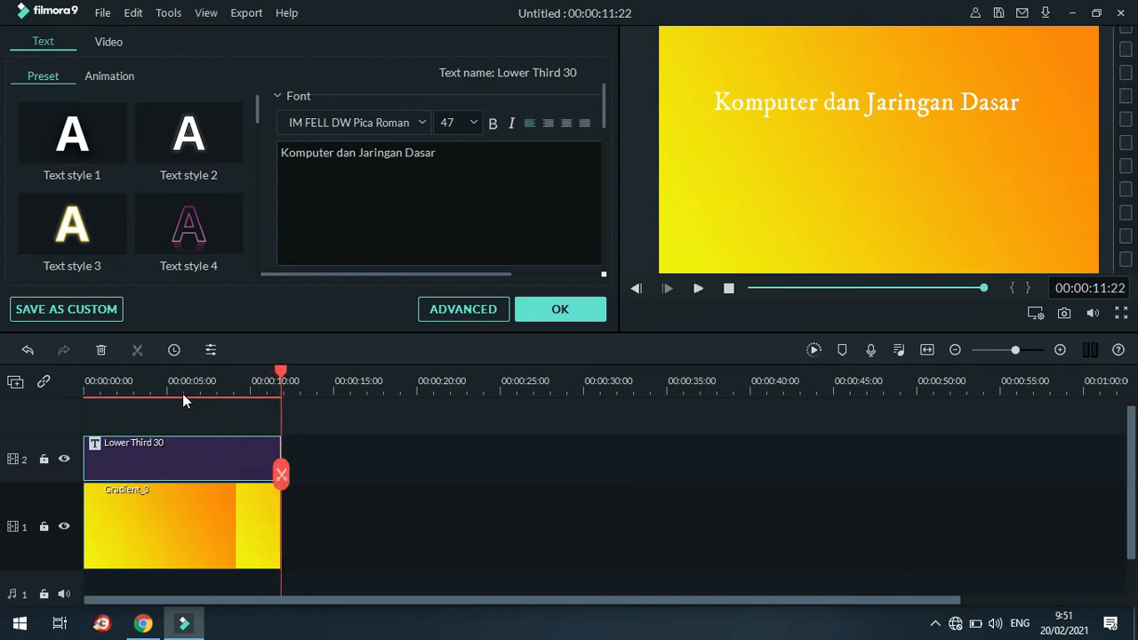
Close the title settings and start importing media files into the media library
click(561, 310)
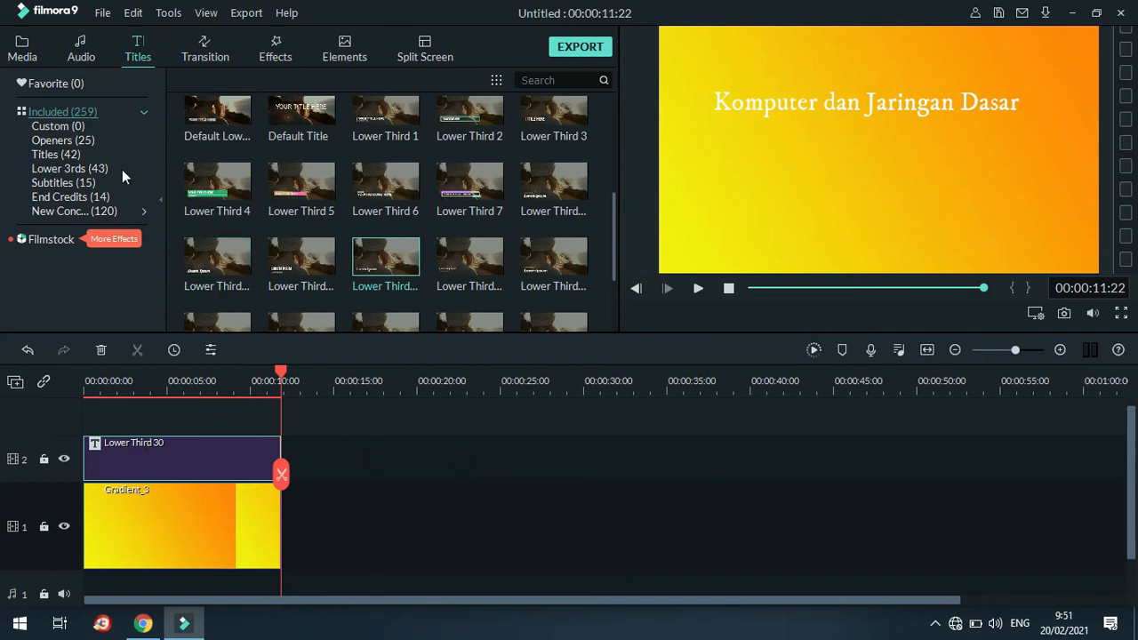
click(22, 53)
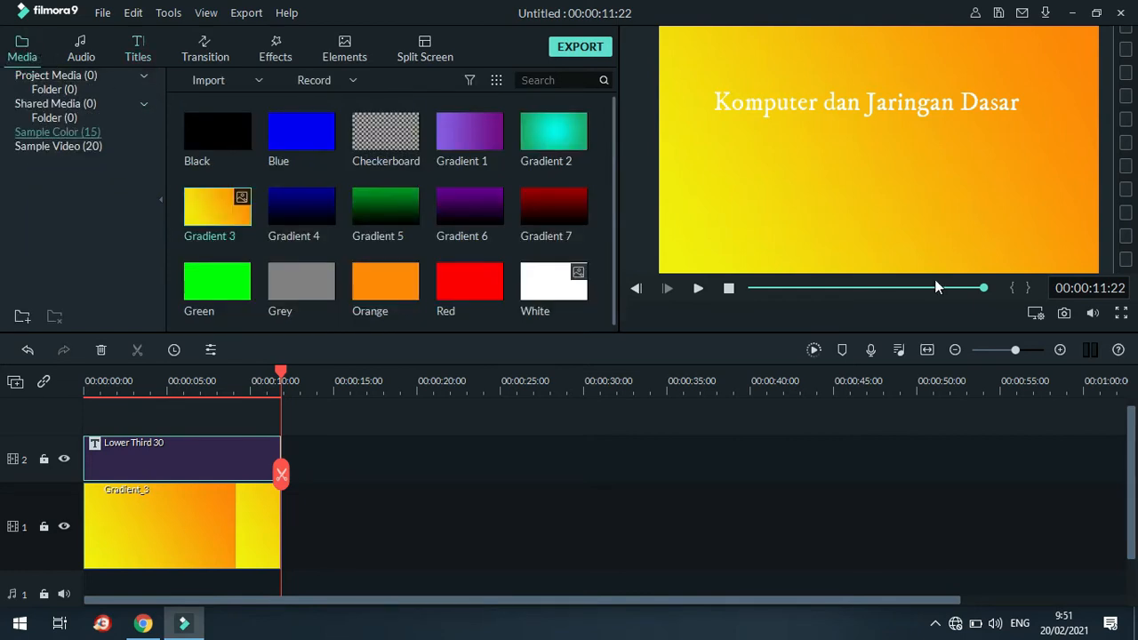
click(258, 81)
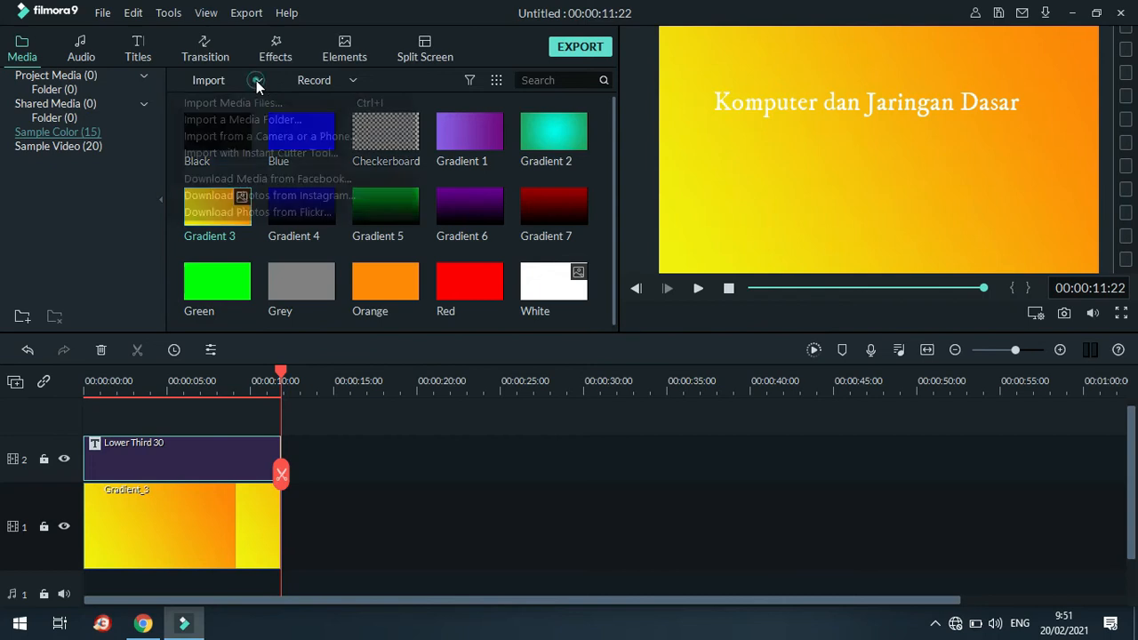
click(251, 100)
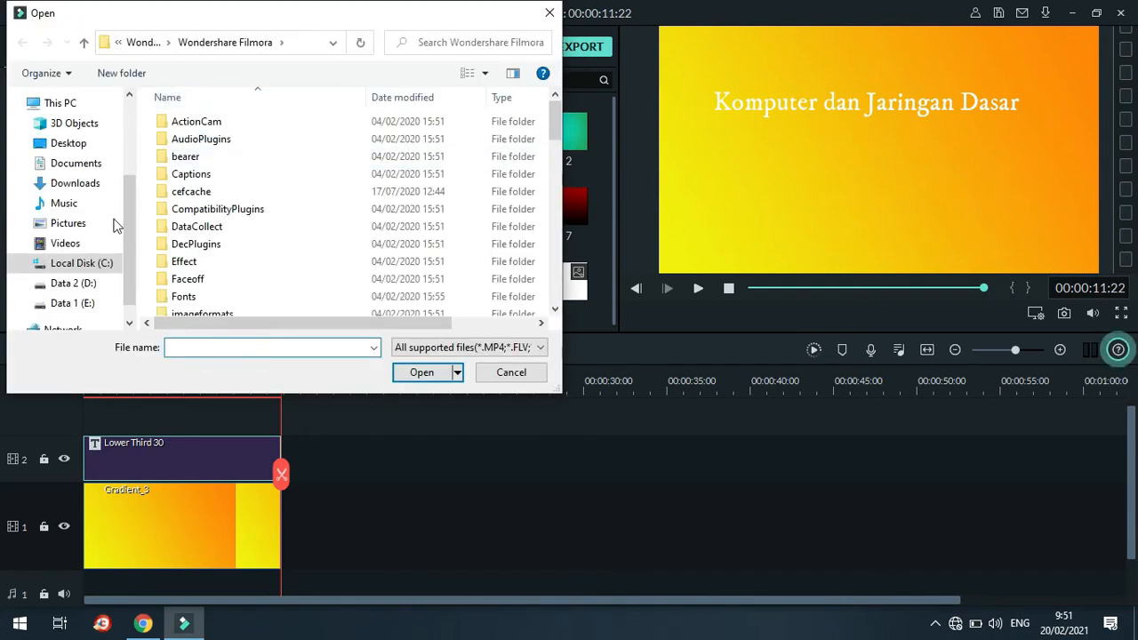
Browse to the KJD folder inside SMK HM\20202021 on the Data 2 (D:) drive
click(85, 282)
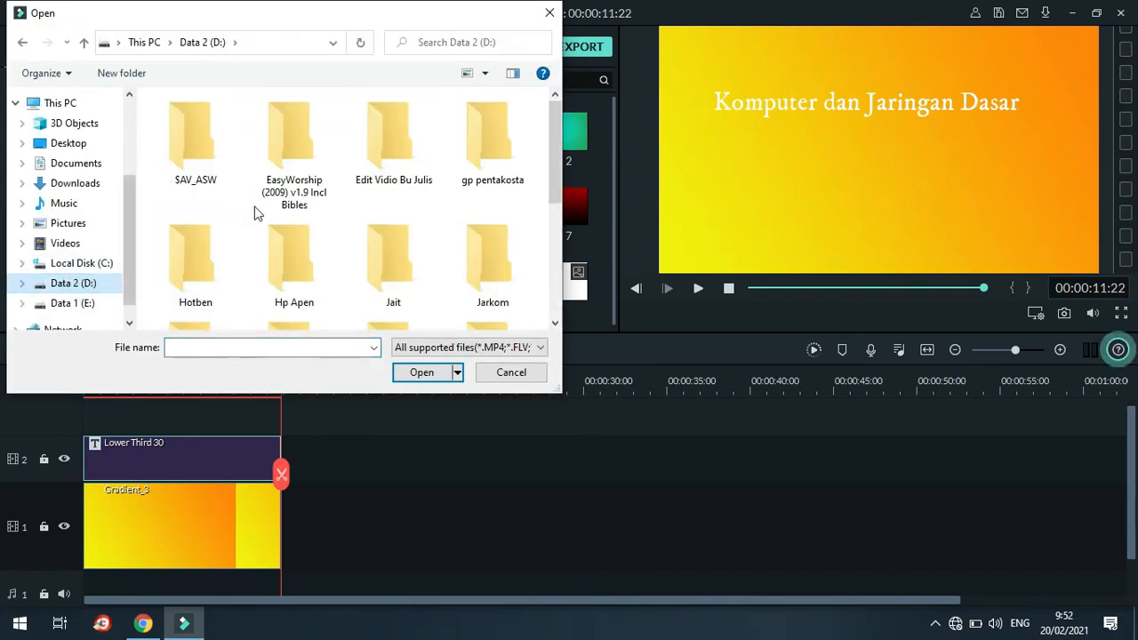
double_click(197, 271)
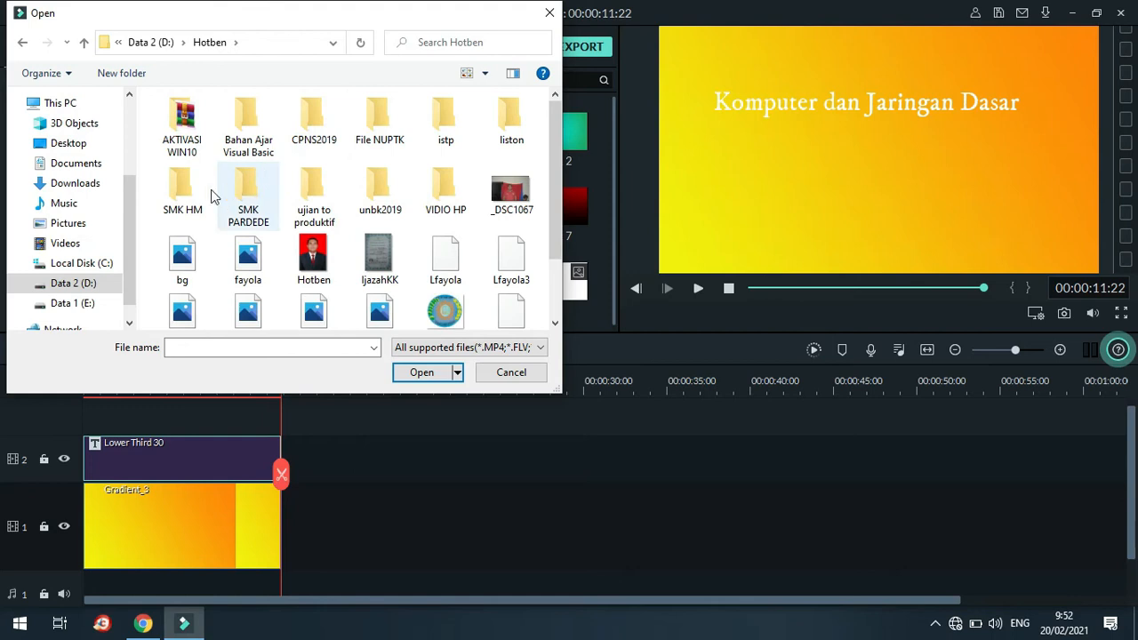
double_click(184, 194)
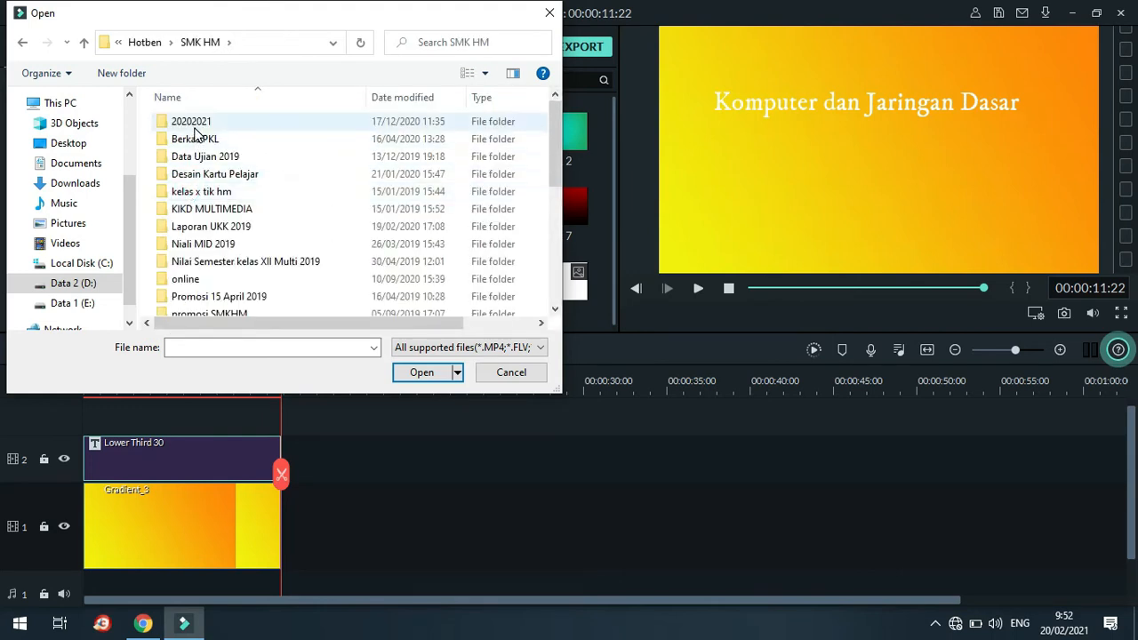
double_click(190, 121)
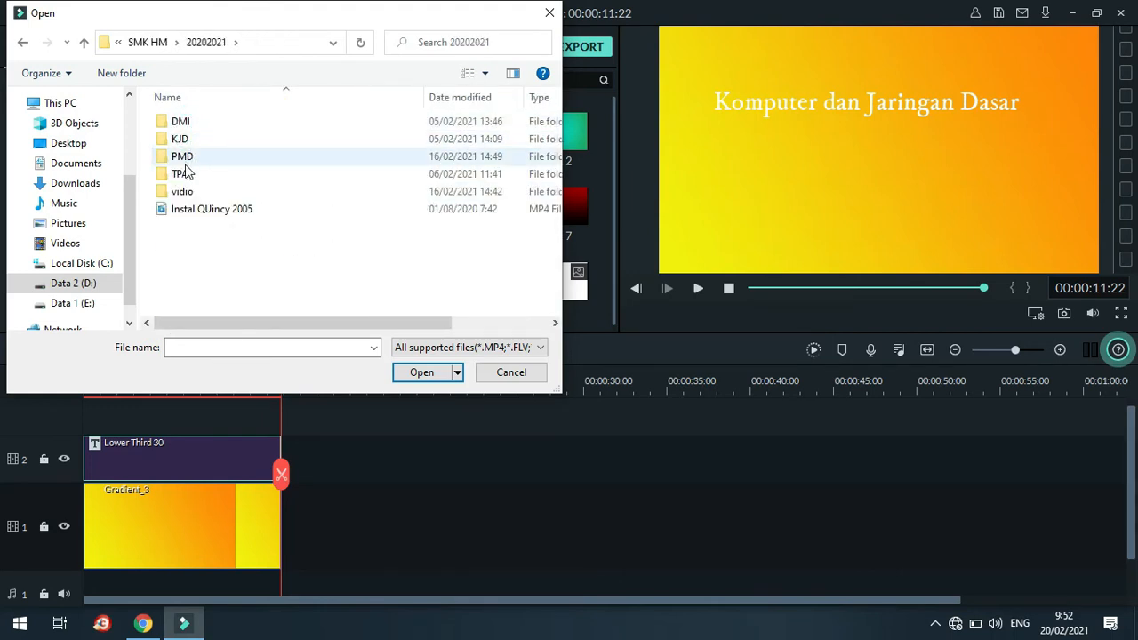
double_click(198, 141)
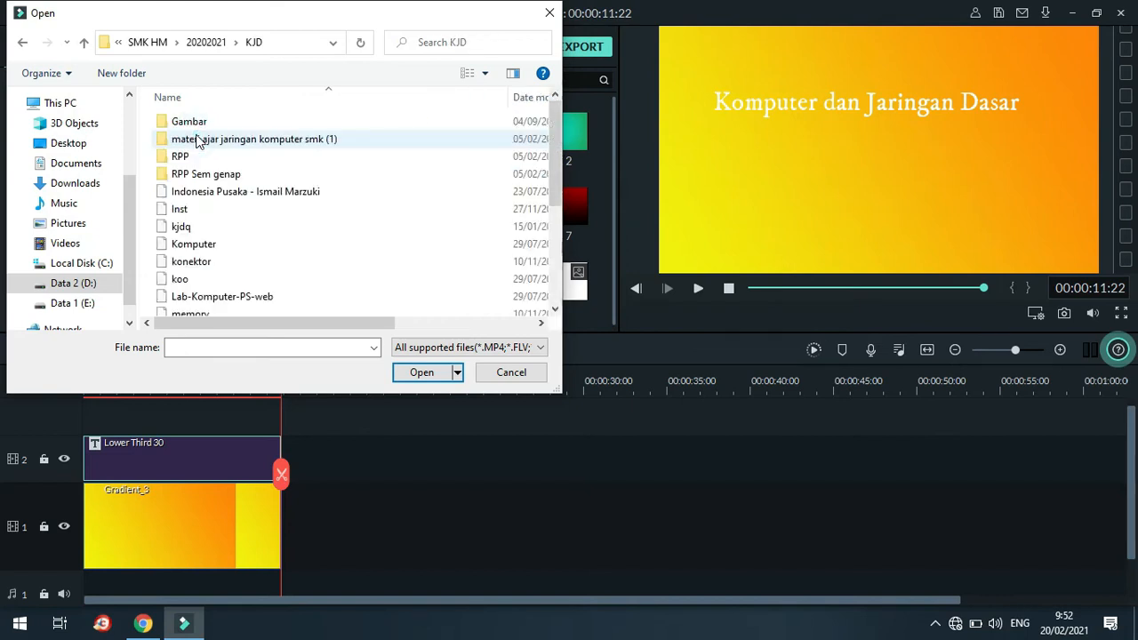
Show the KJD folder's files as large icons and import the Komputer image
click(485, 73)
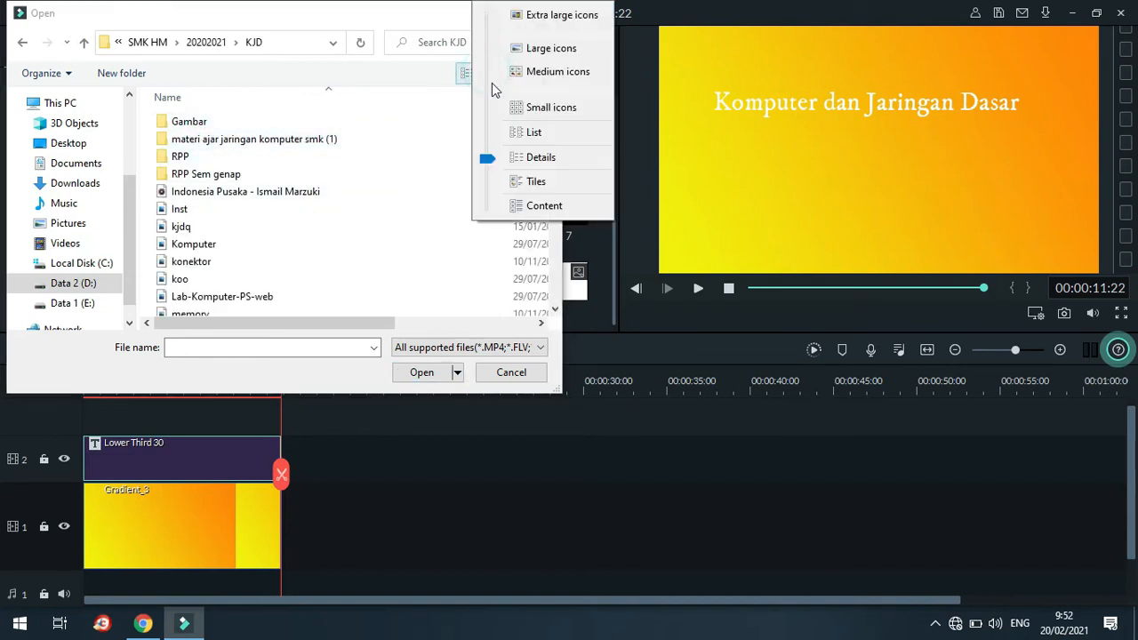
click(551, 48)
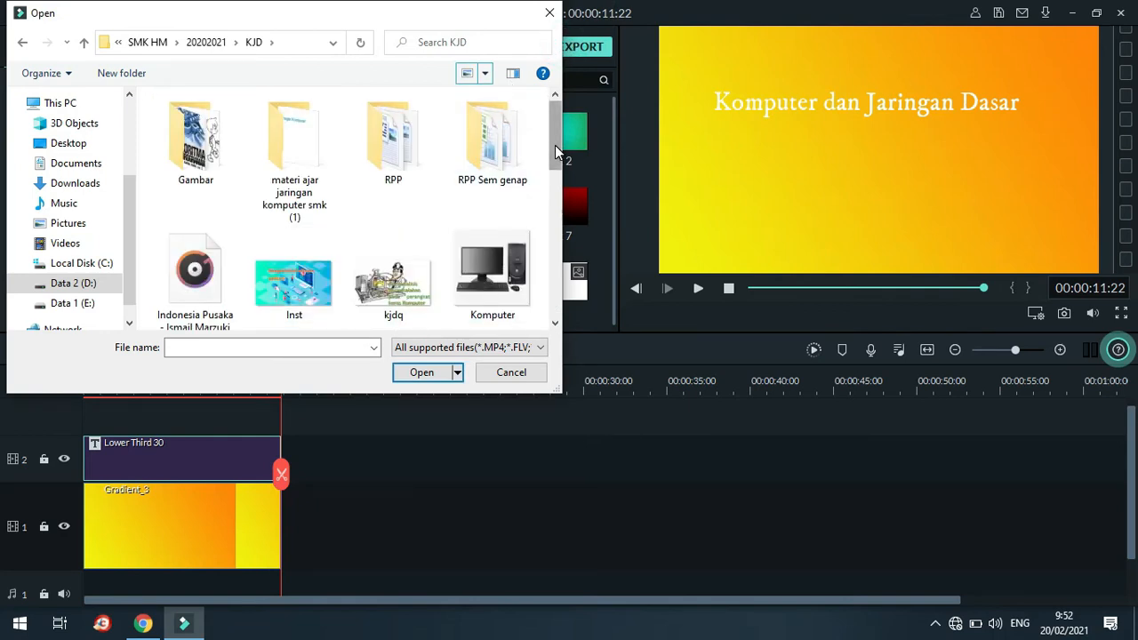
click(500, 268)
click(422, 372)
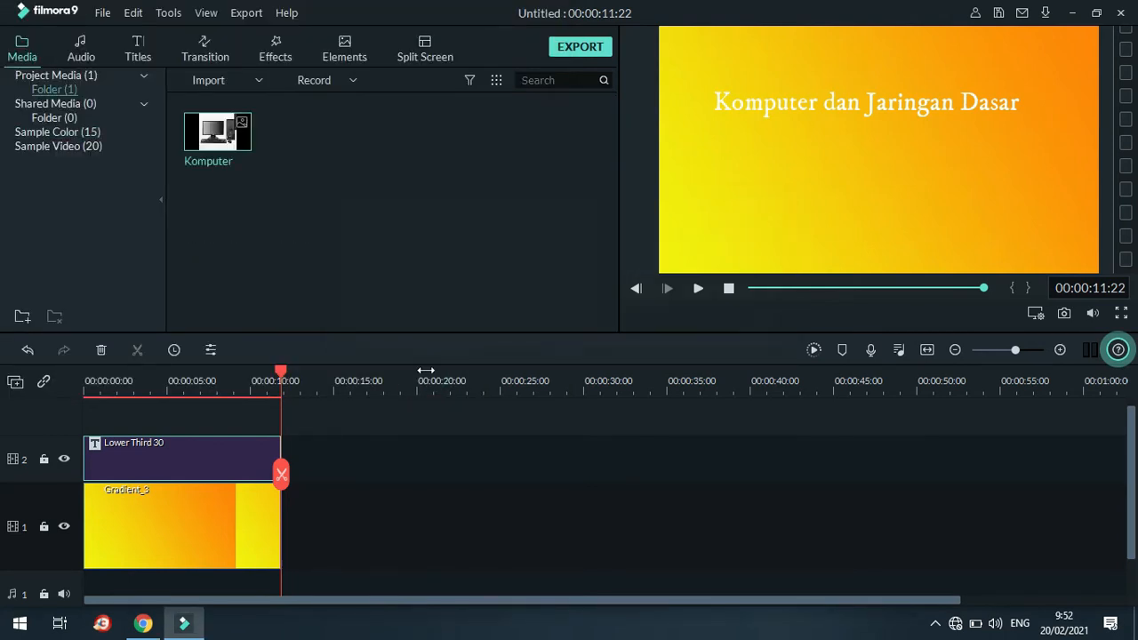
Place the Komputer image on a new track above the title and stretch it from 00:00:00:00 to the title's end
drag(243, 139, 113, 415)
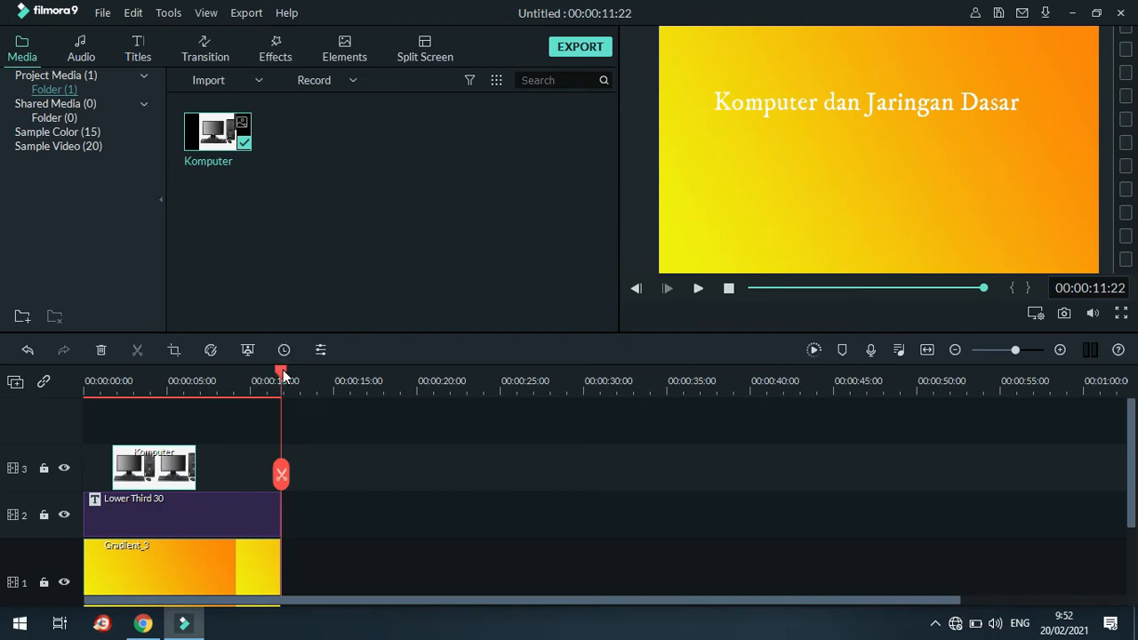
drag(283, 370, 70, 395)
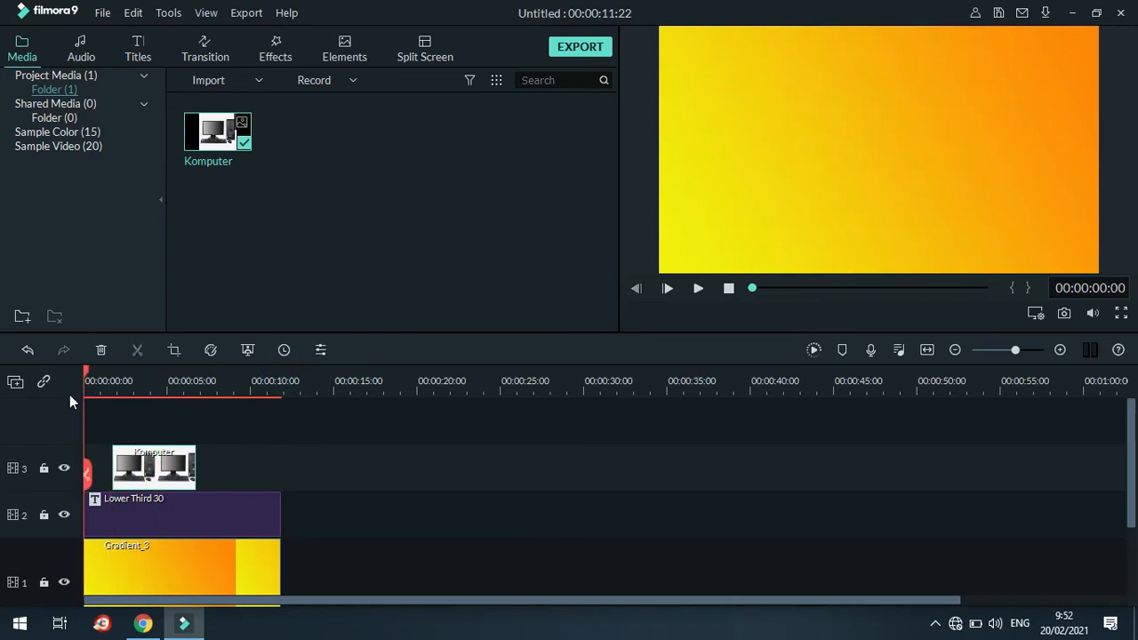
drag(177, 480, 281, 481)
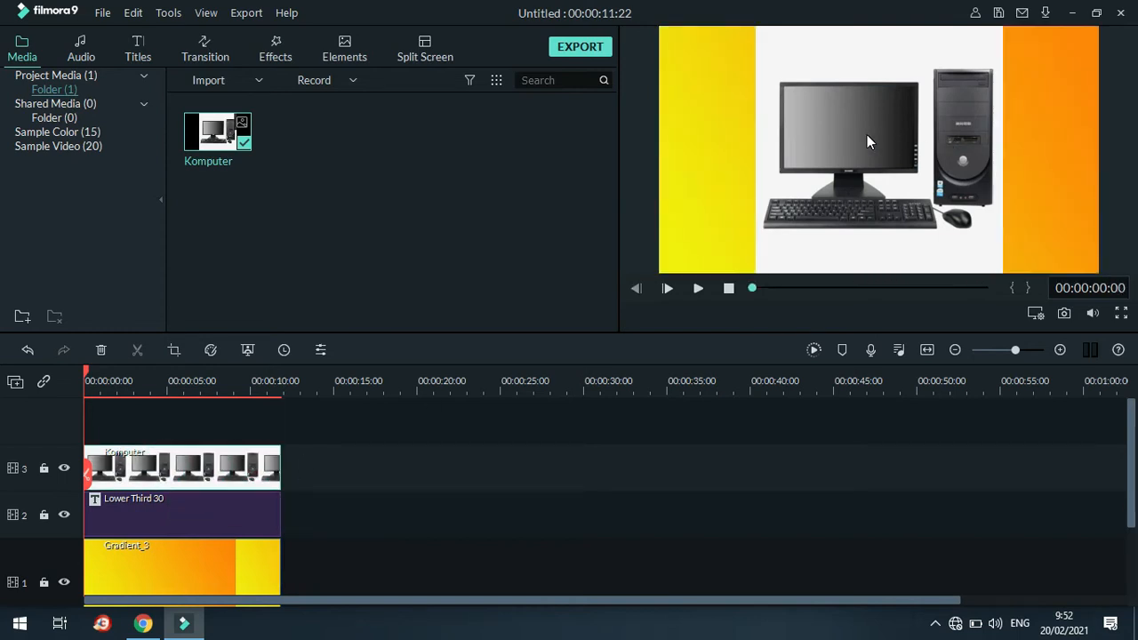
Shrink the Komputer image with its resize handles, place it just below the title in the preview, and confirm the image settings
double_click(242, 462)
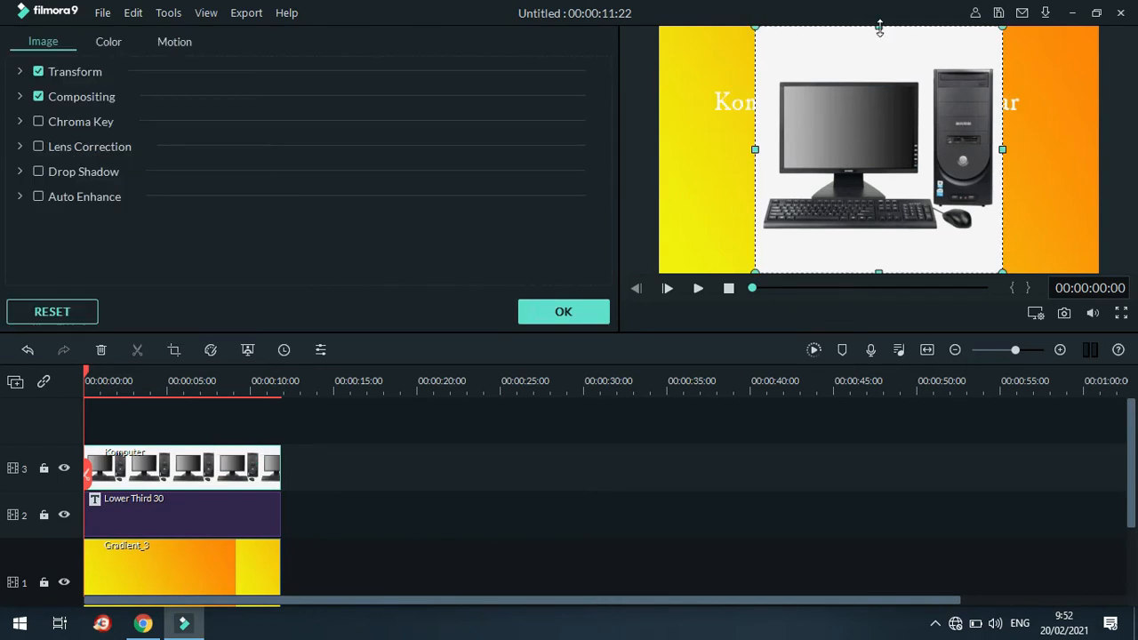
drag(879, 28, 883, 127)
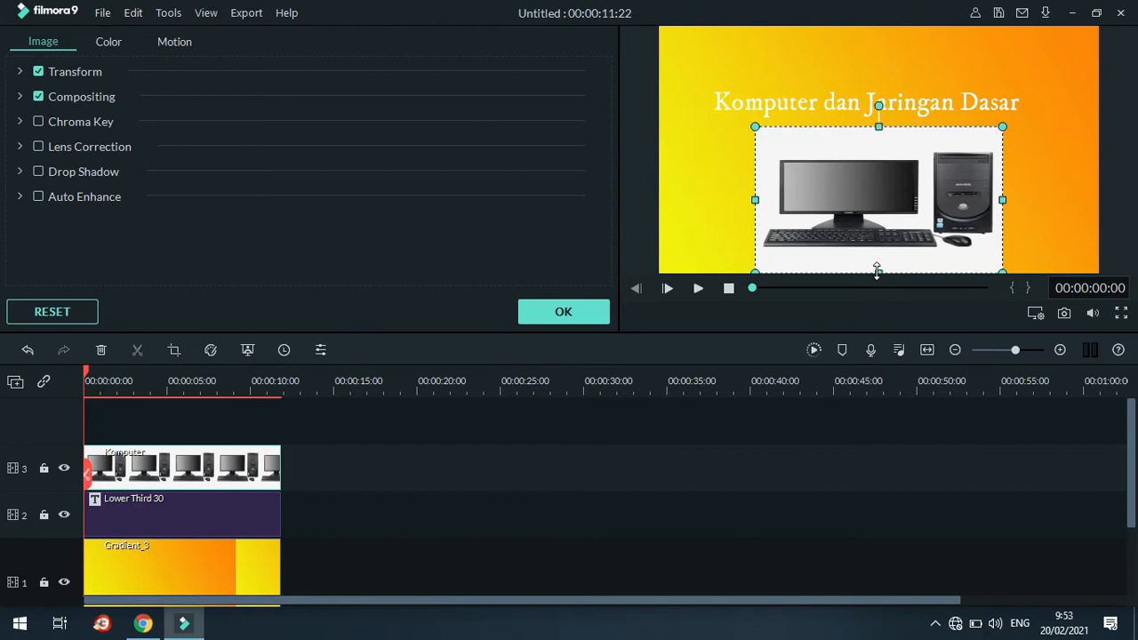
drag(877, 271, 877, 236)
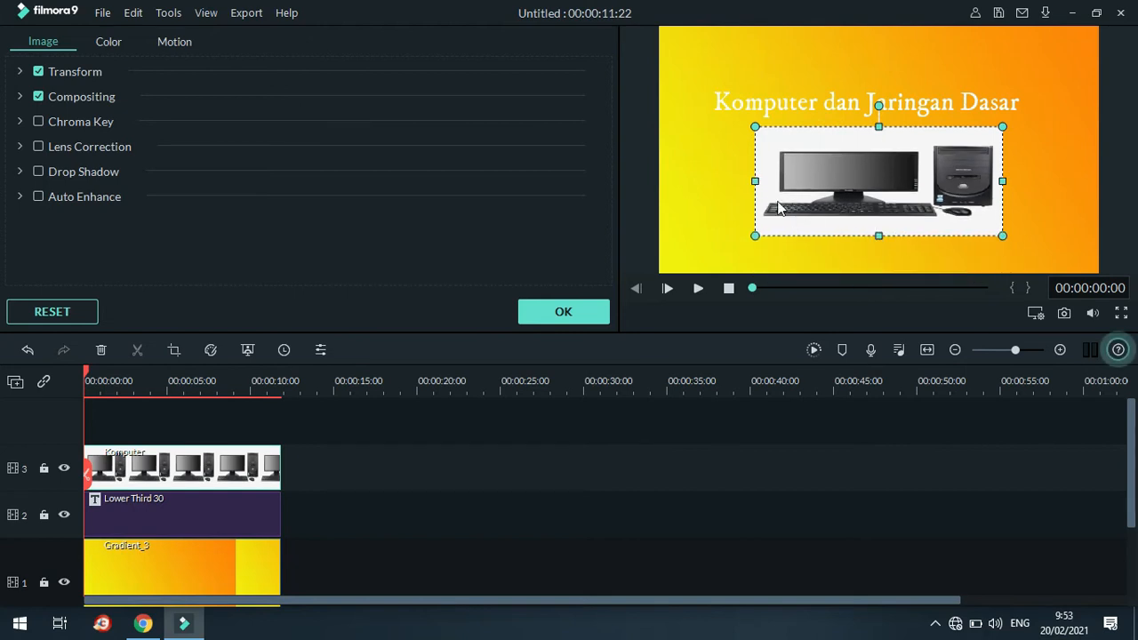
drag(755, 181, 735, 181)
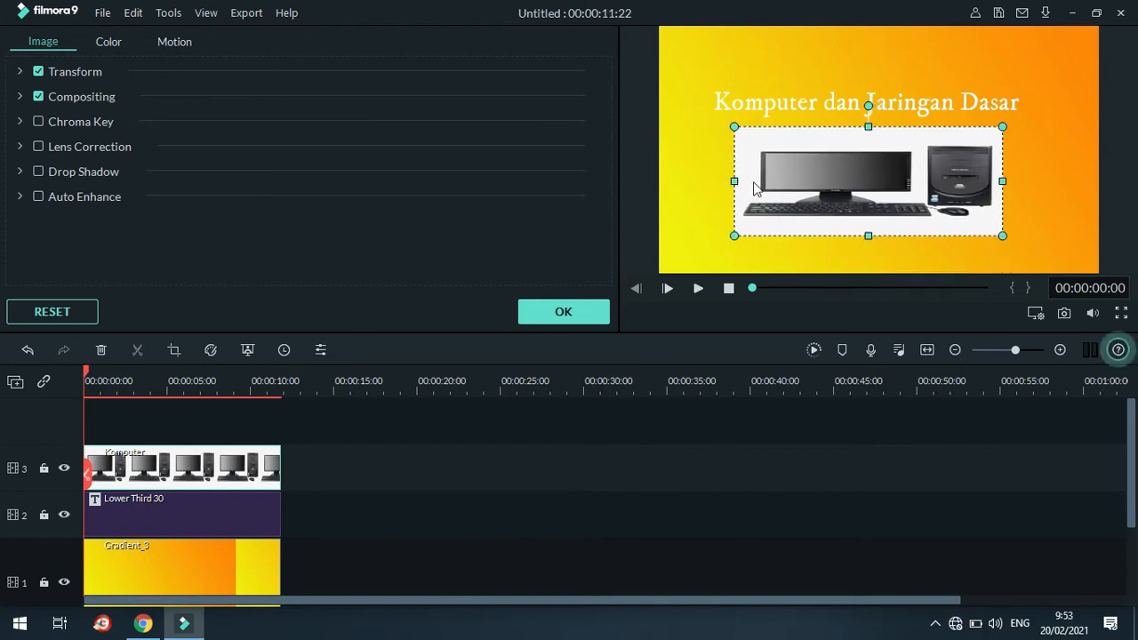
drag(1003, 181, 919, 215)
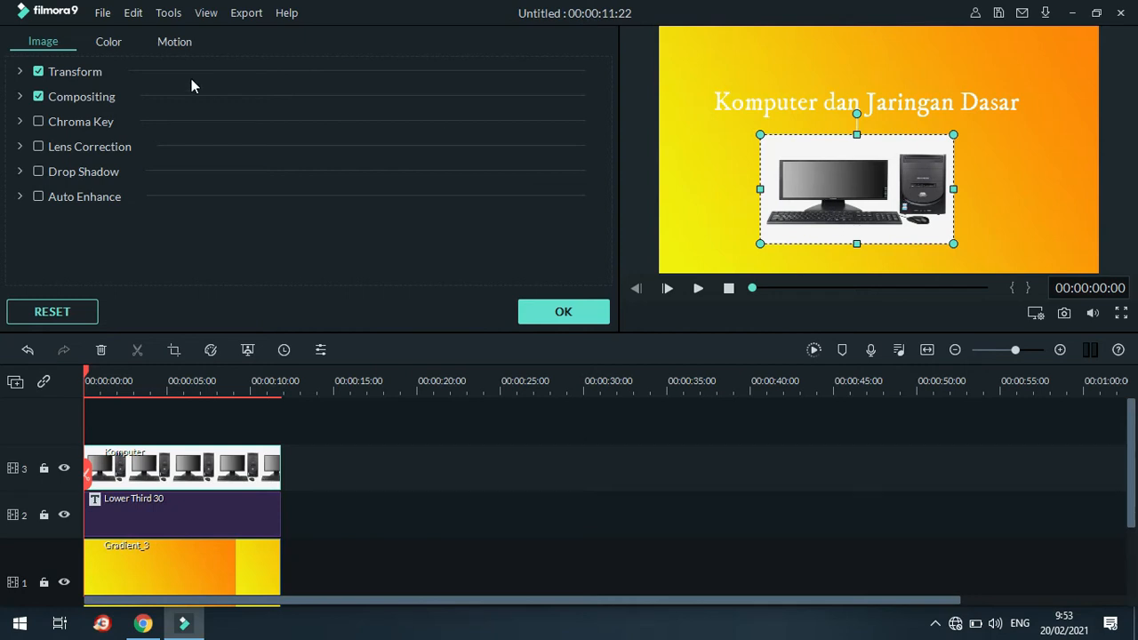
click(104, 44)
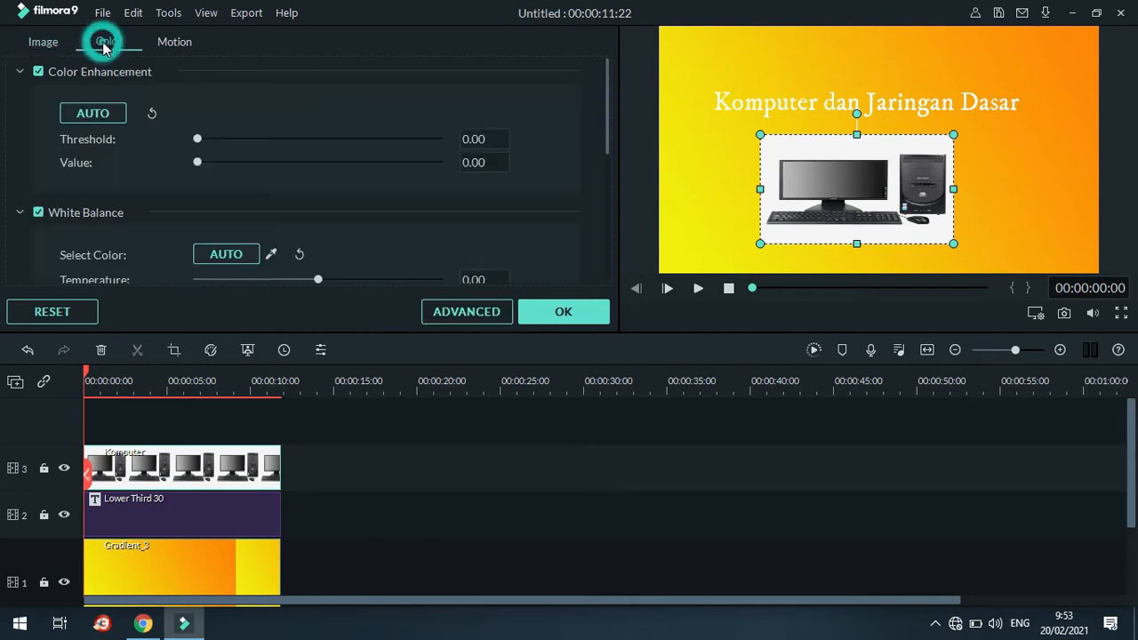
click(563, 320)
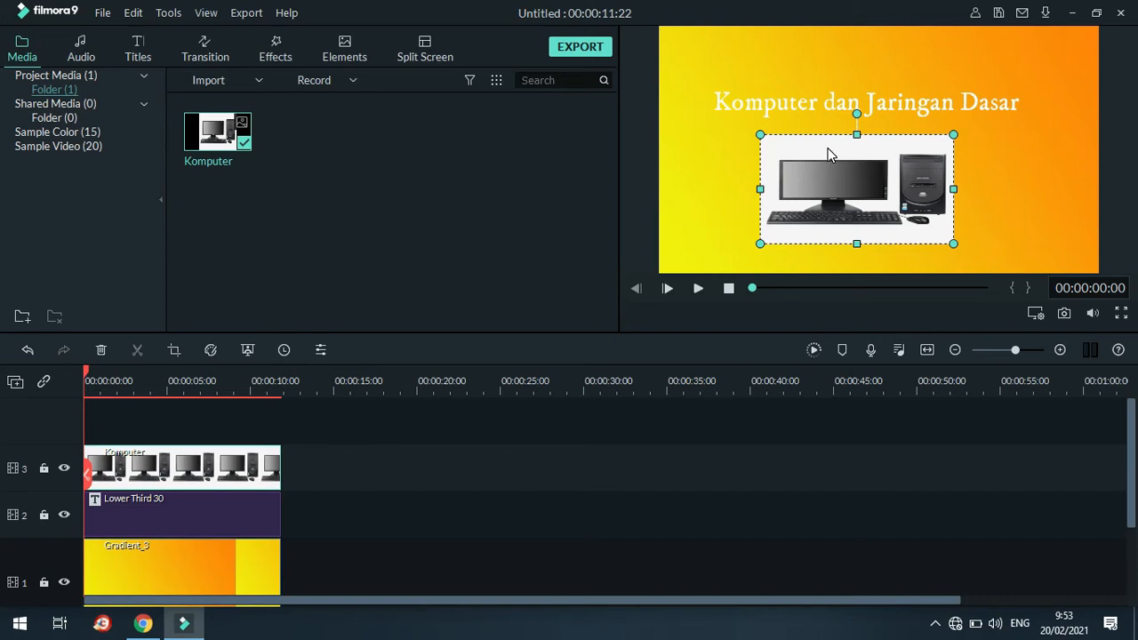
Apply a chroma key to the Komputer image with white as the key color and an offset of 16
click(248, 350)
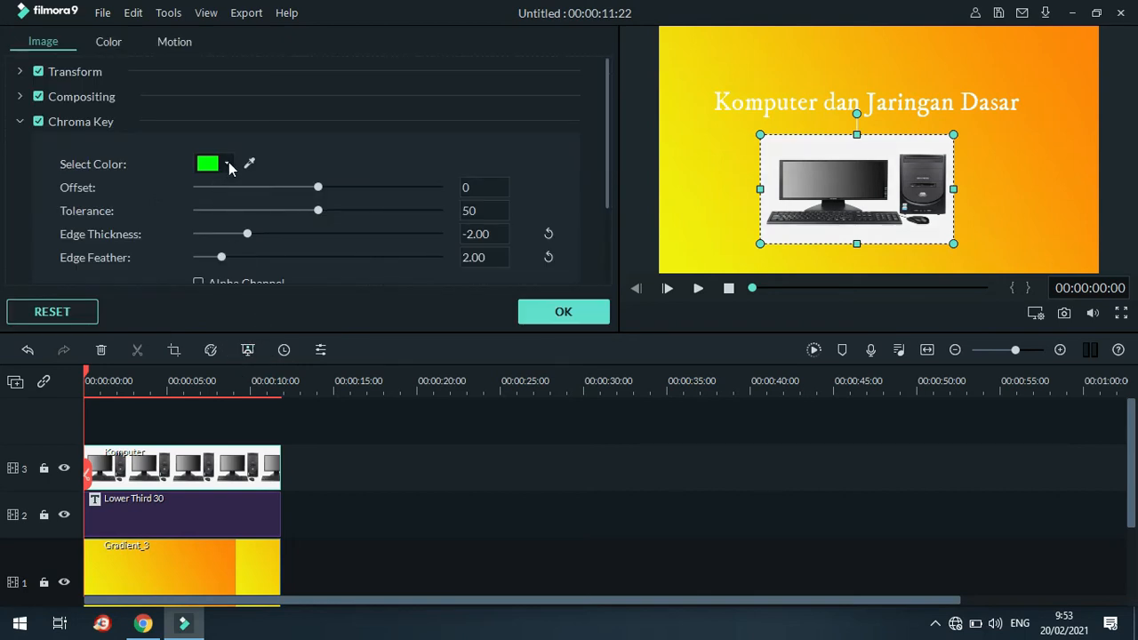
click(228, 164)
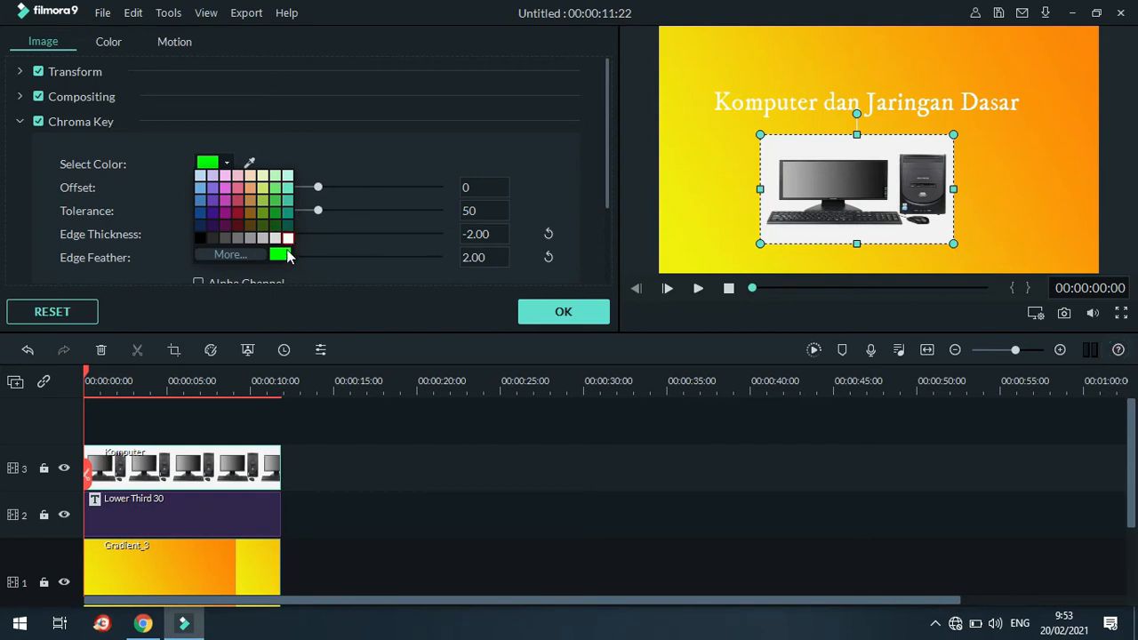
click(288, 239)
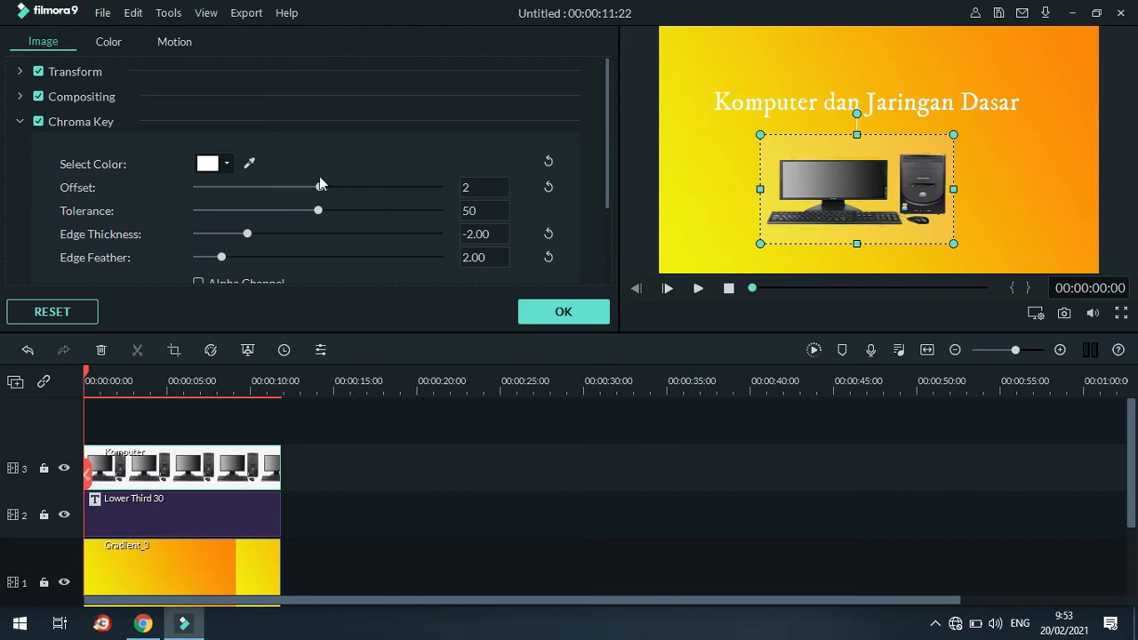
mouse_move(321, 187)
mouse_down()
mouse_move(460, 193)
mouse_move(330, 194)
mouse_move(370, 190)
mouse_move(341, 190)
mouse_move(334, 202)
mouse_up()
click(564, 313)
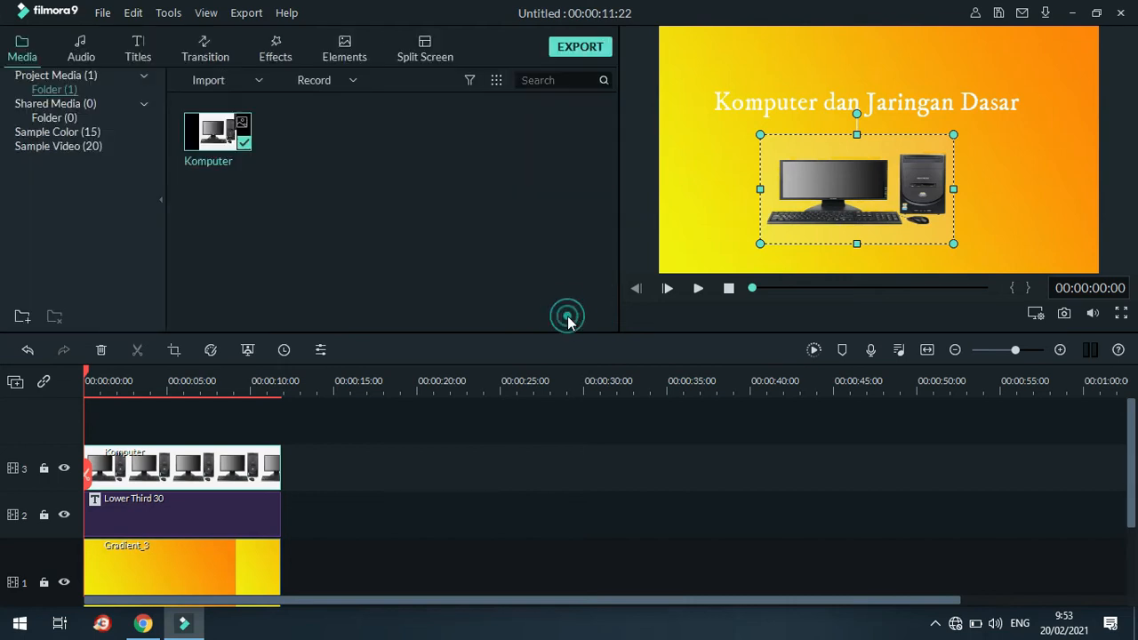
click(1037, 182)
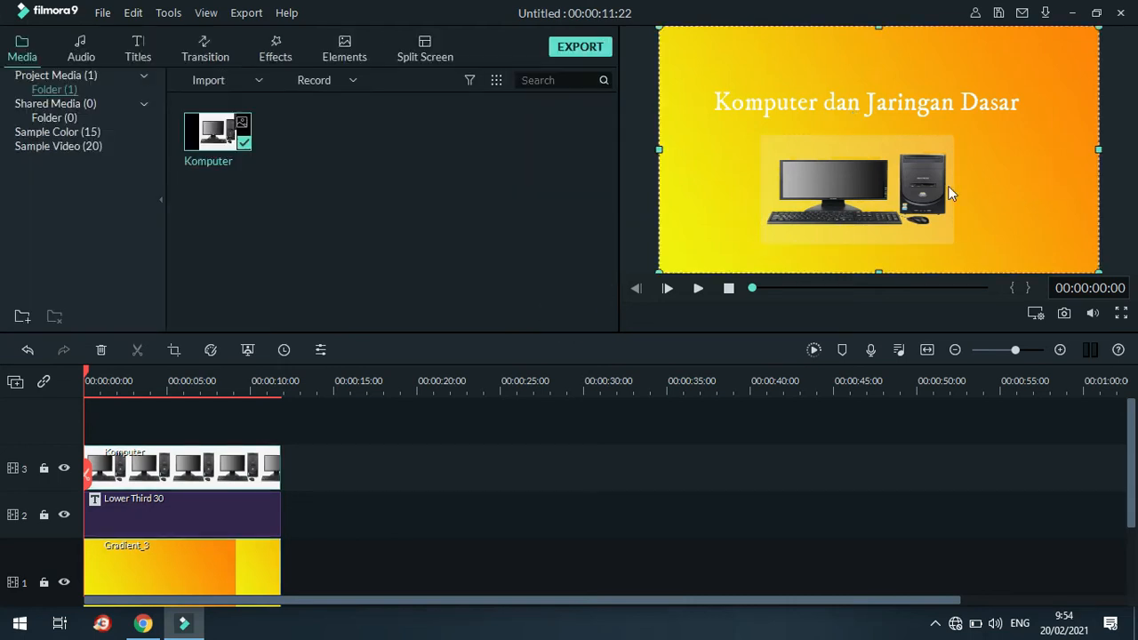
click(847, 147)
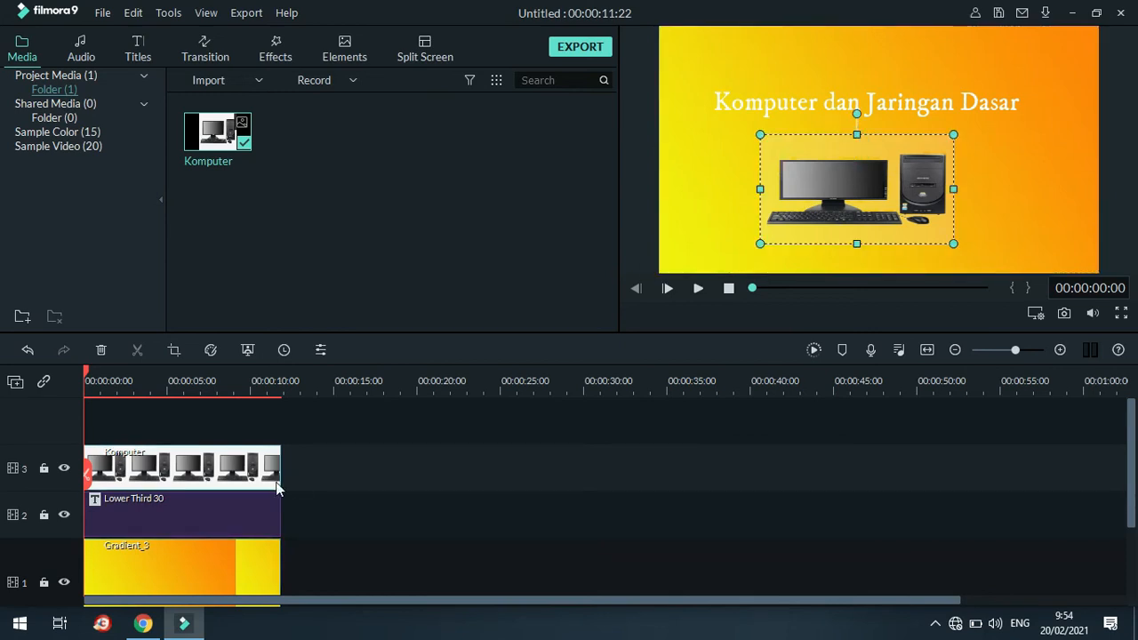
Set the image's chroma key to offset 100, tolerance 14, edge thickness -0.67 and edge feather 0, and move the image slightly lower
double_click(249, 472)
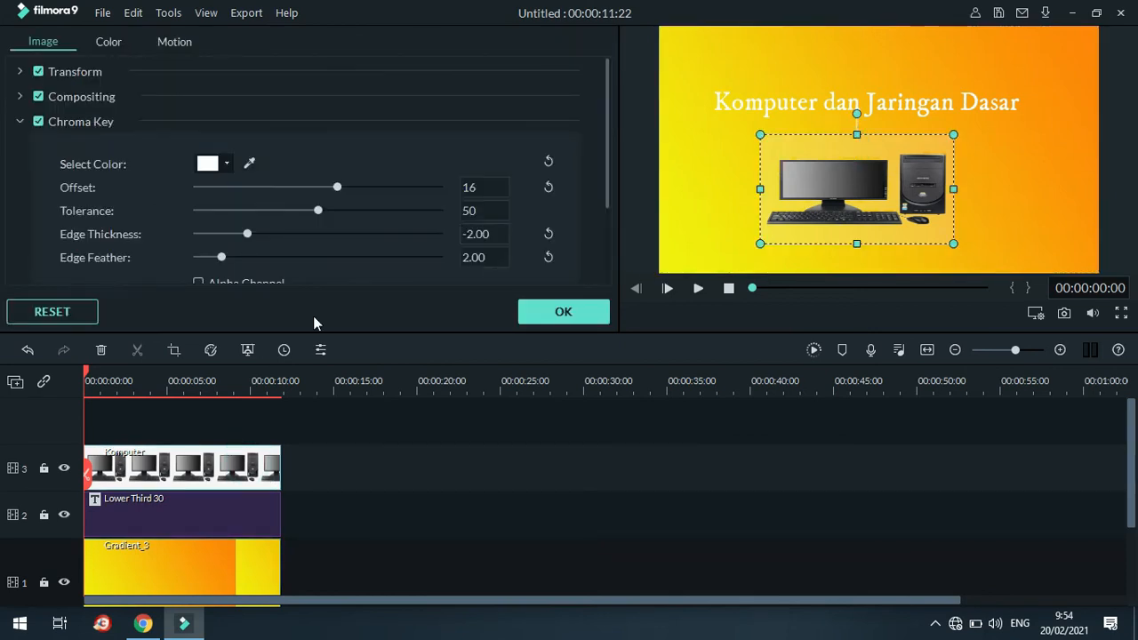
click(248, 234)
drag(257, 234, 199, 259)
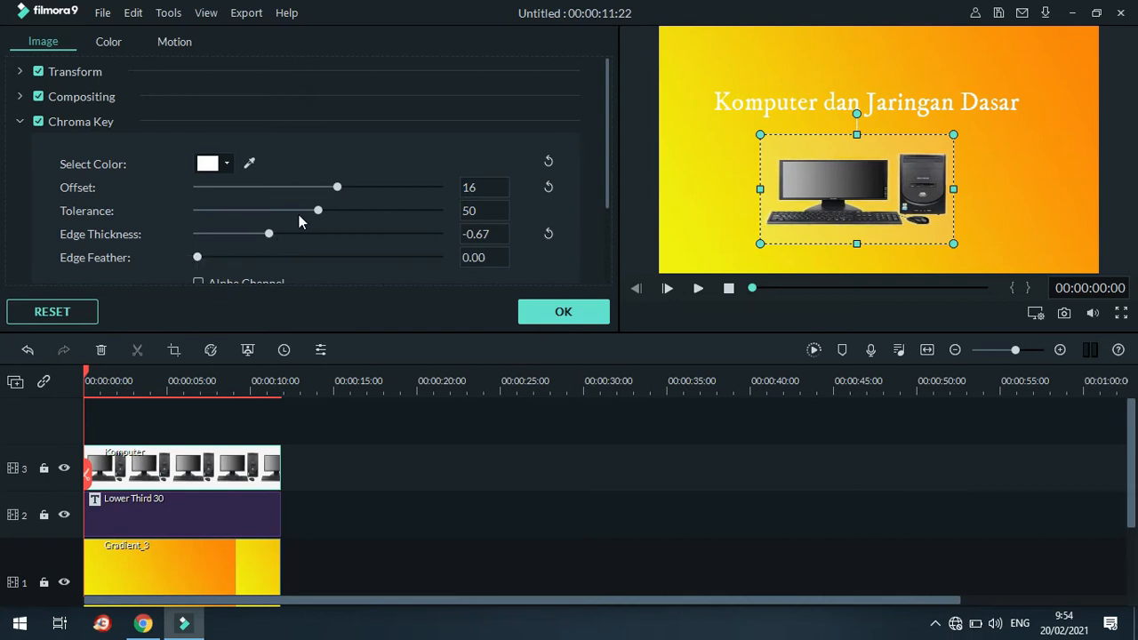
drag(319, 211, 233, 218)
drag(336, 187, 431, 199)
click(579, 308)
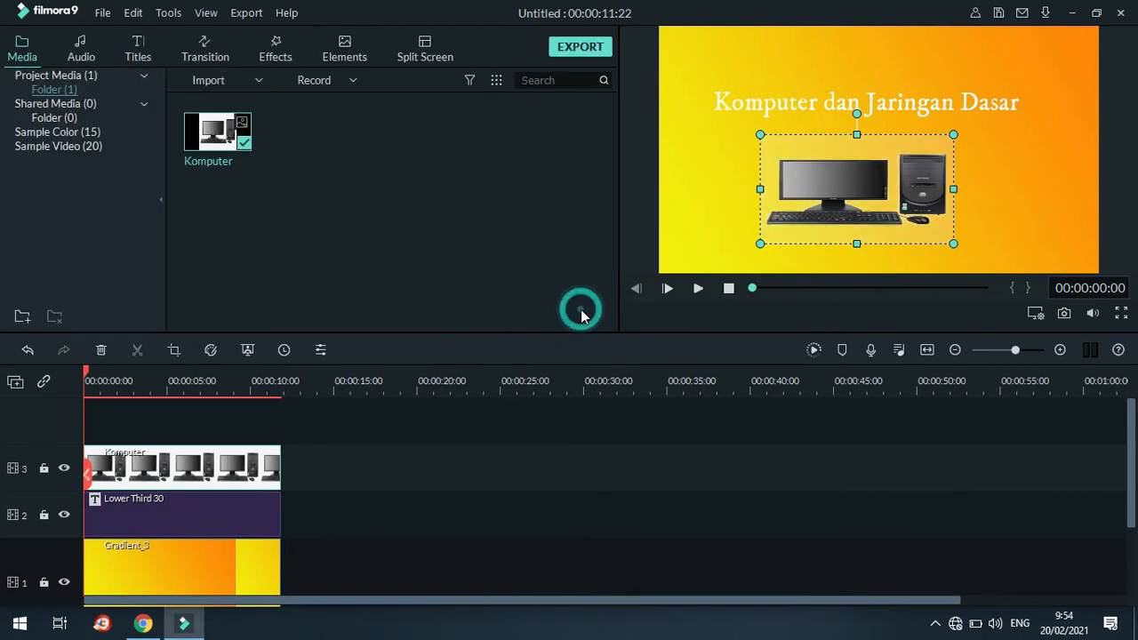
click(1006, 176)
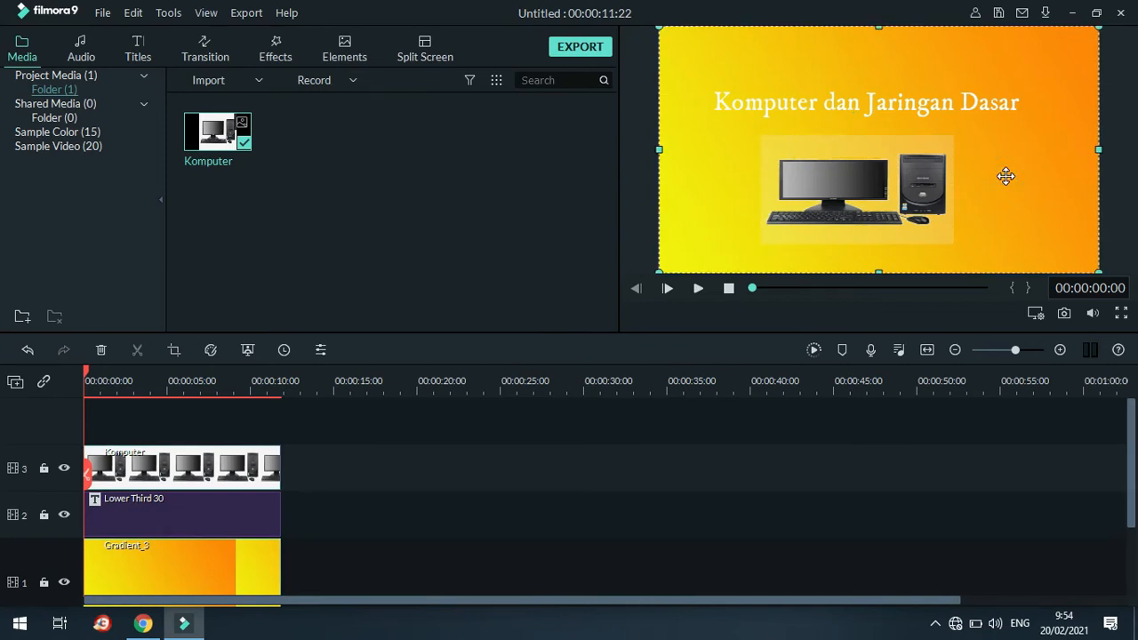
mouse_move(867, 173)
mouse_down()
mouse_move(880, 164)
mouse_move(896, 184)
mouse_move(874, 184)
mouse_up()
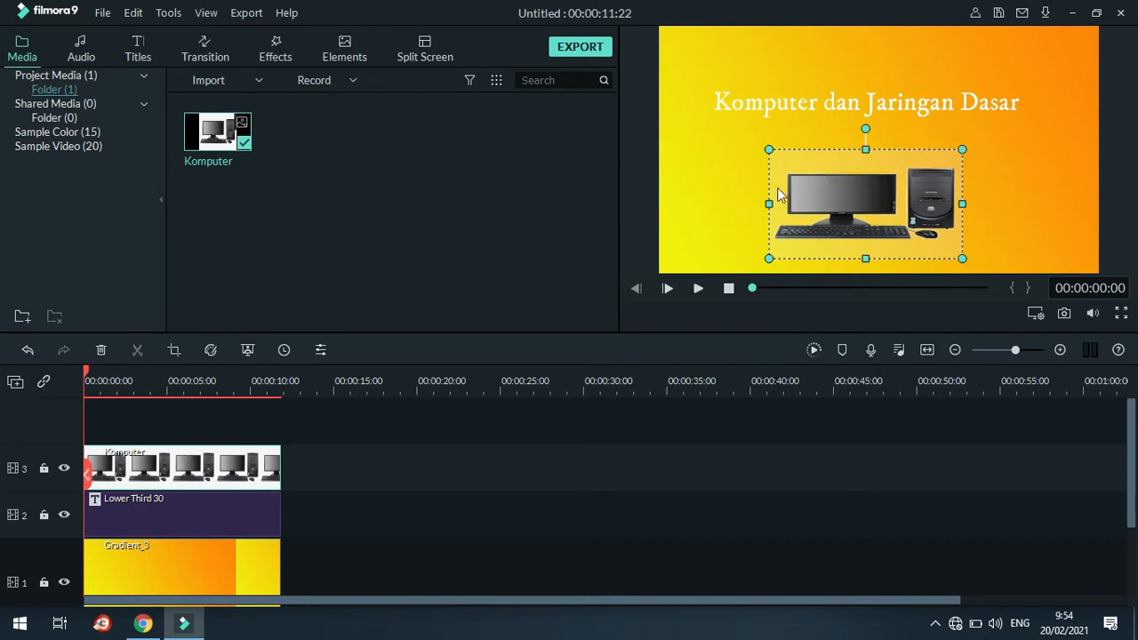
Try light gray as the Komputer image's chroma key color, and switch it back to white
double_click(204, 460)
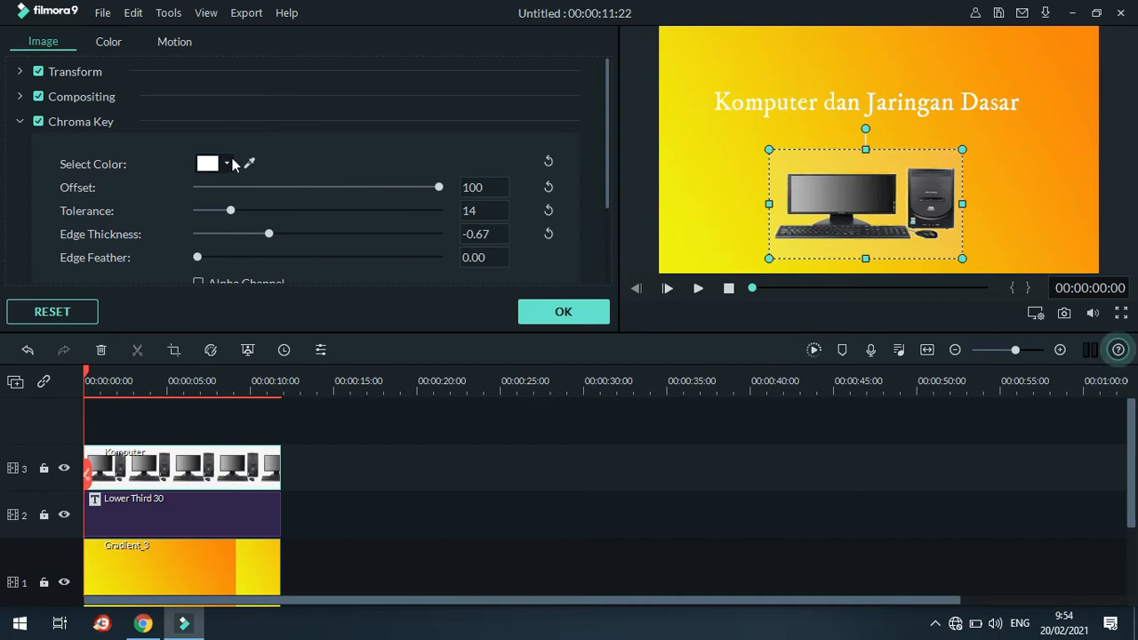
click(228, 164)
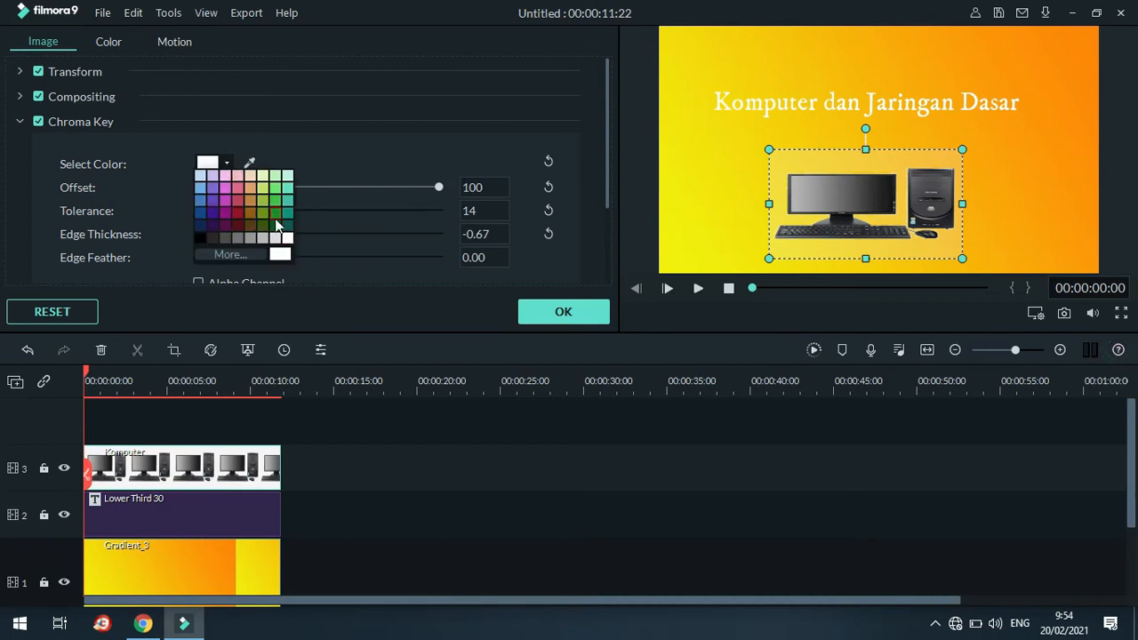
click(275, 237)
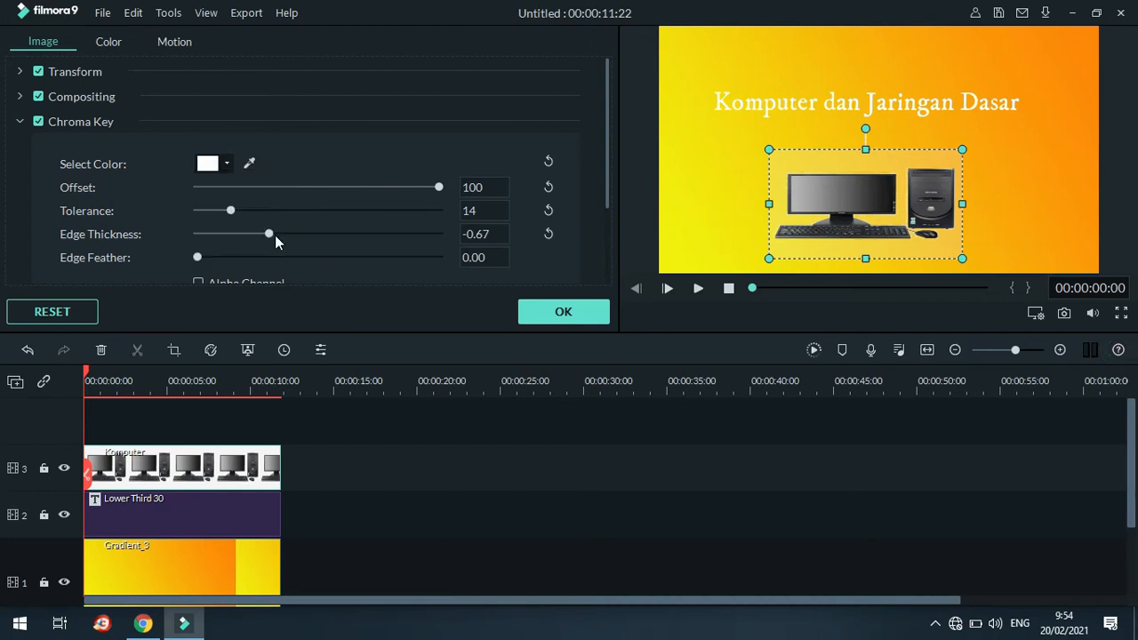
click(226, 163)
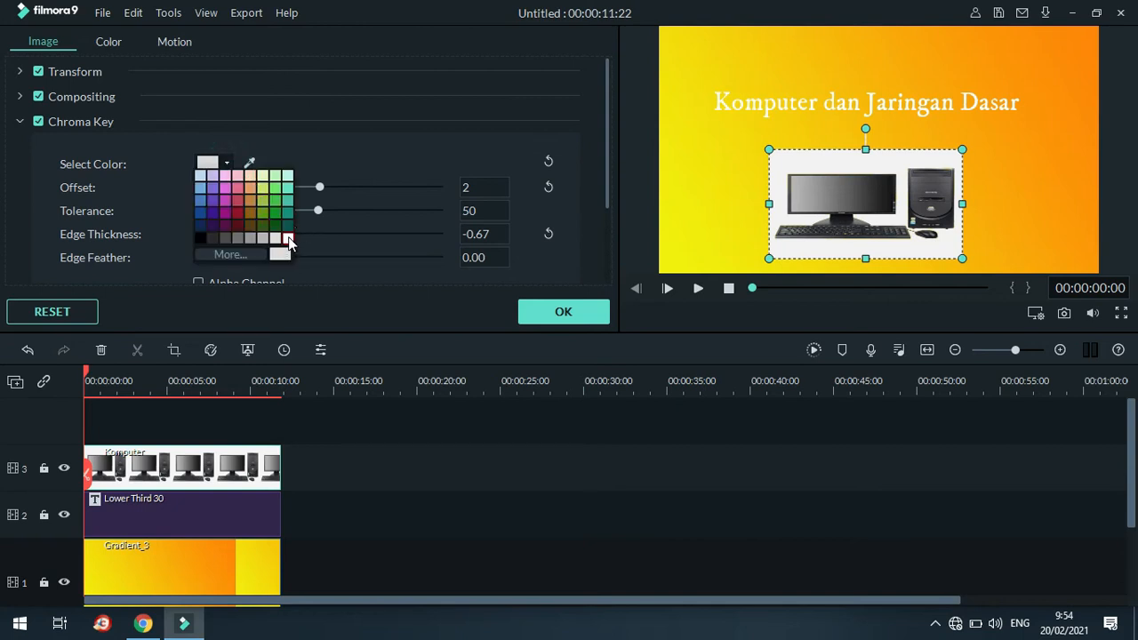
click(287, 239)
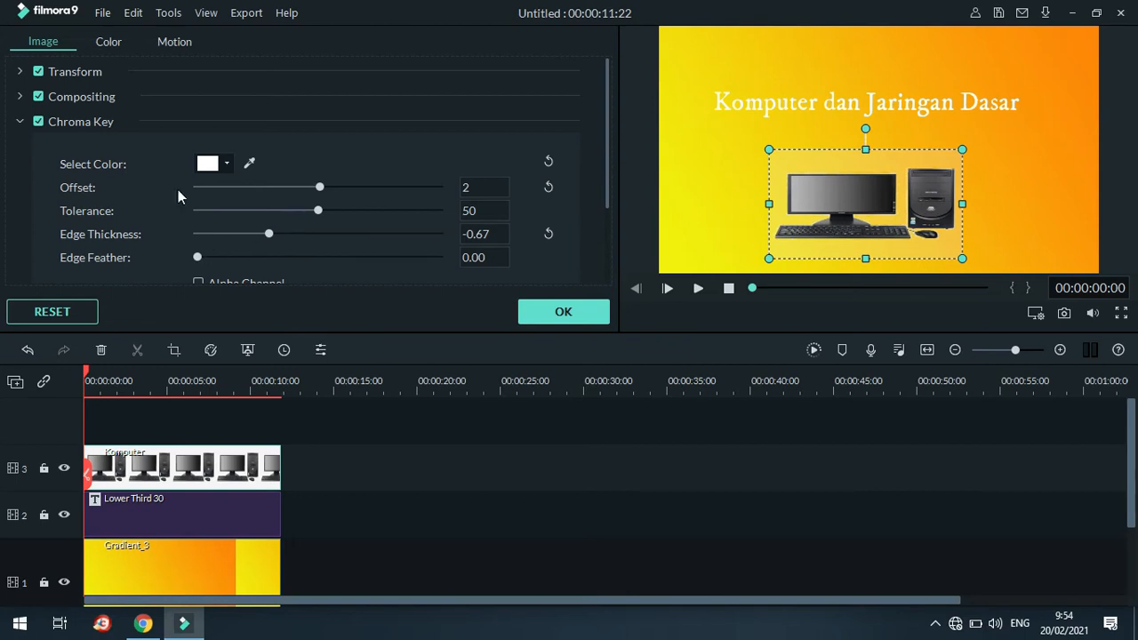
Disable Compositing for the Komputer image, keep Transform enabled, and set the chroma key's edge feather to 4.69 and offset to 67
click(39, 96)
click(39, 71)
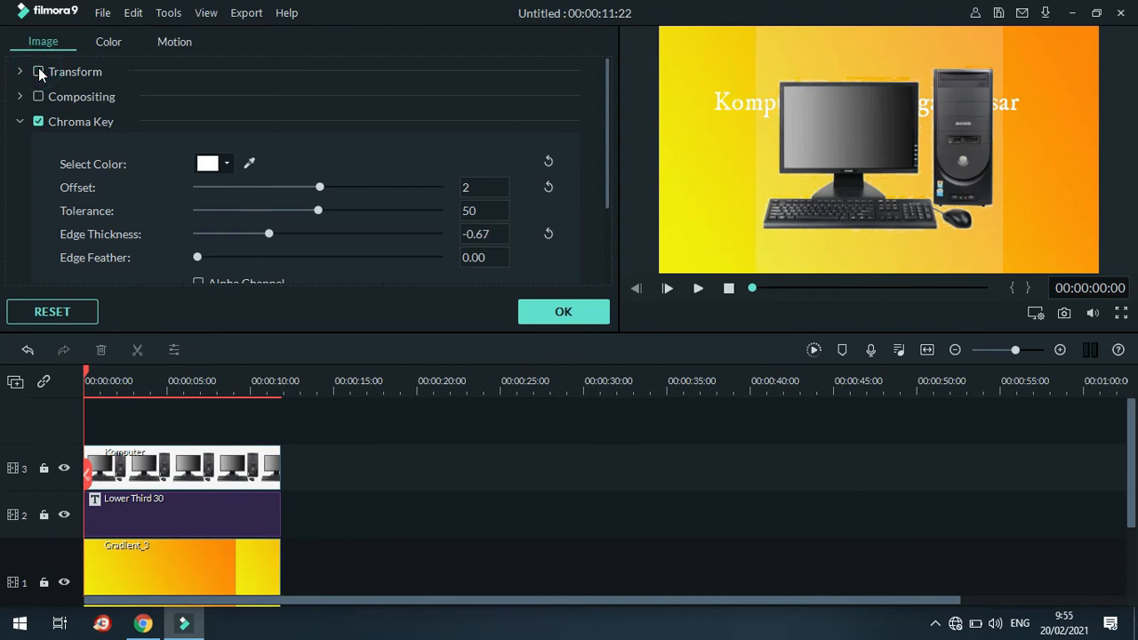
click(38, 71)
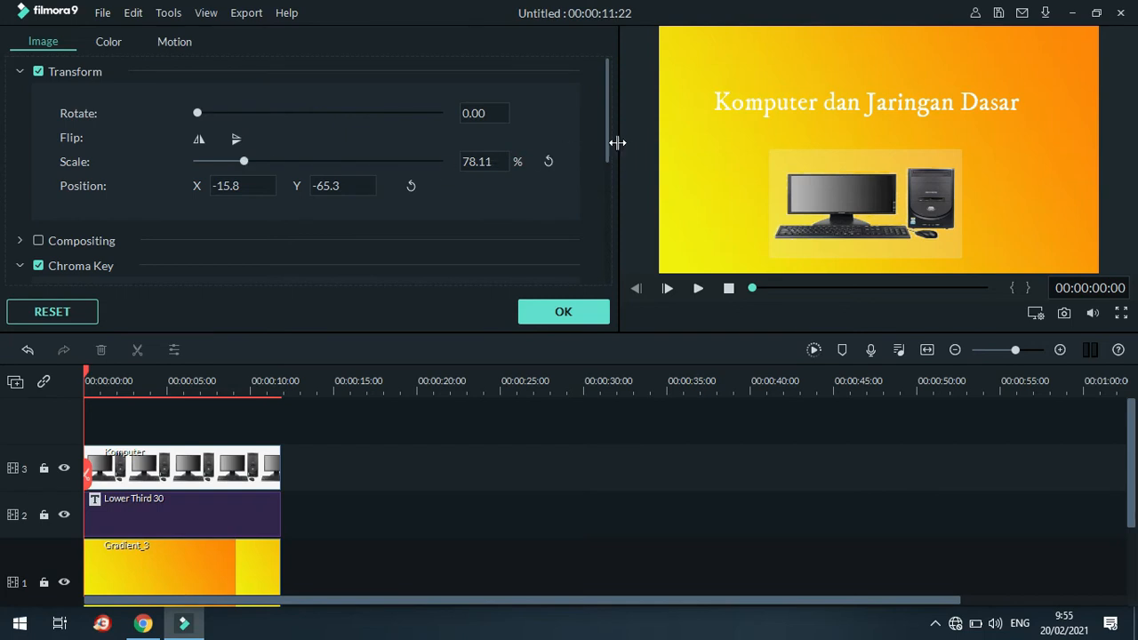
drag(609, 140, 607, 233)
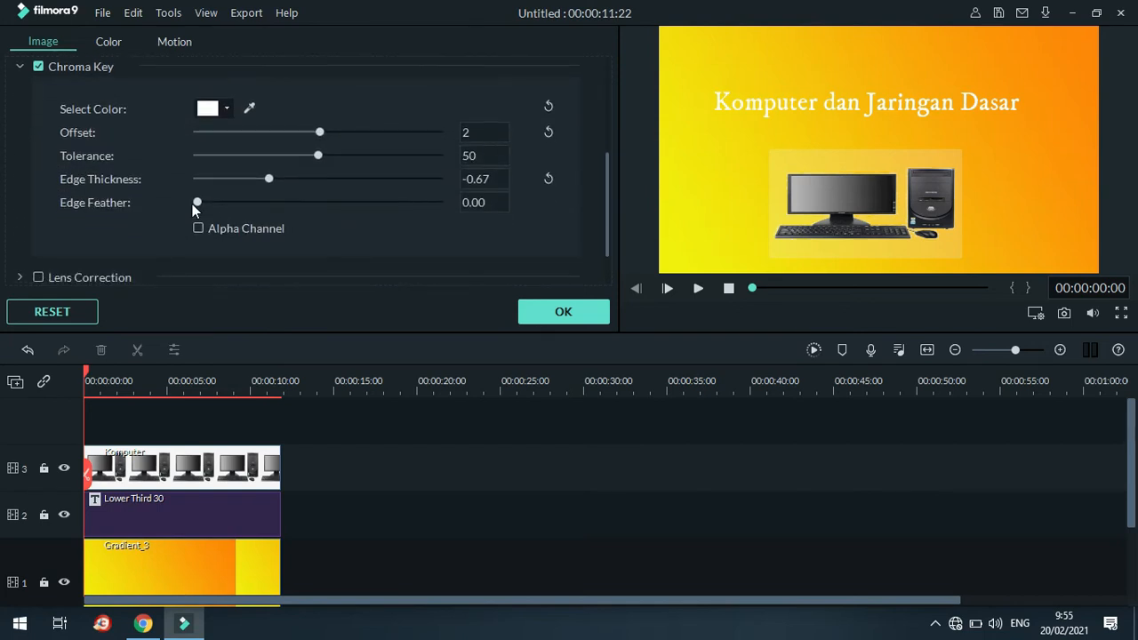
drag(197, 202, 257, 204)
drag(322, 131, 402, 140)
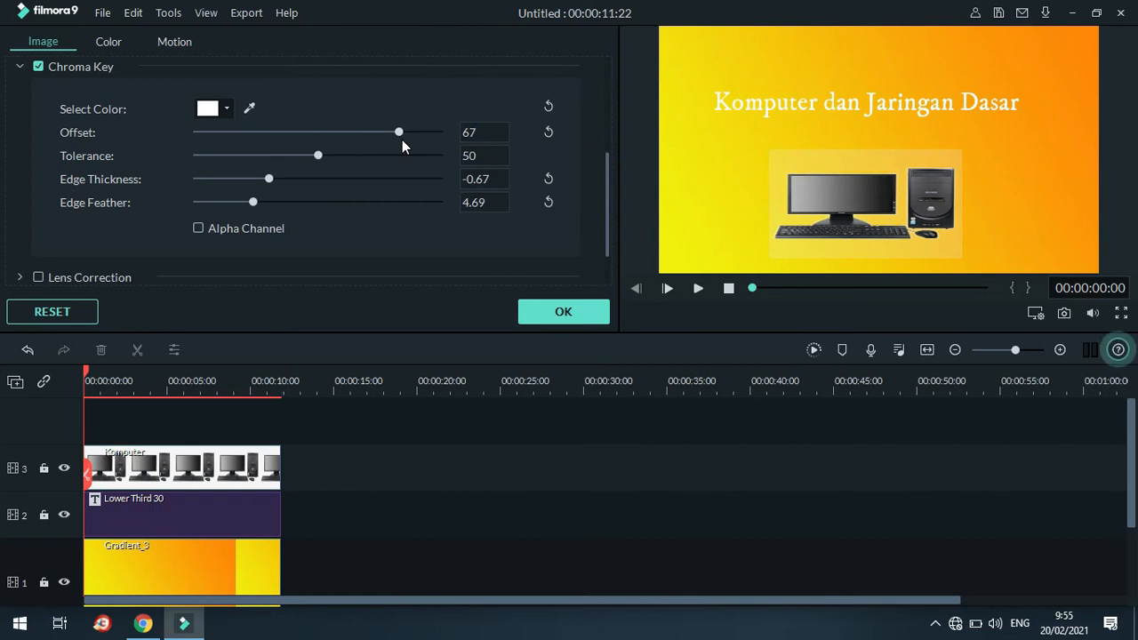
Sample the chroma key color from the Komputer image's off-white background with the eyedropper and confirm the settings
click(249, 108)
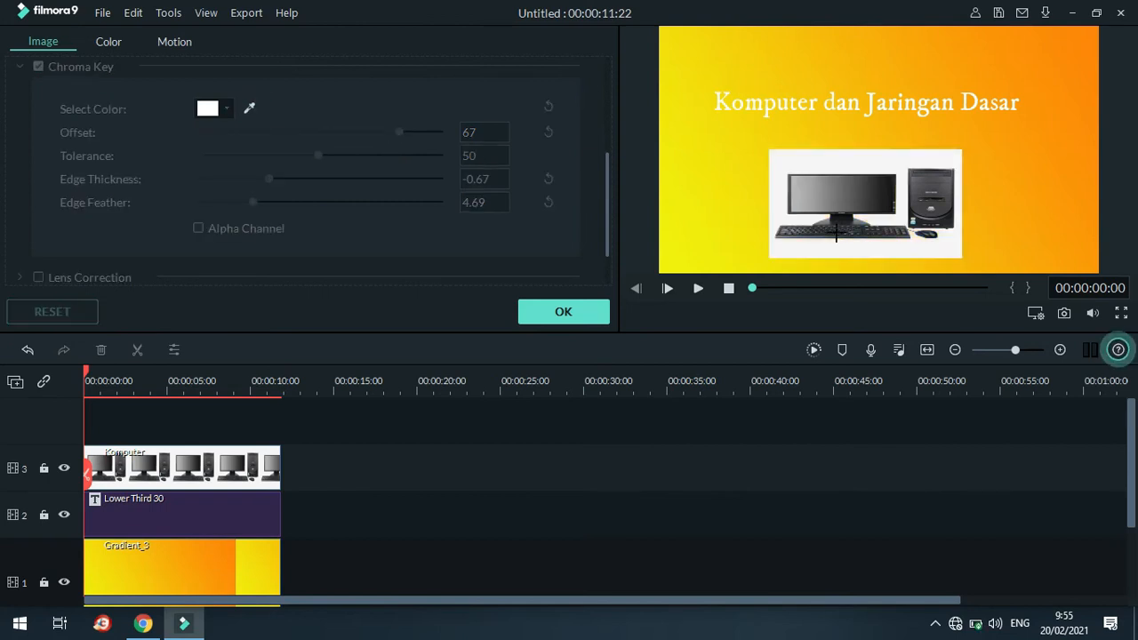
click(892, 166)
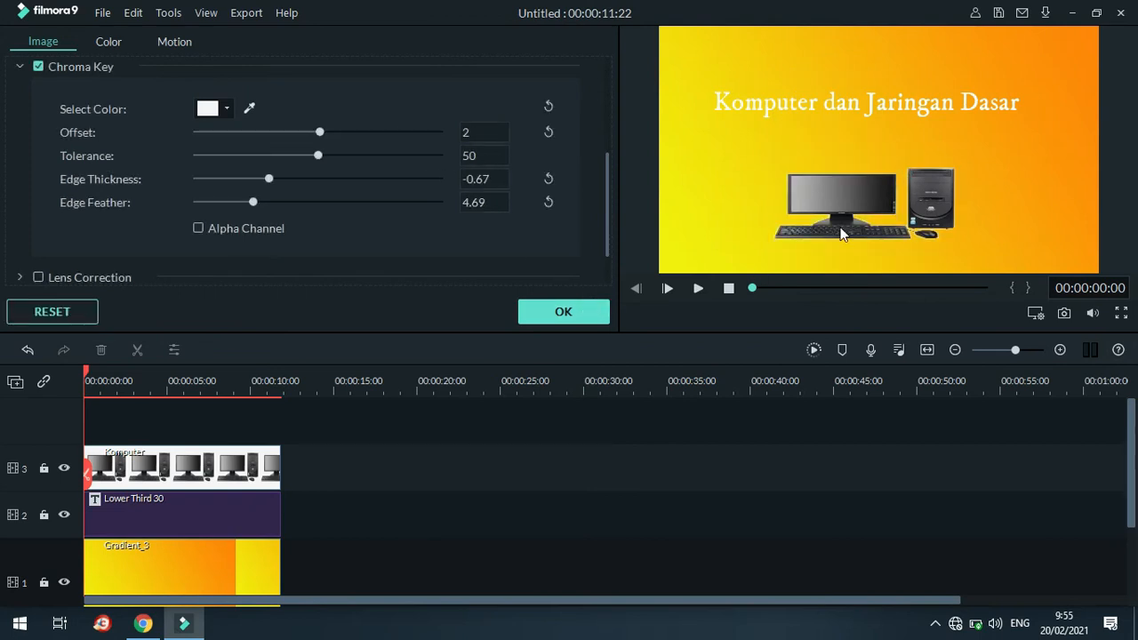
click(247, 109)
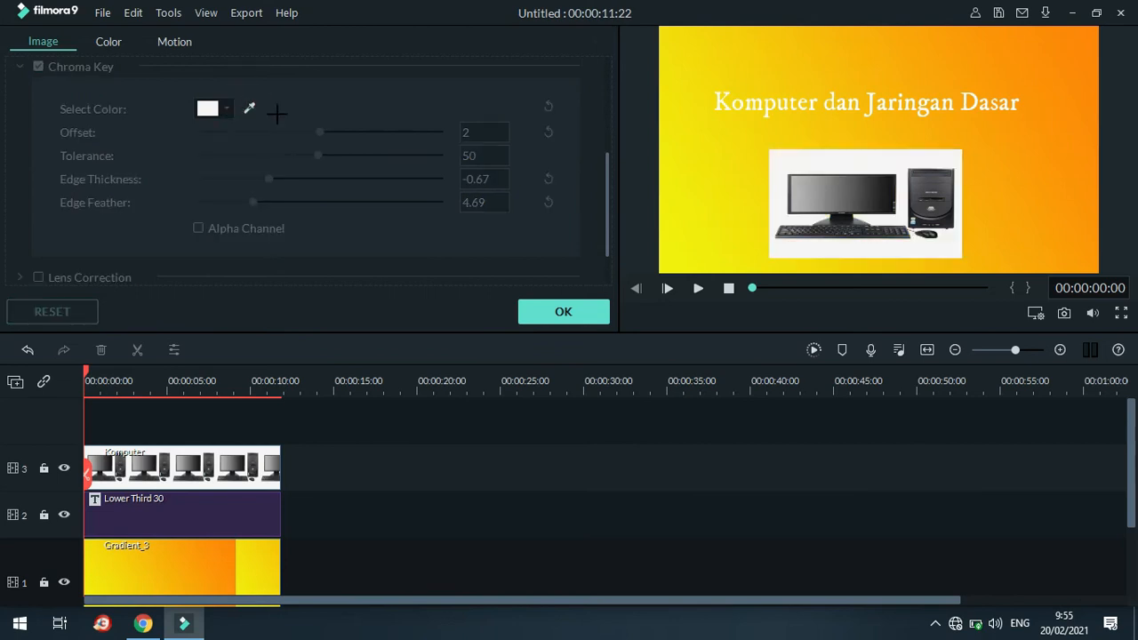
click(828, 158)
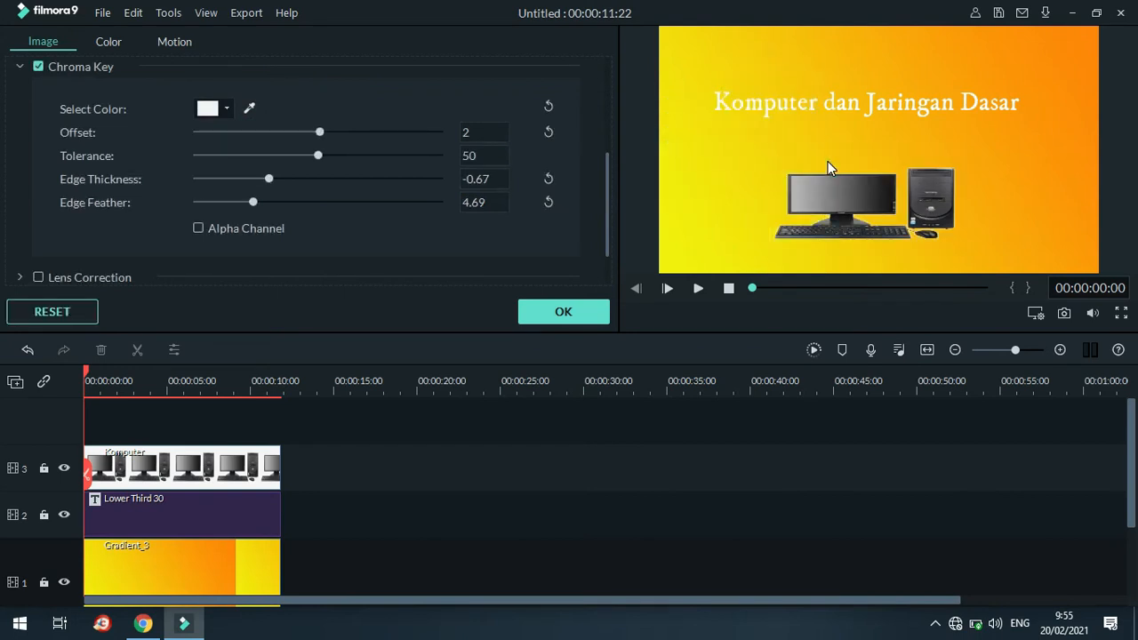
click(550, 319)
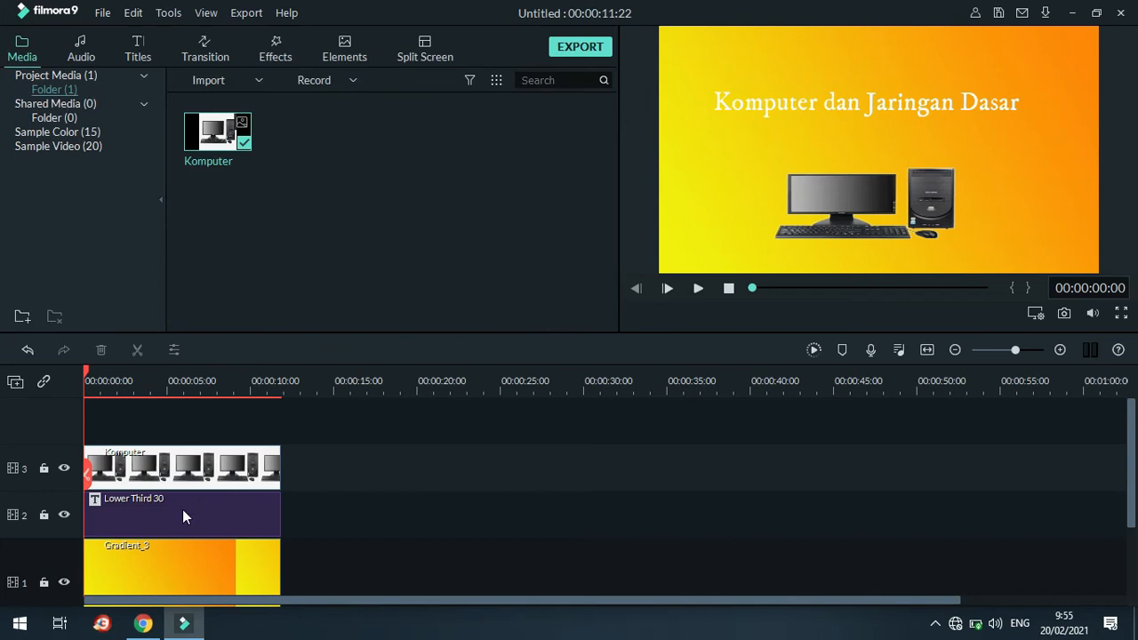
Play the opening from the start, pause it at 00:00:08:17, and select the Komputer clip on the timeline
key(space)
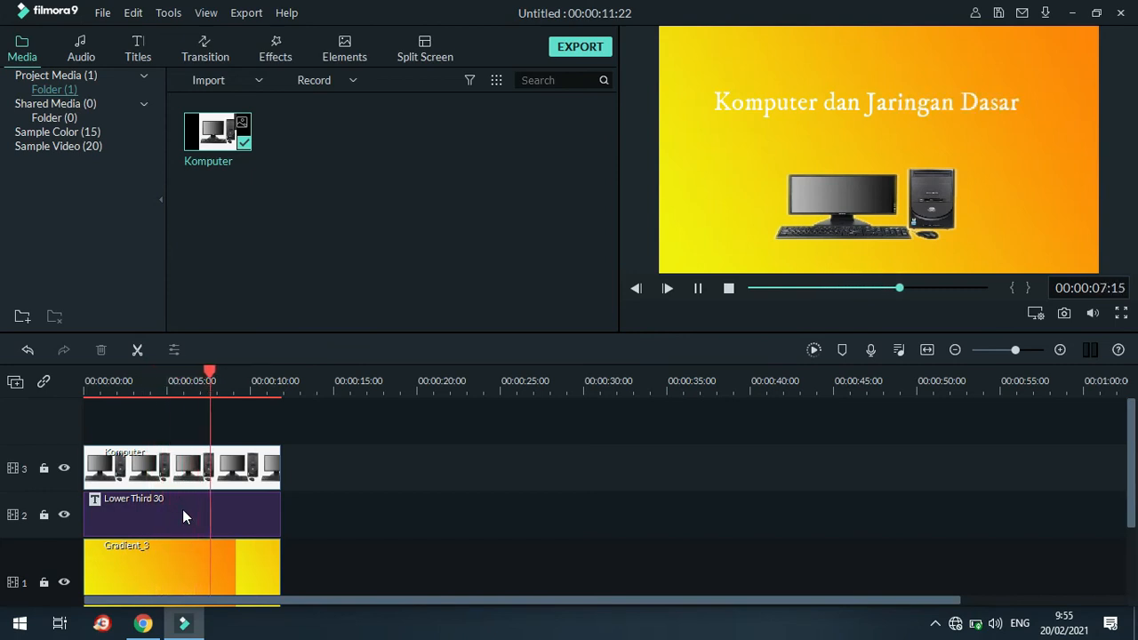
key(space)
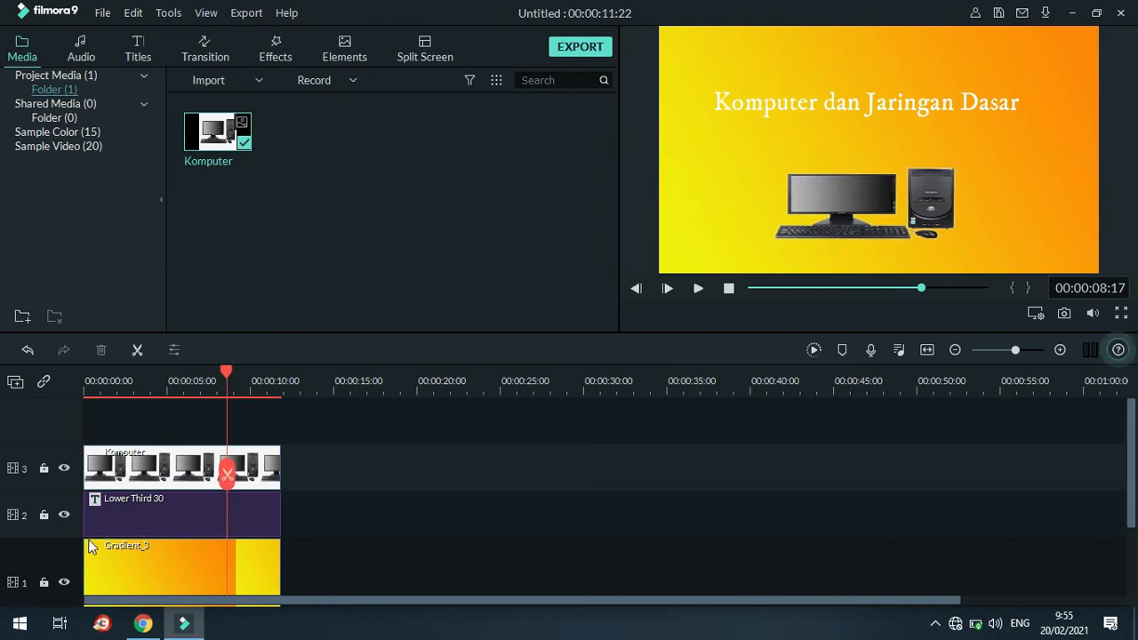
click(182, 474)
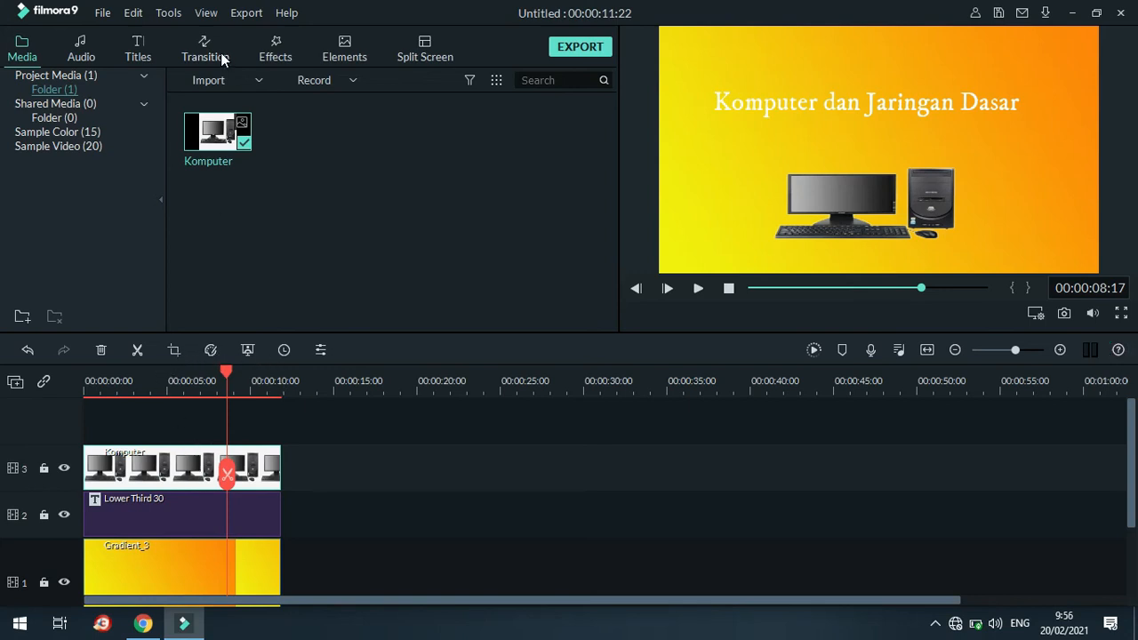
Apply the Amaro effect to the Komputer clip on track 3
click(271, 54)
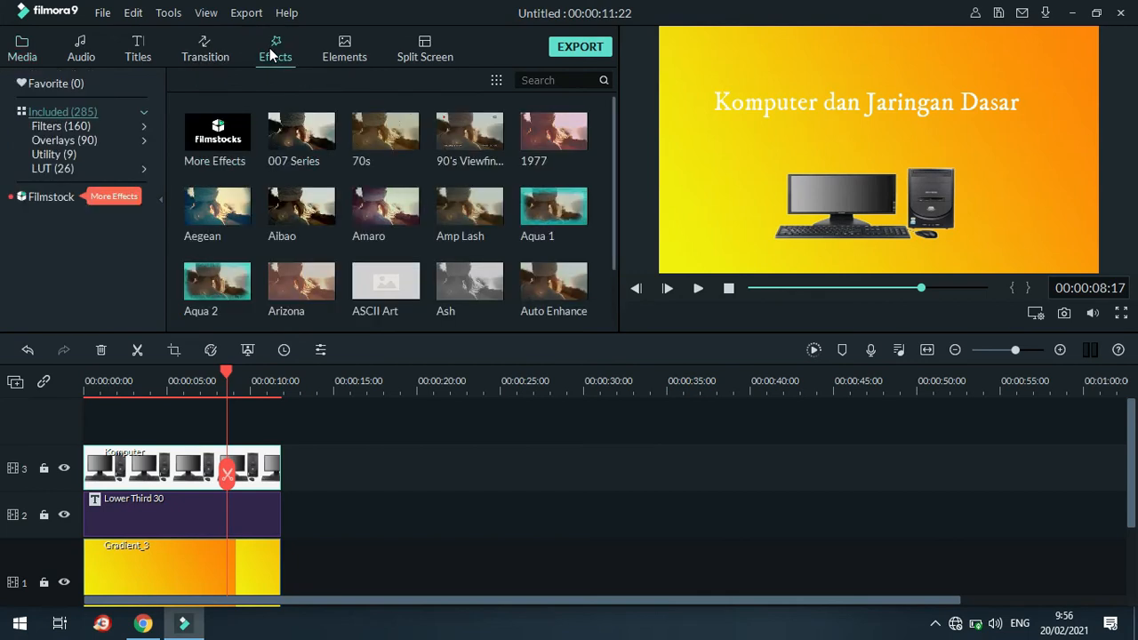
click(211, 44)
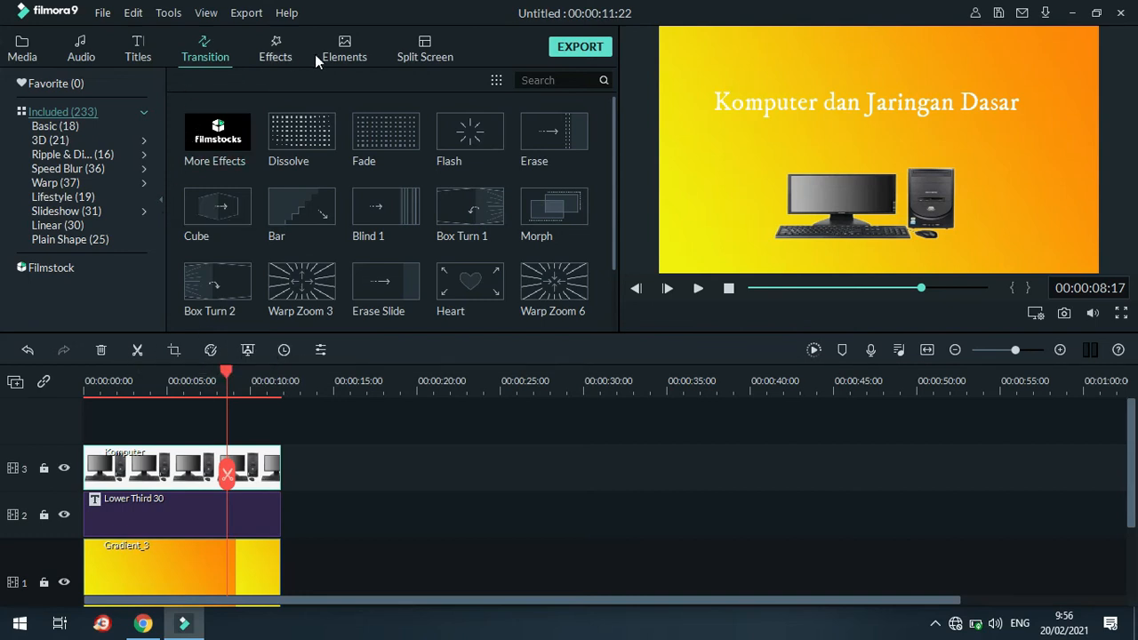
click(274, 57)
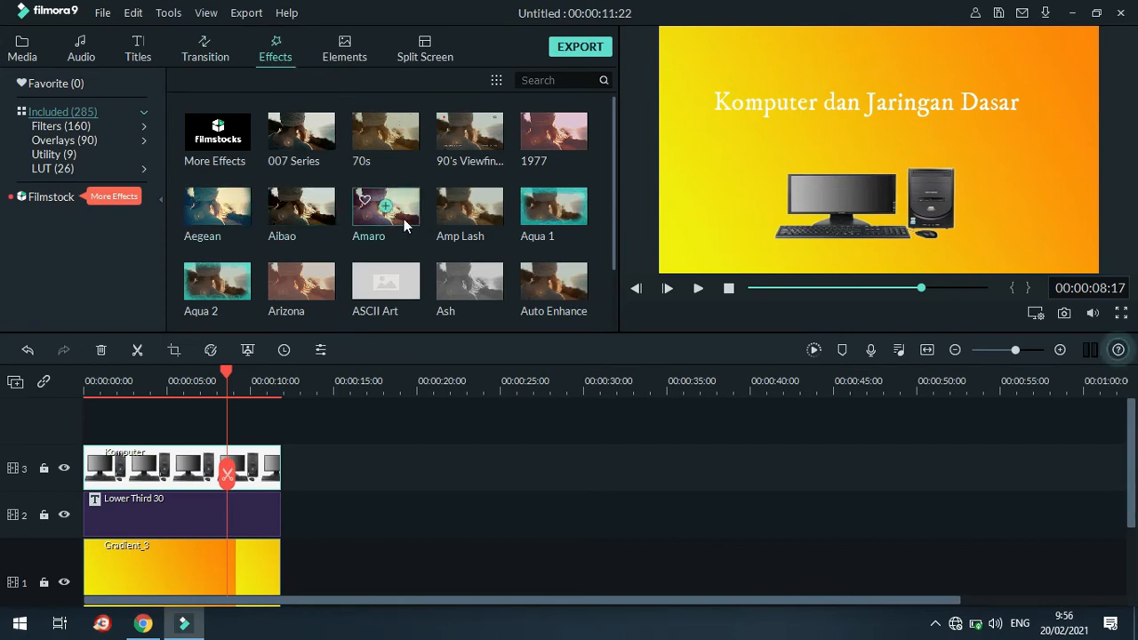
drag(401, 228, 167, 465)
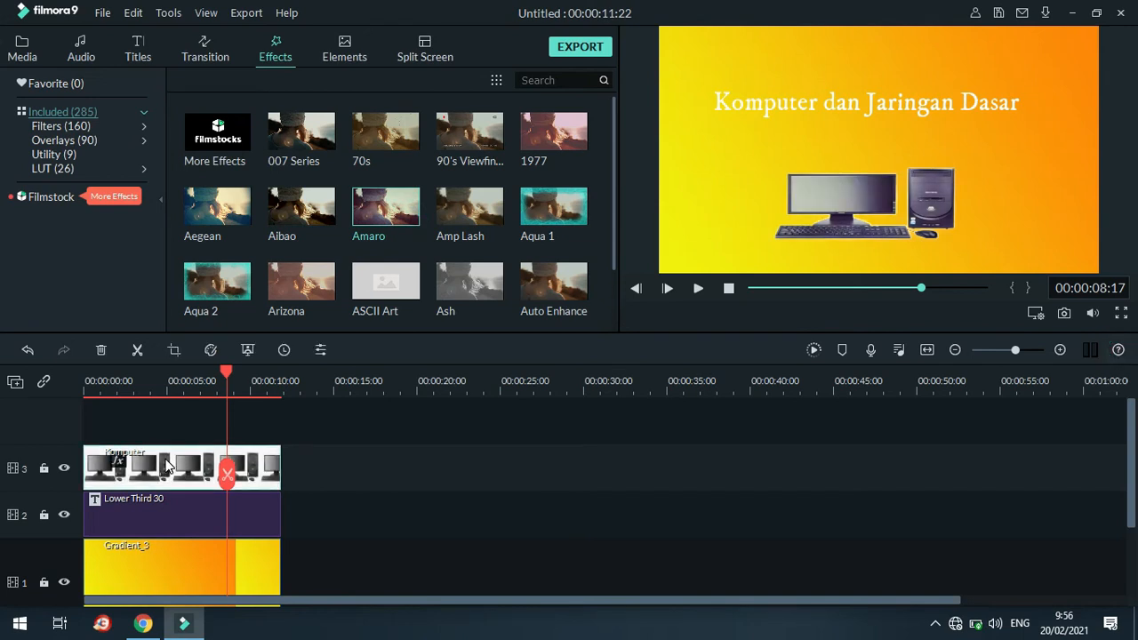
Play the opening to its end, replay it from the start, and pause it at 00:00:06:23 to check the effect
key(space)
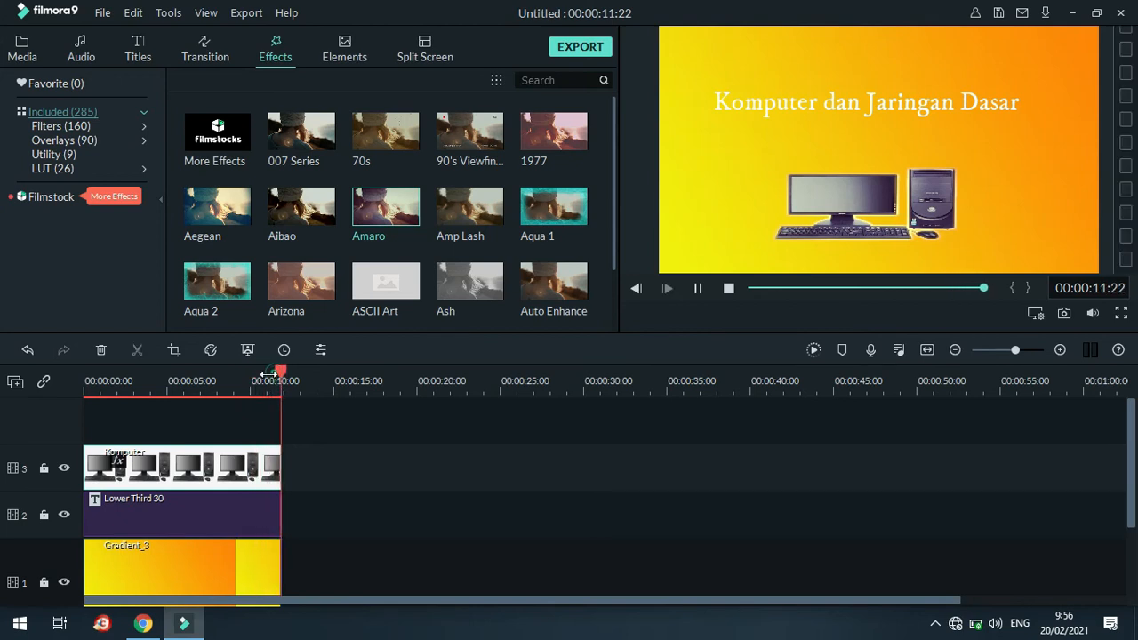
drag(269, 380, 241, 394)
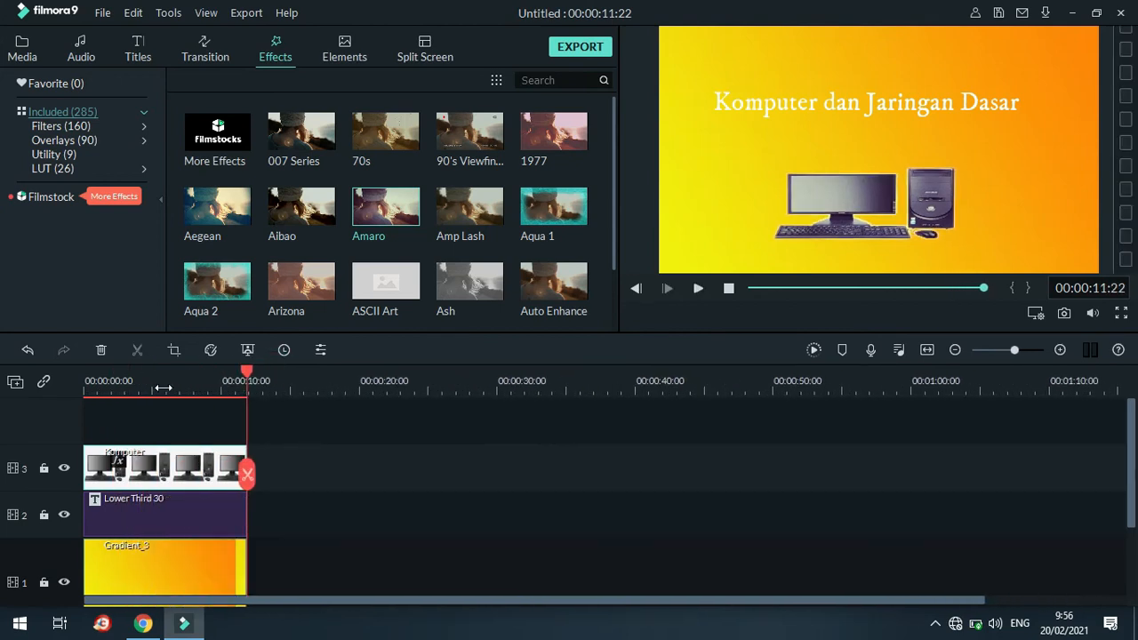
key(space)
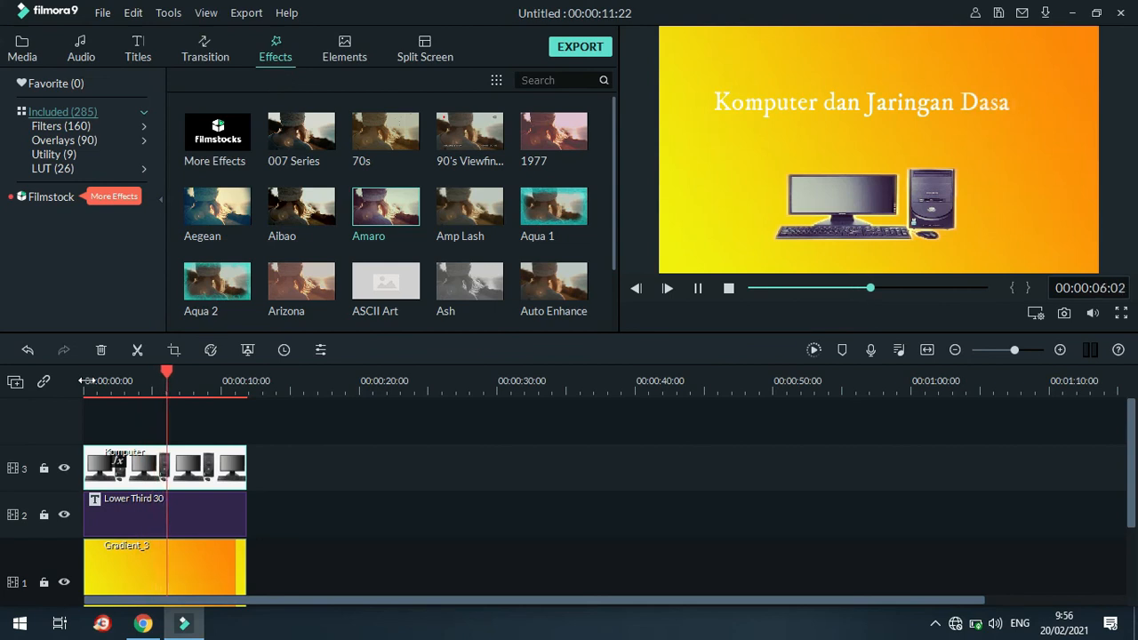
key(space)
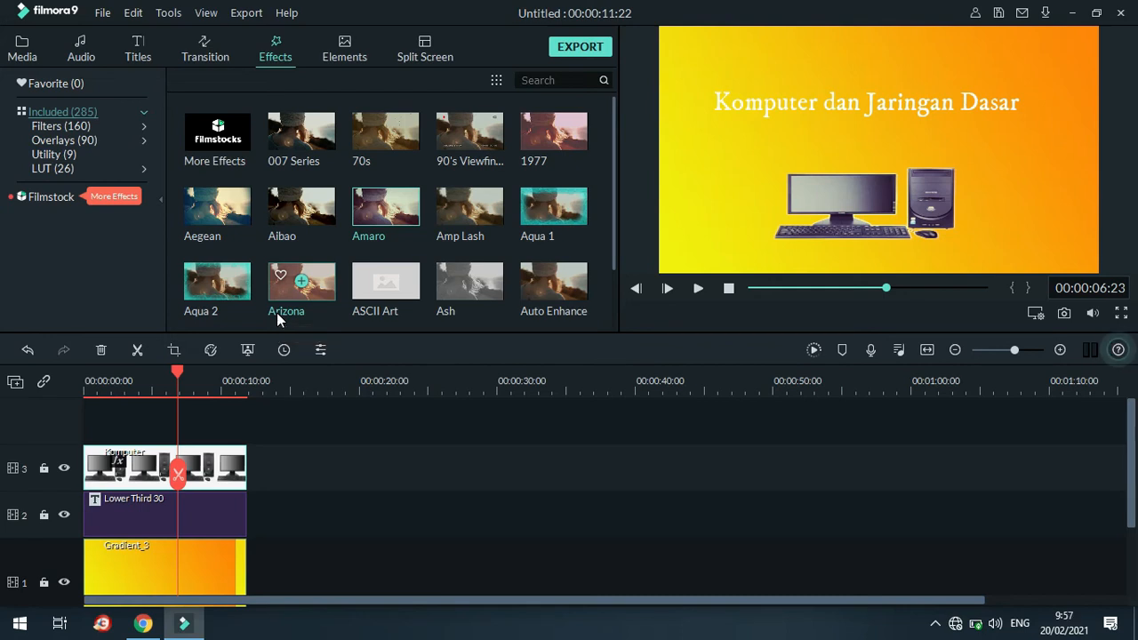
Open the Komputer clip's motion settings and browse the available animation presets
click(302, 471)
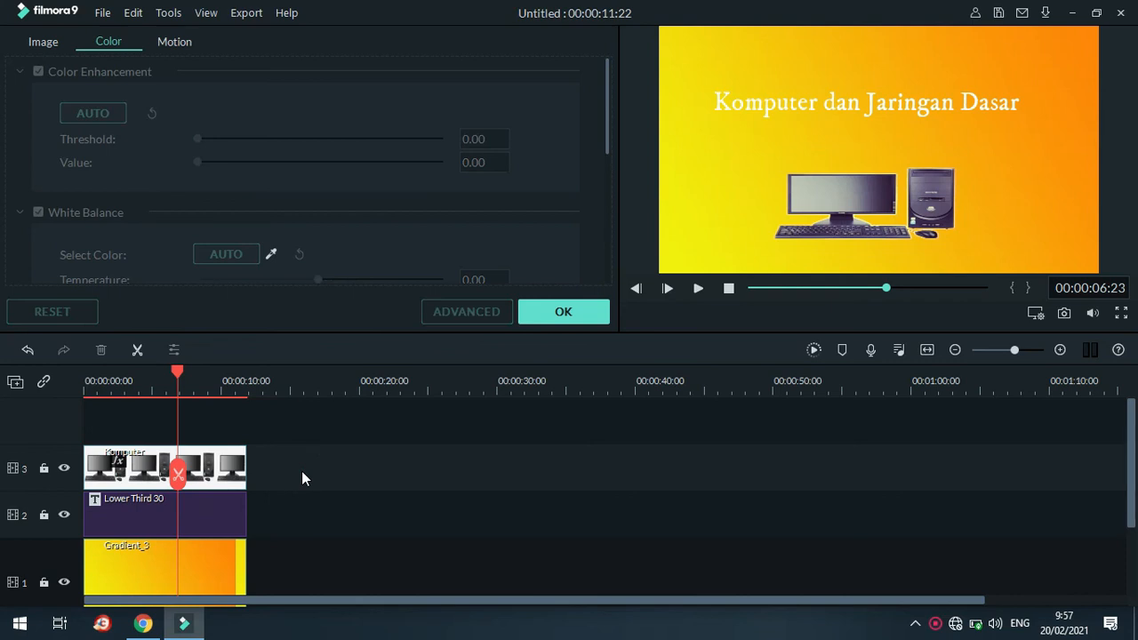
click(212, 481)
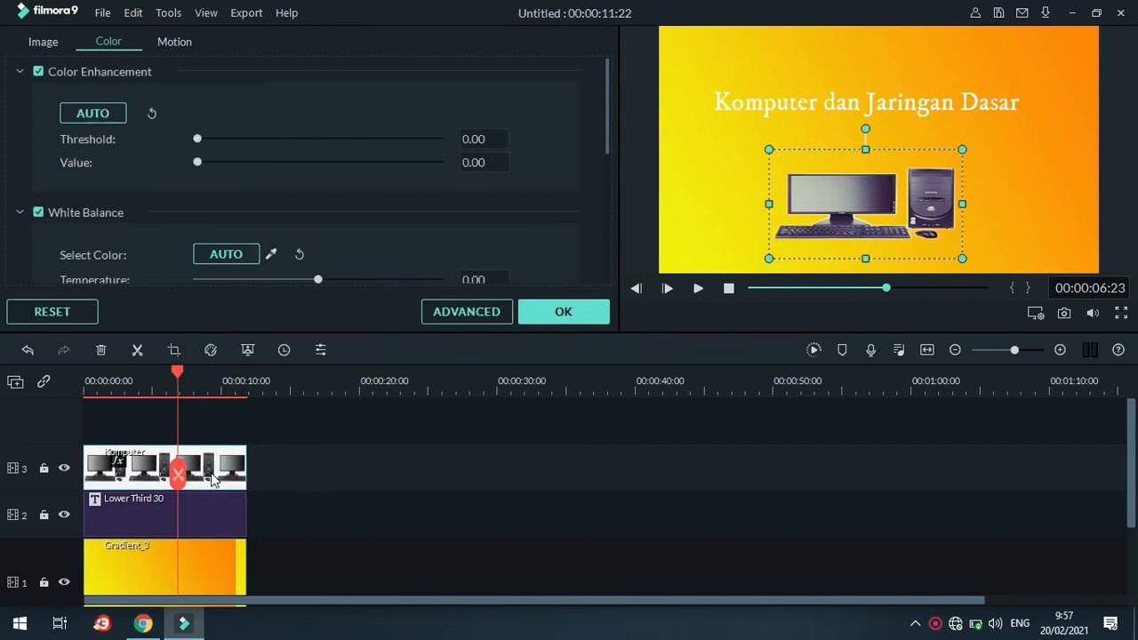
click(175, 42)
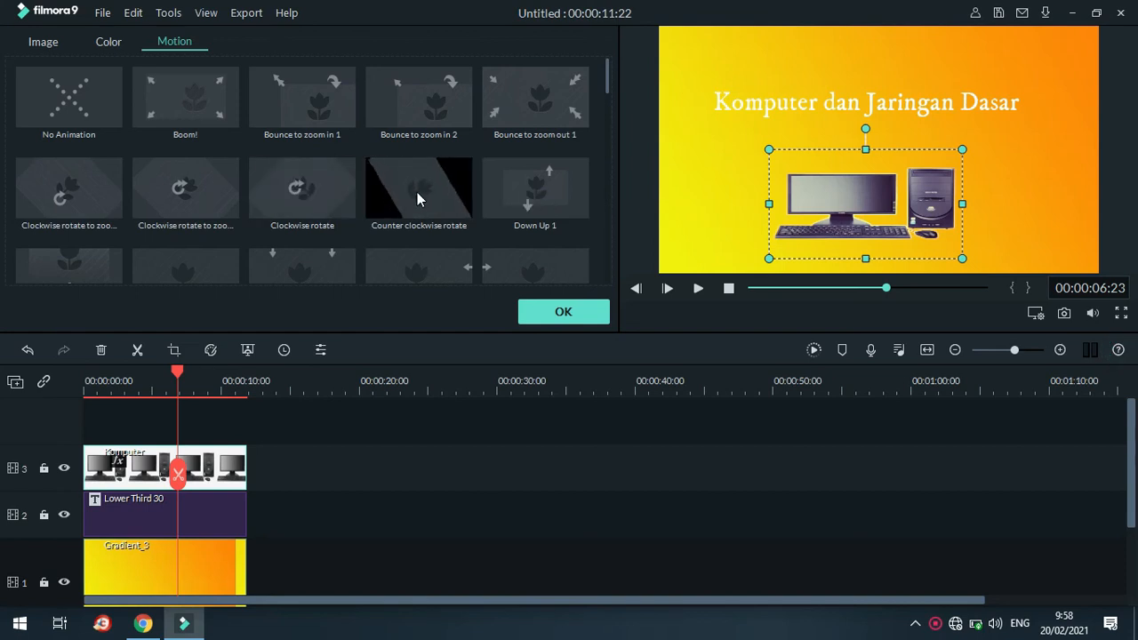
scroll(417, 192, down, 5)
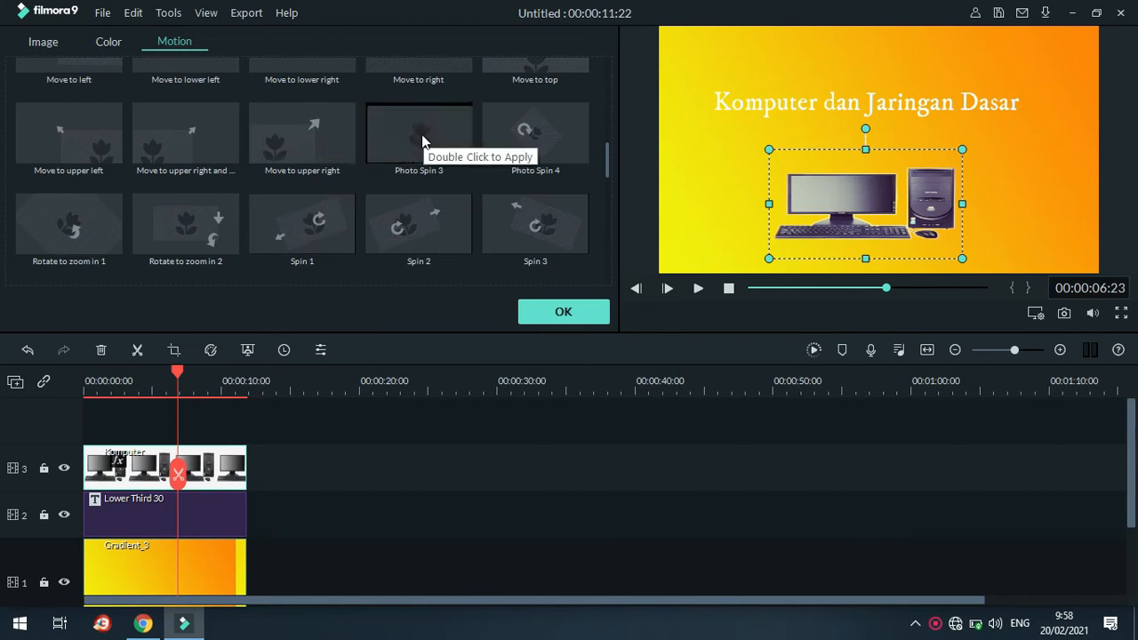
scroll(247, 258, down, 6)
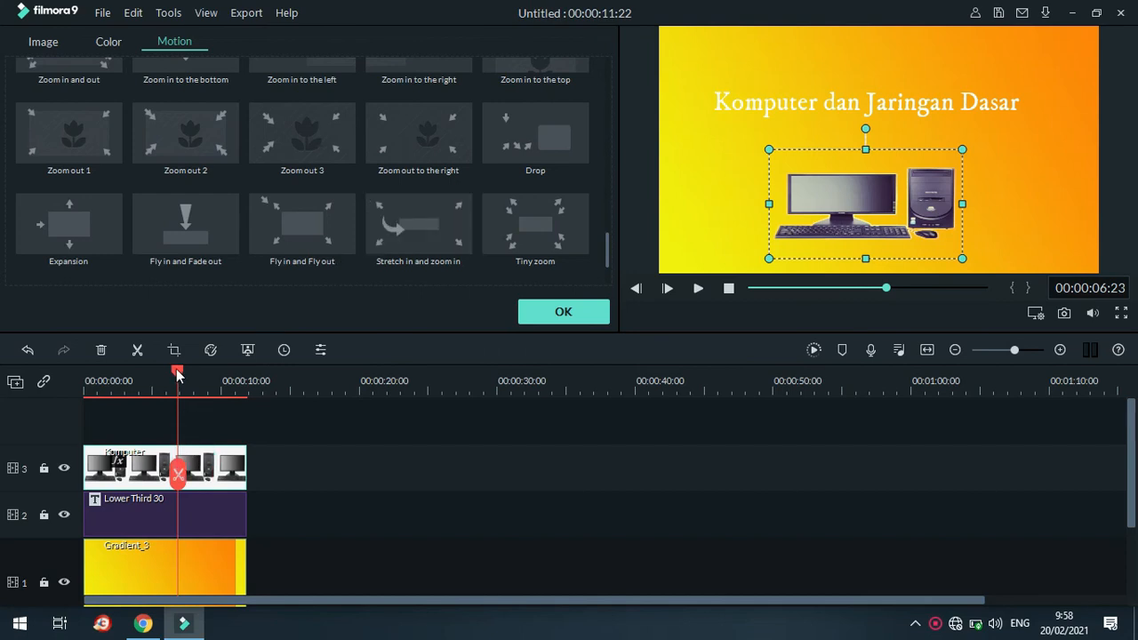
Play the opening from the start and pause it at 00:00:03:01
drag(177, 373, 67, 388)
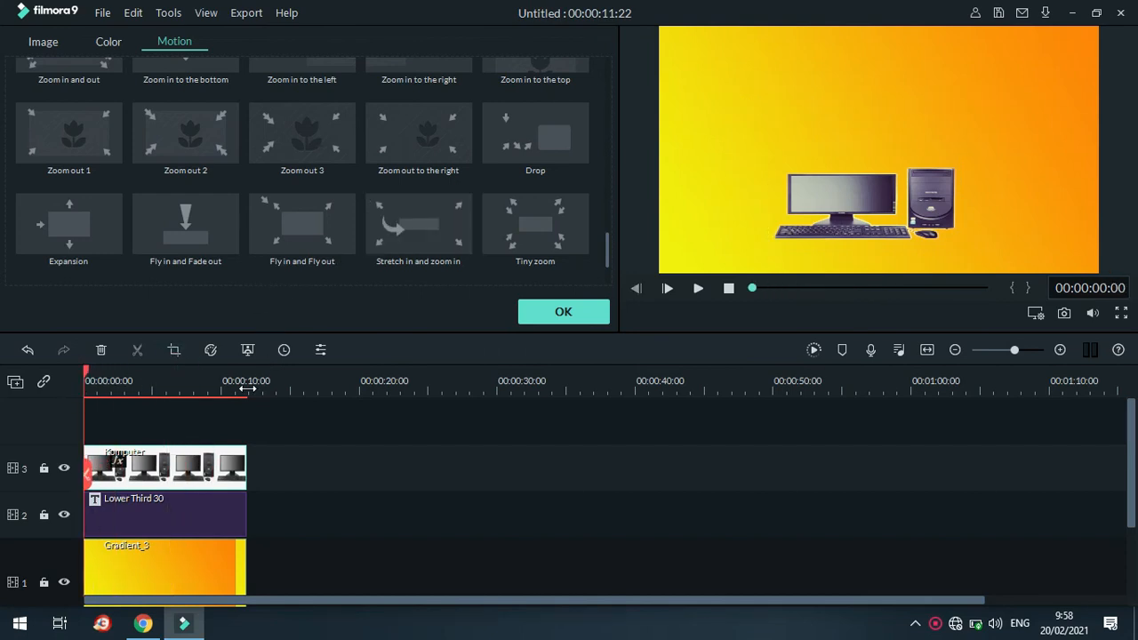
key(space)
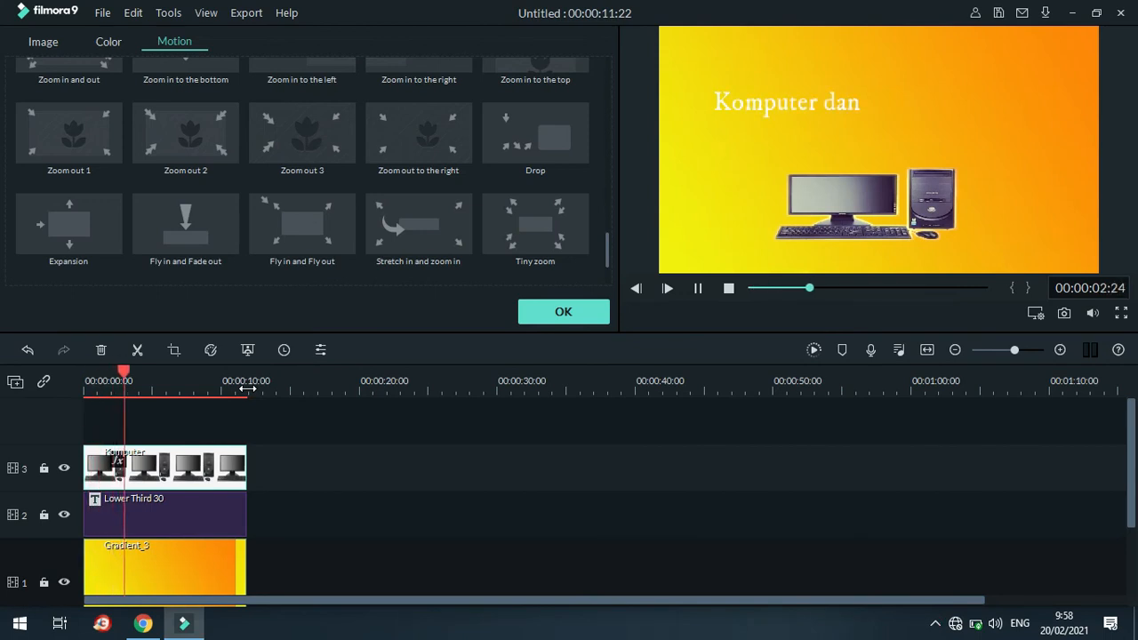
key(space)
Compare the zoom presets and apply the Zoom in 2 motion to the Komputer image
click(283, 140)
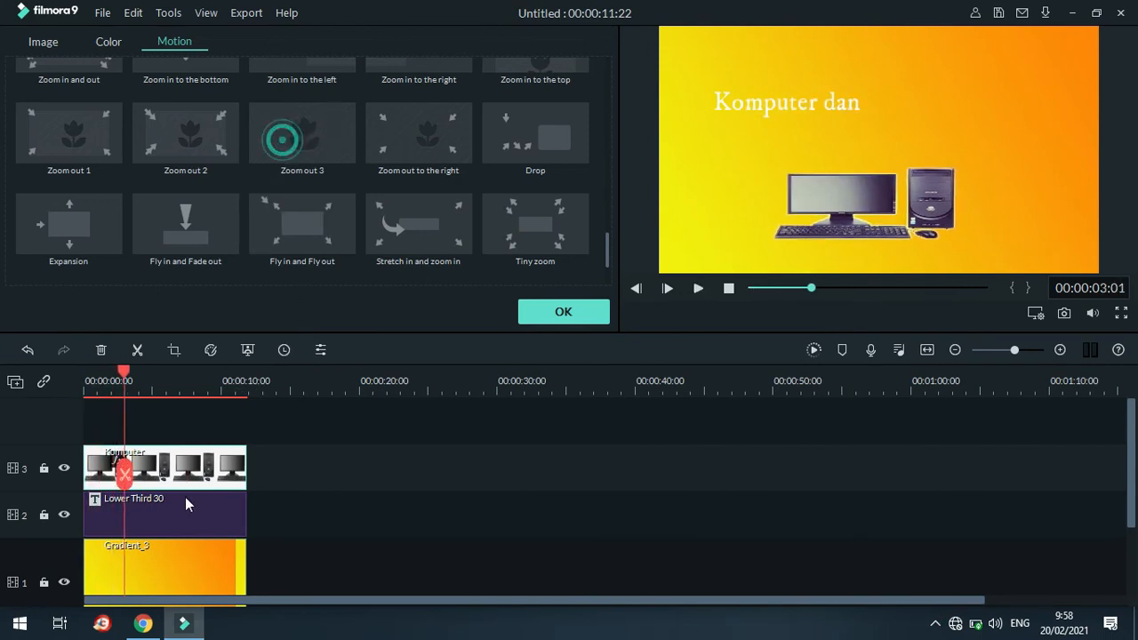
scroll(276, 178, down, 1)
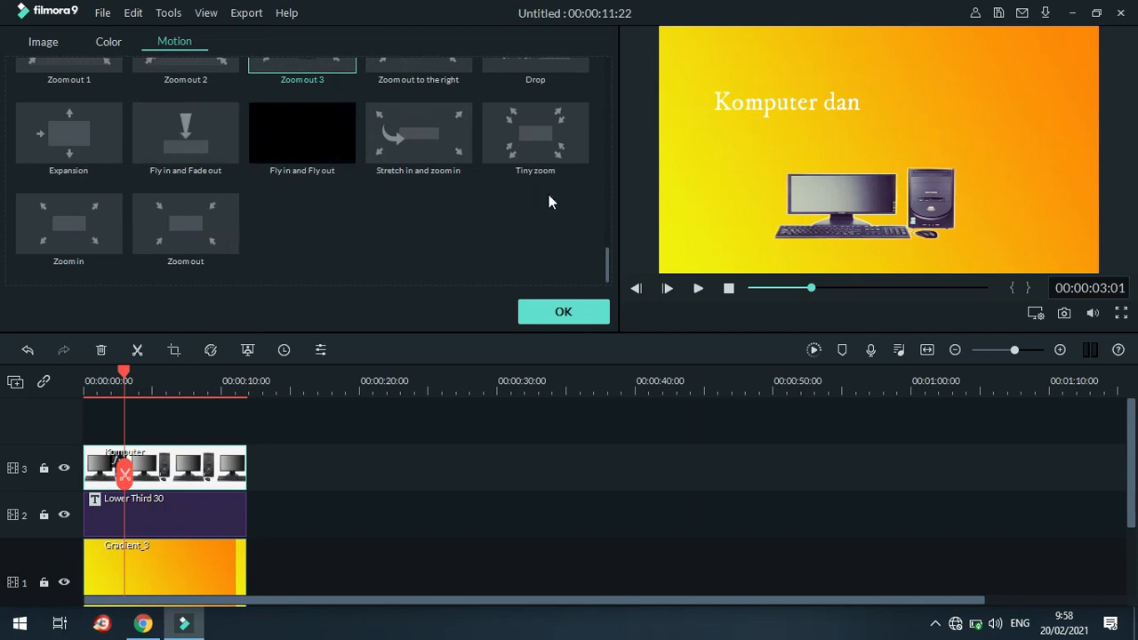
drag(607, 273, 607, 240)
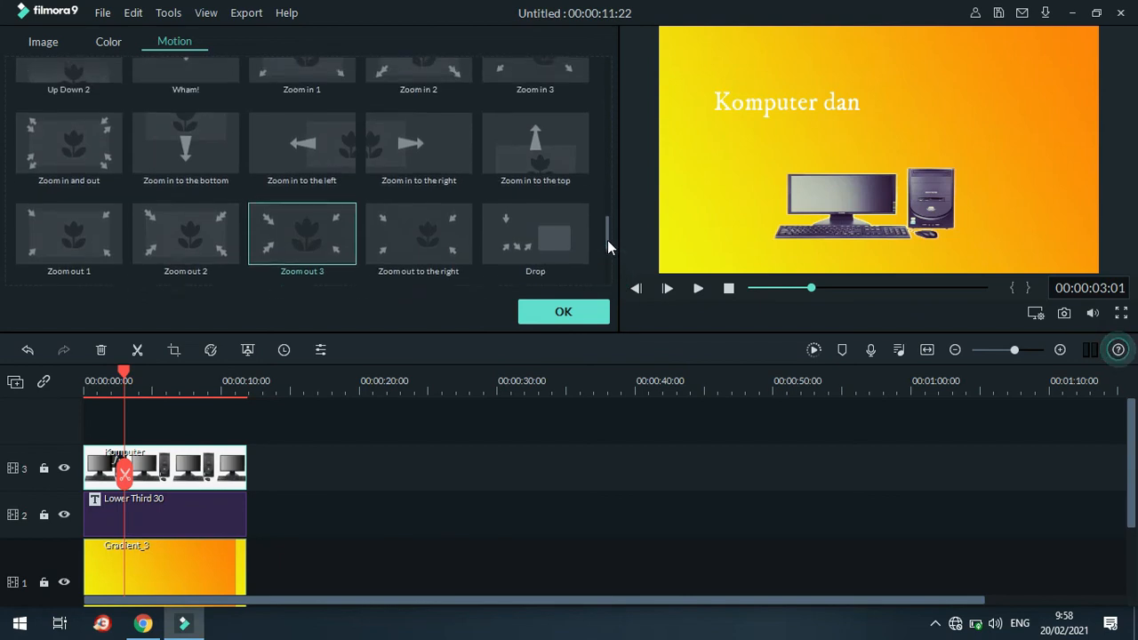
click(848, 195)
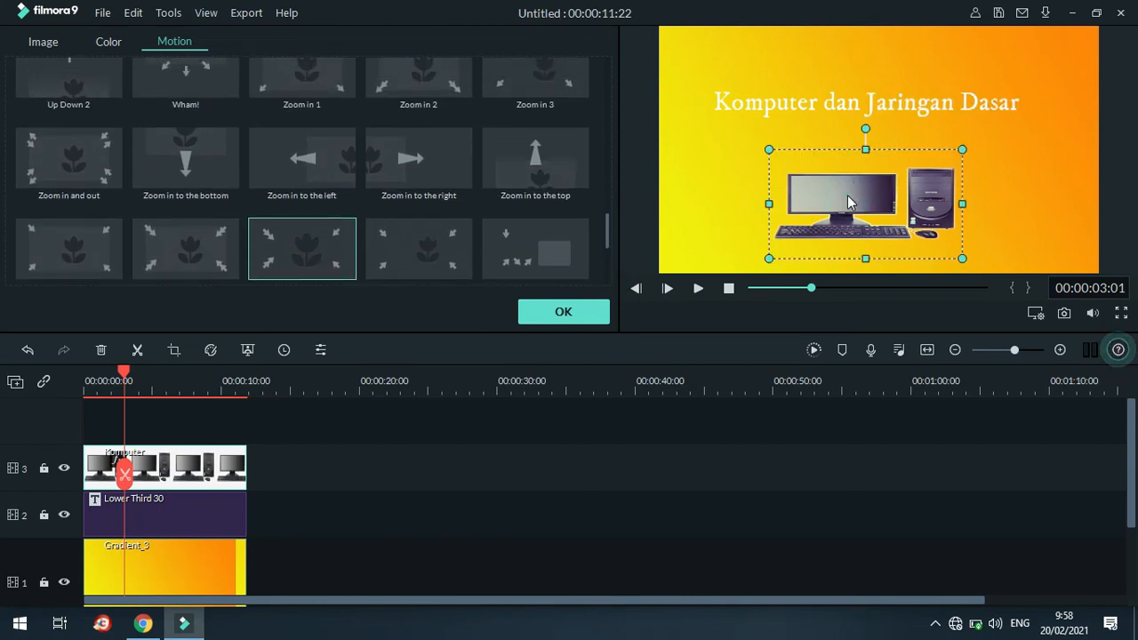
click(520, 78)
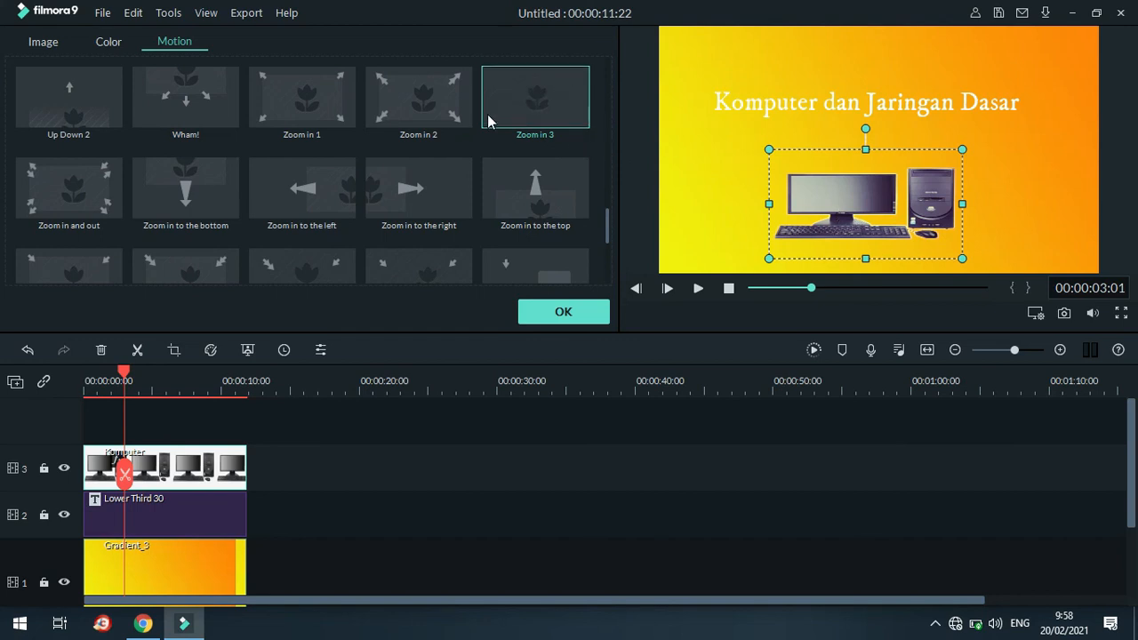
click(440, 105)
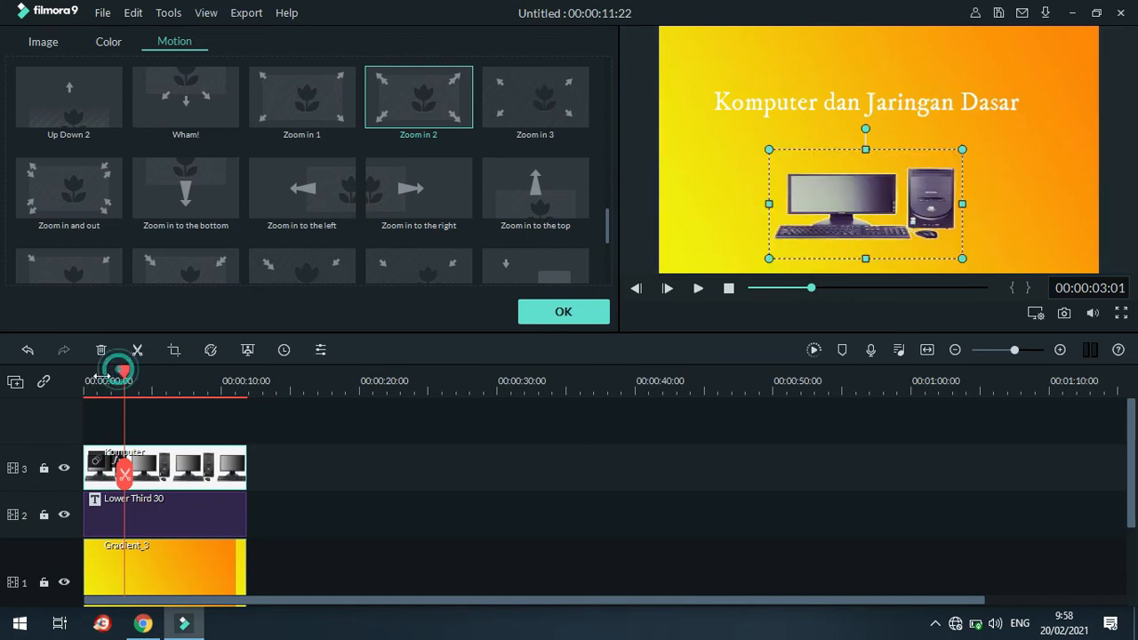
Enlarge the timeline scale and play the whole opening from the start to preview the computer image's zoom motion
scroll(120, 378, down, 3)
scroll(134, 384, up, 2)
scroll(134, 384, up, 2)
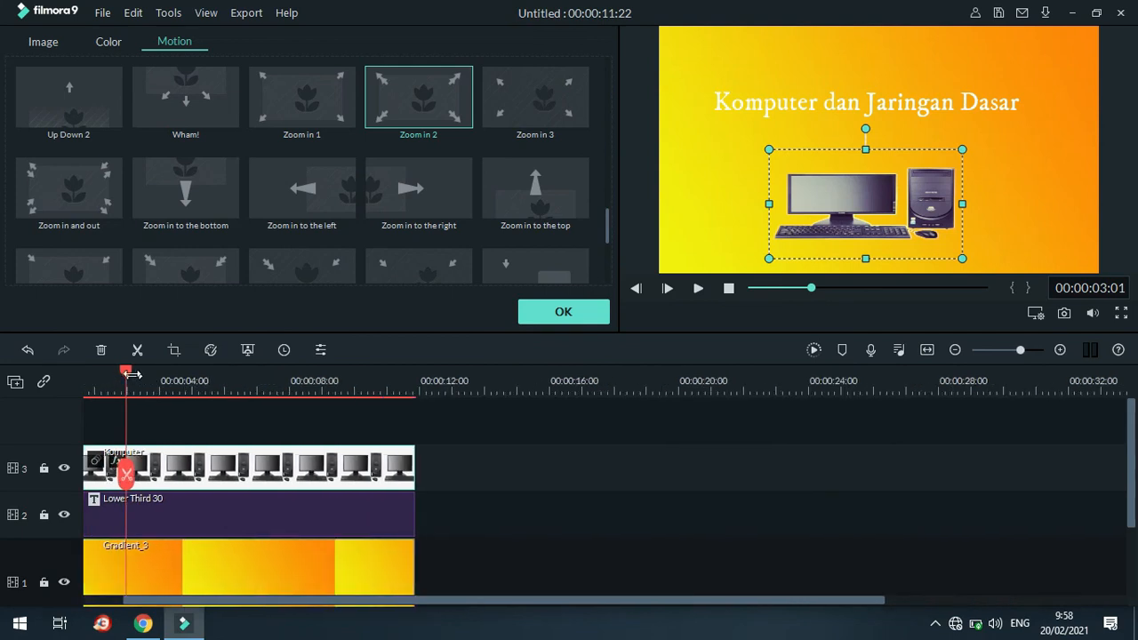
drag(126, 376, 68, 376)
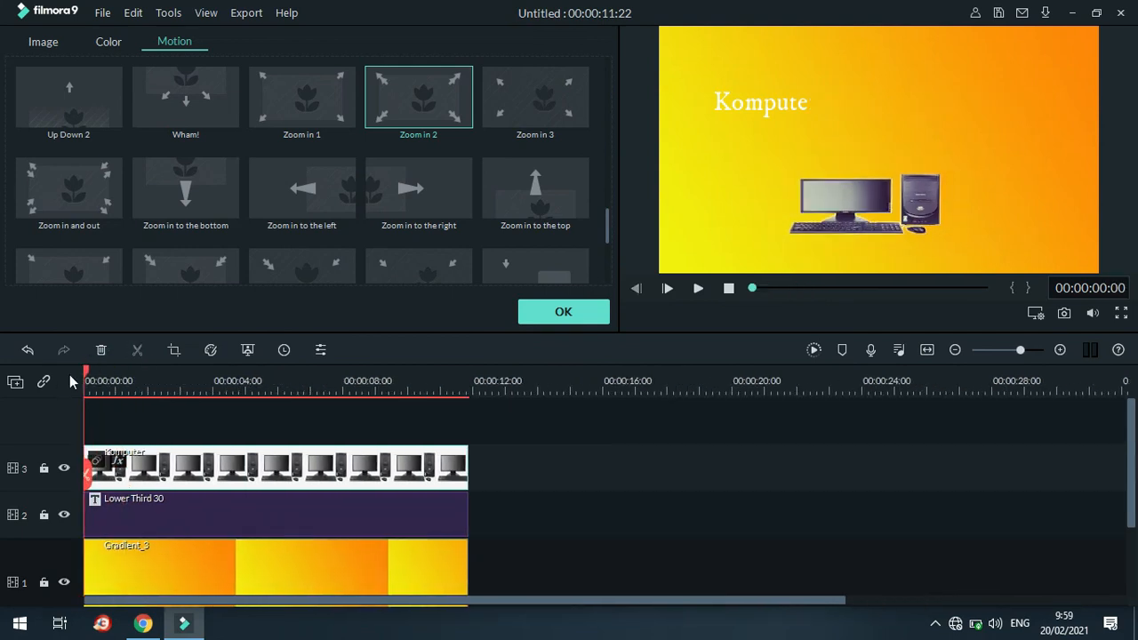
key(space)
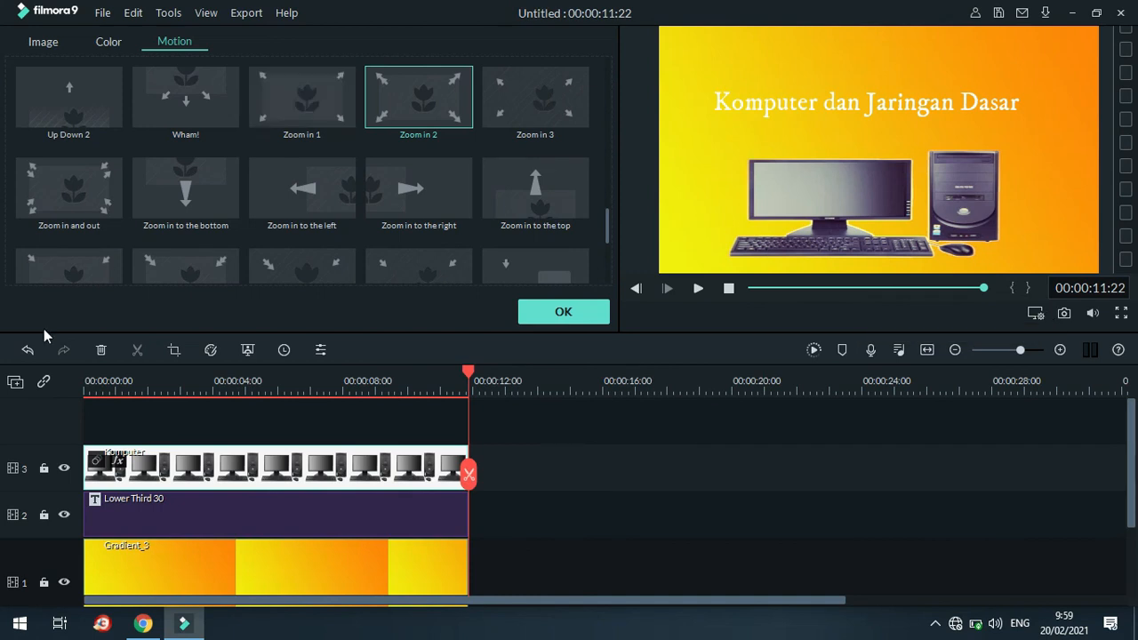
Review the Komputer image settings, the Lower Third 30 text settings and the Gradient_3 color settings, and close the editor
click(43, 41)
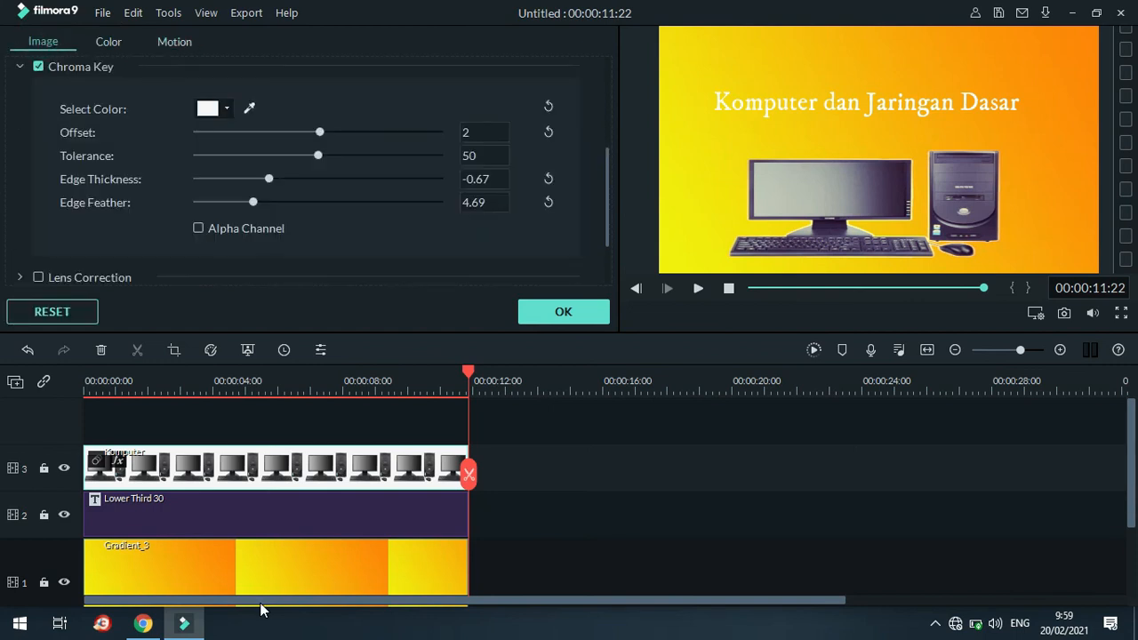
double_click(356, 516)
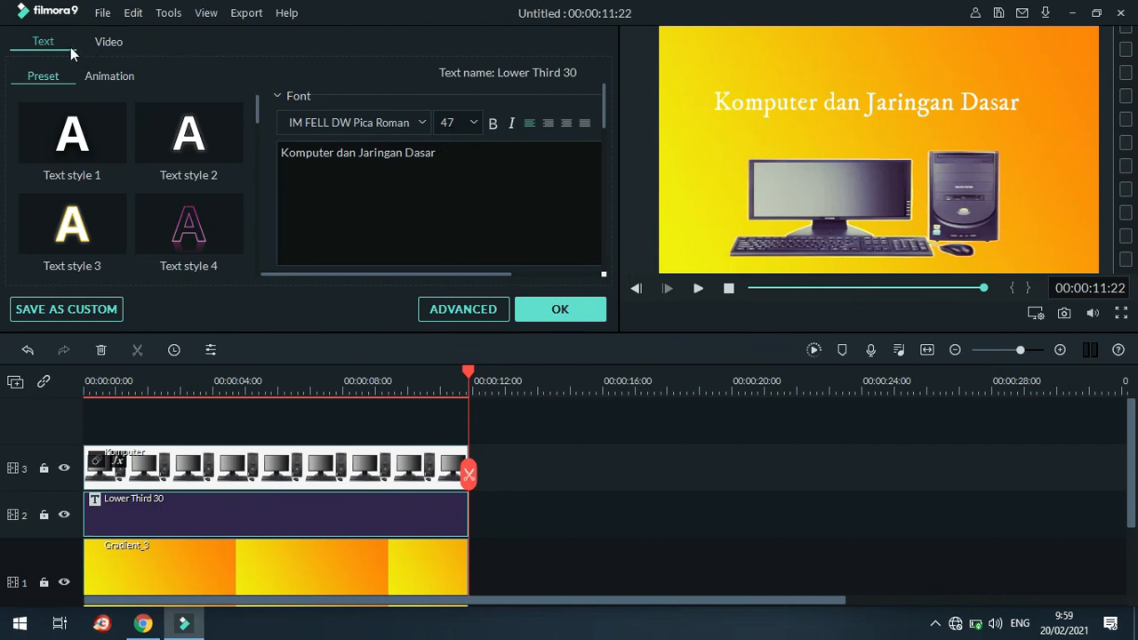
double_click(102, 562)
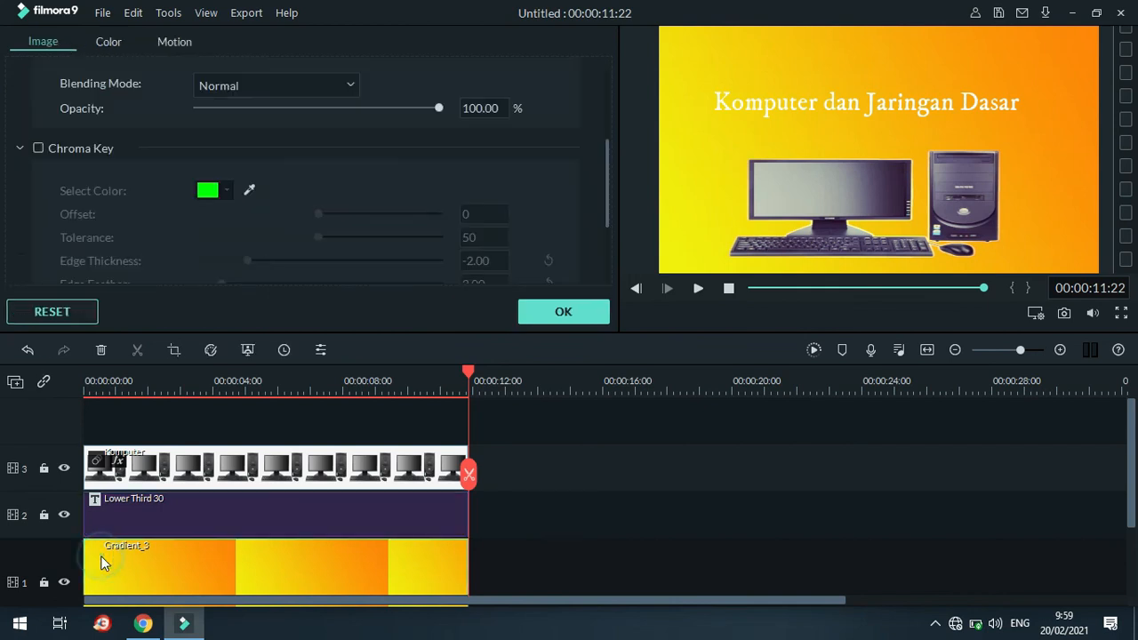
click(111, 42)
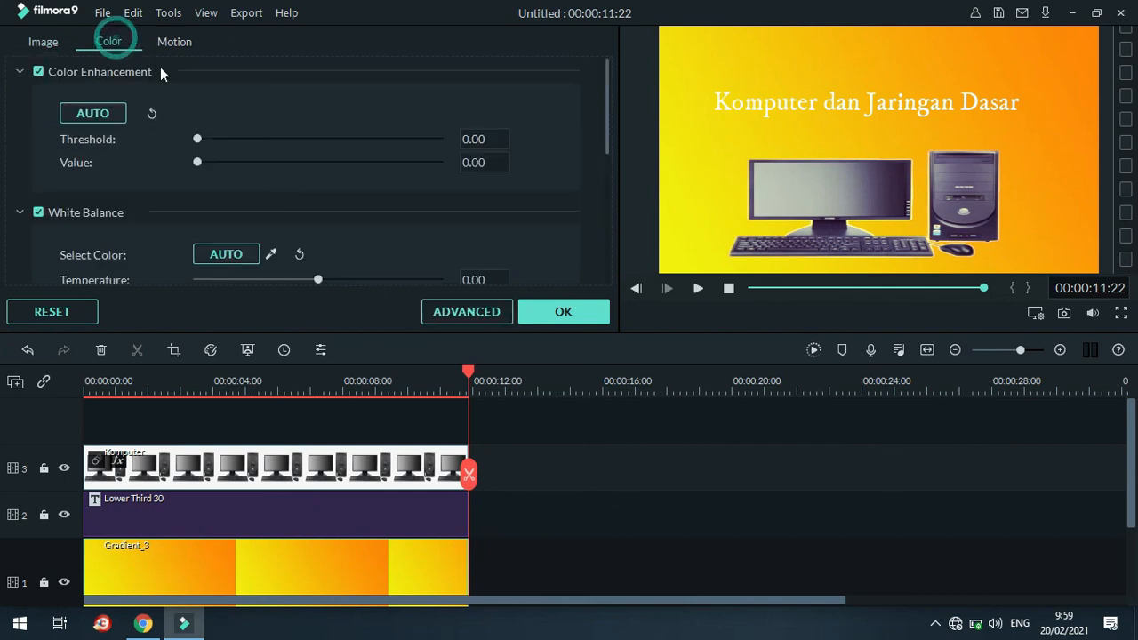
click(563, 311)
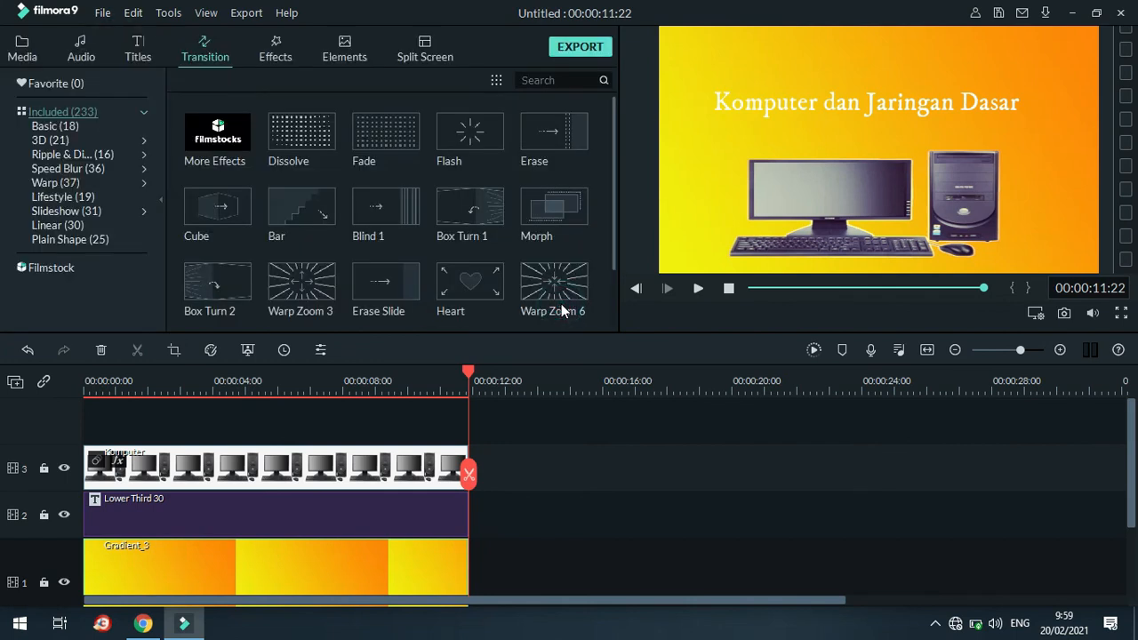
Open the PC screen recorder from the media library, minimize it and return to the Filmora9 project
click(25, 54)
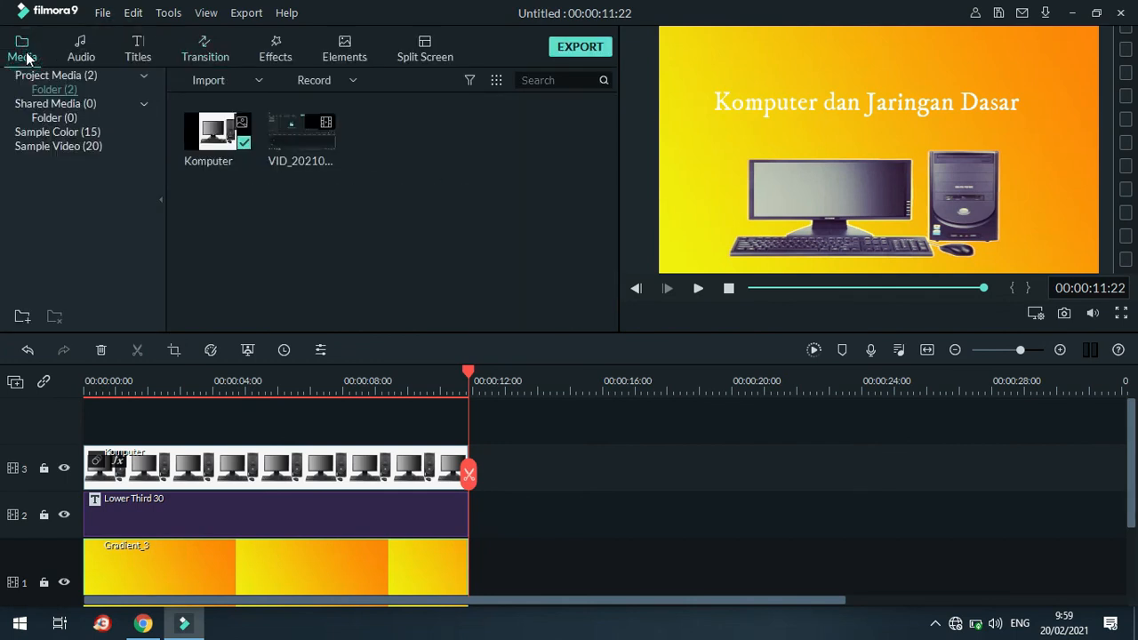
click(354, 80)
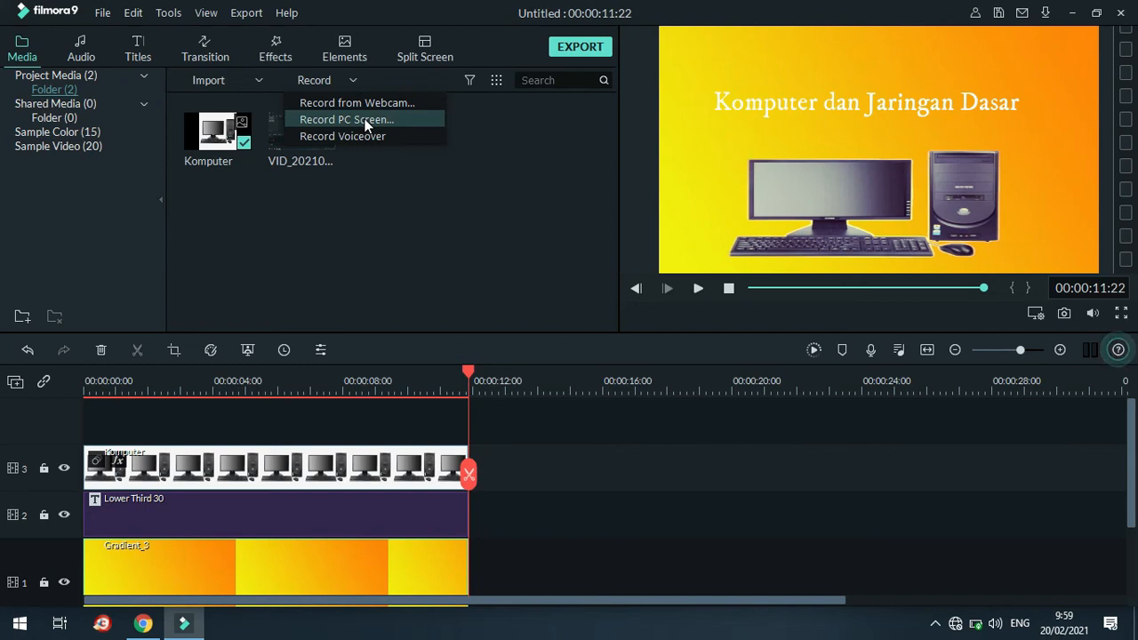
click(365, 120)
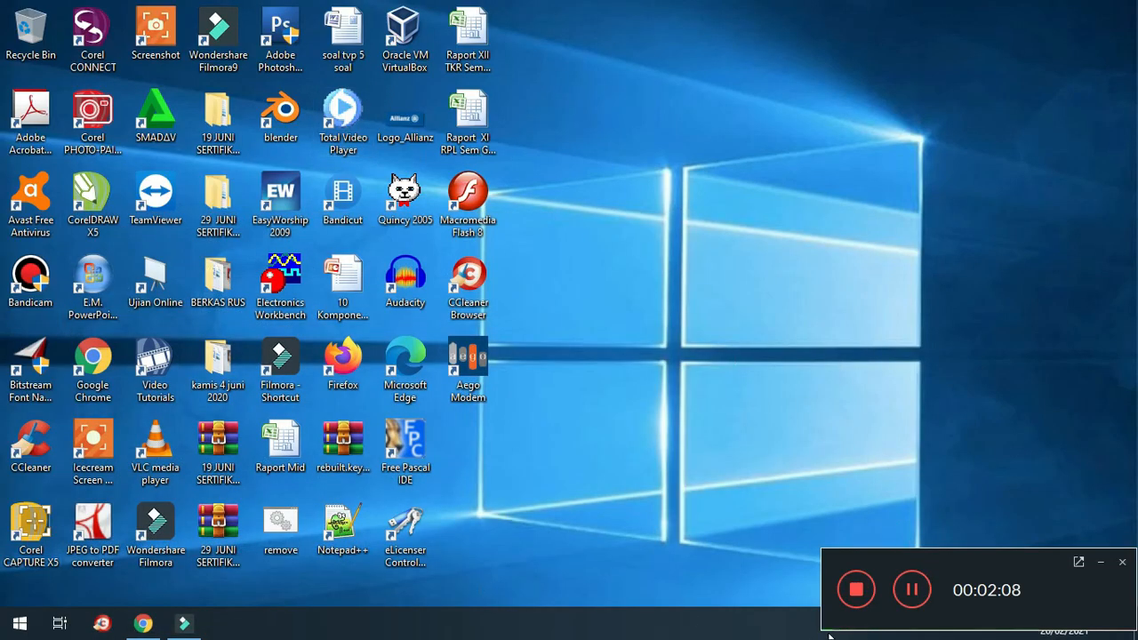
click(183, 624)
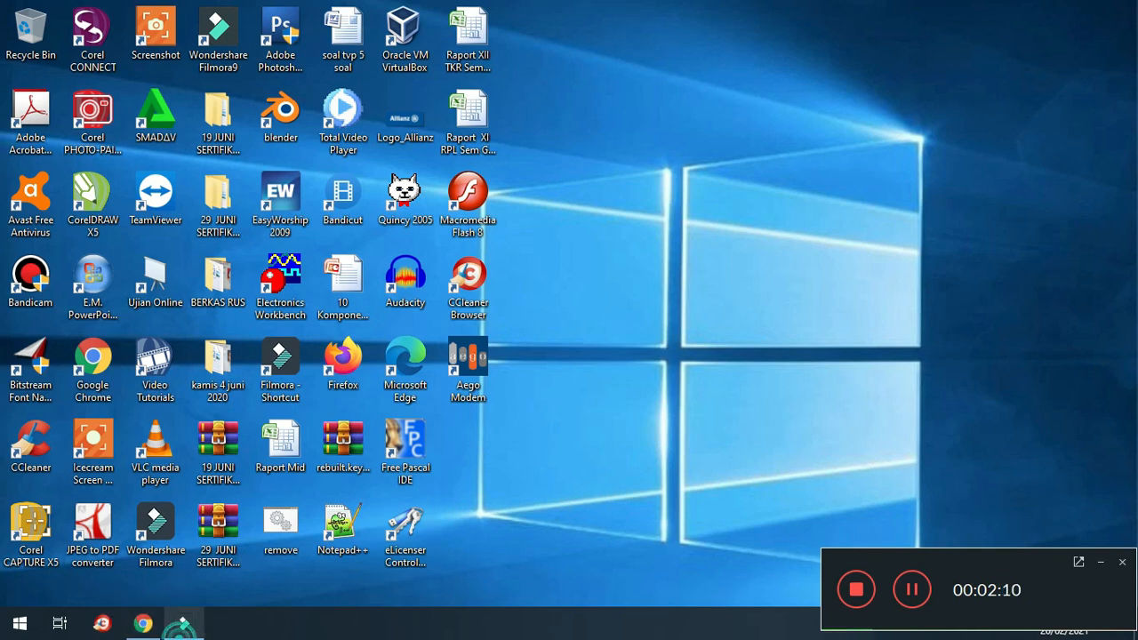
click(1102, 563)
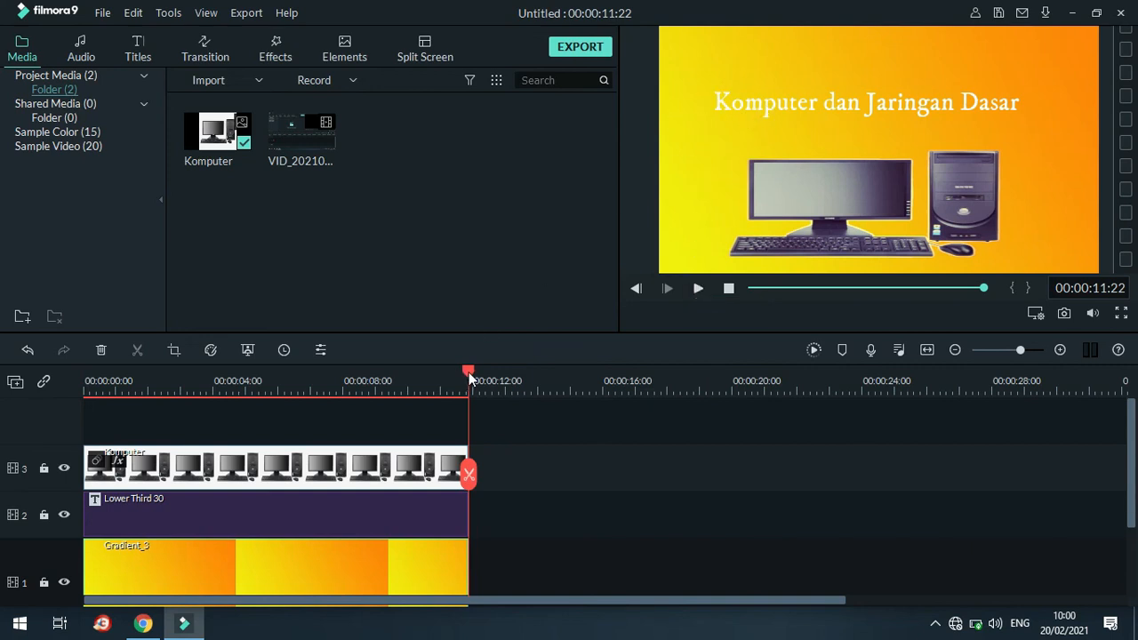
Return the playhead to 00:00:00:00 and play the finished opening through to its end
drag(467, 373, 459, 375)
drag(373, 383, 47, 419)
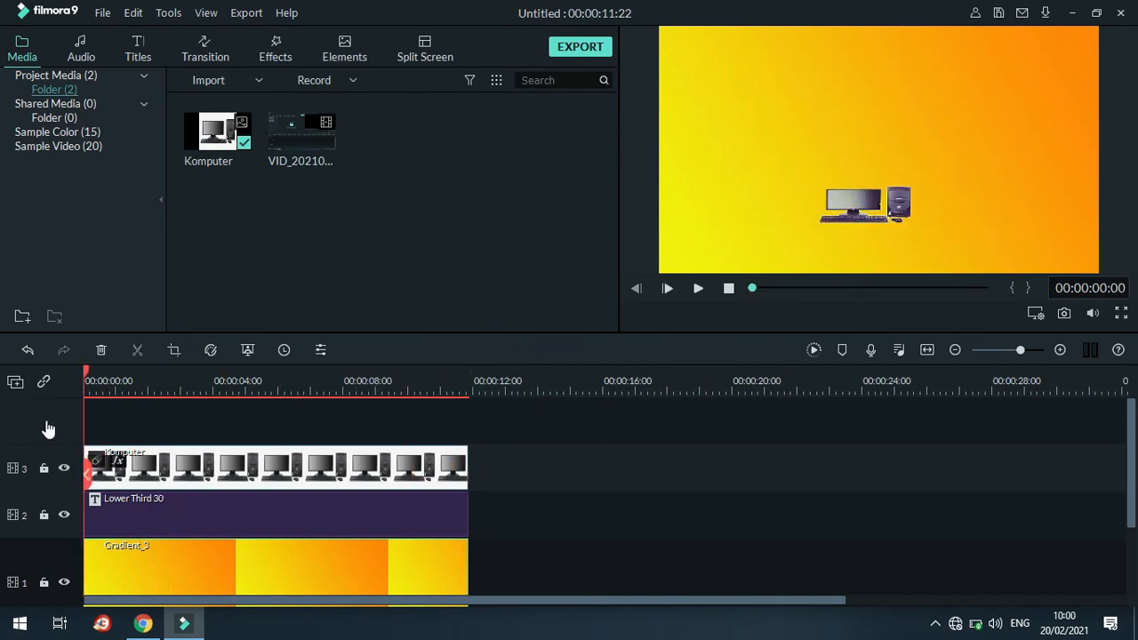
key(space)
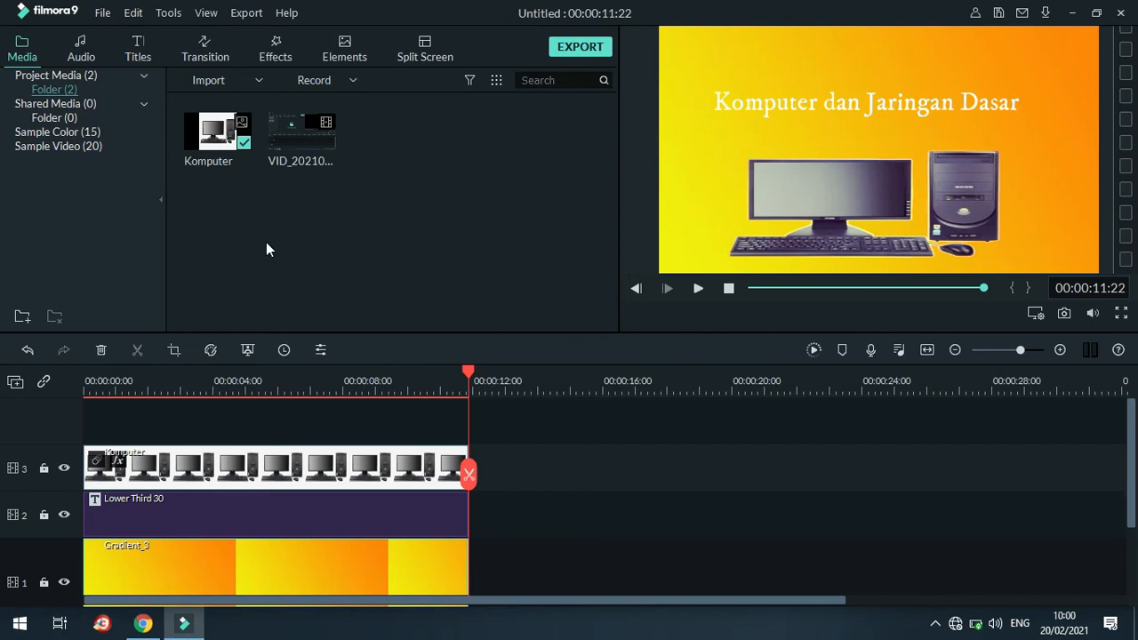
Look through the included audio library and the media import options, and close the options without importing anything
click(80, 55)
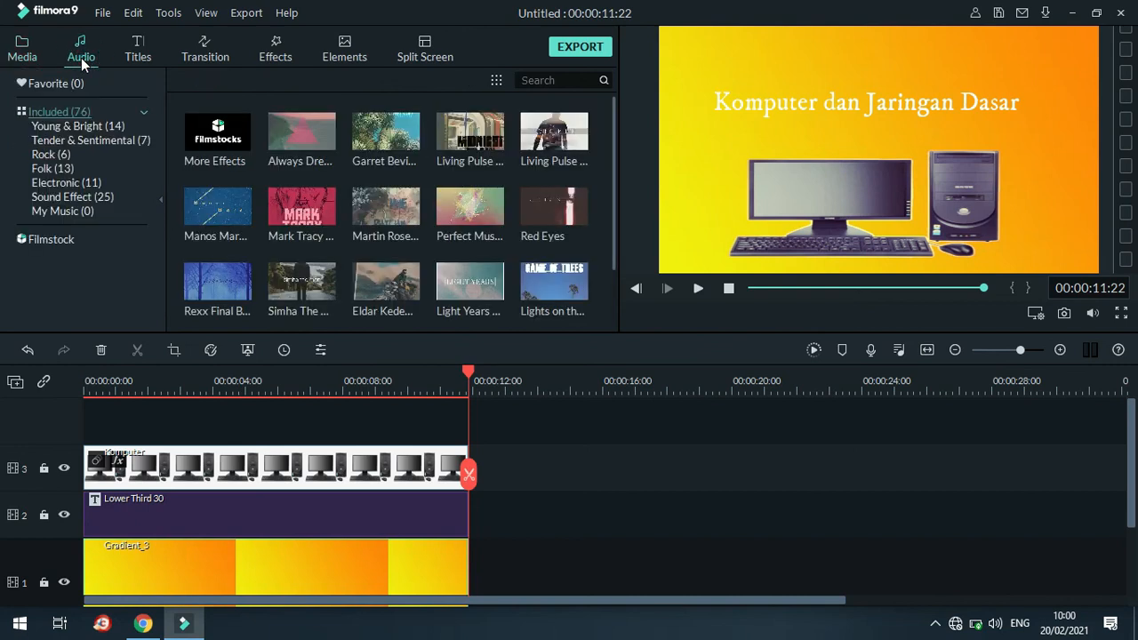
click(20, 53)
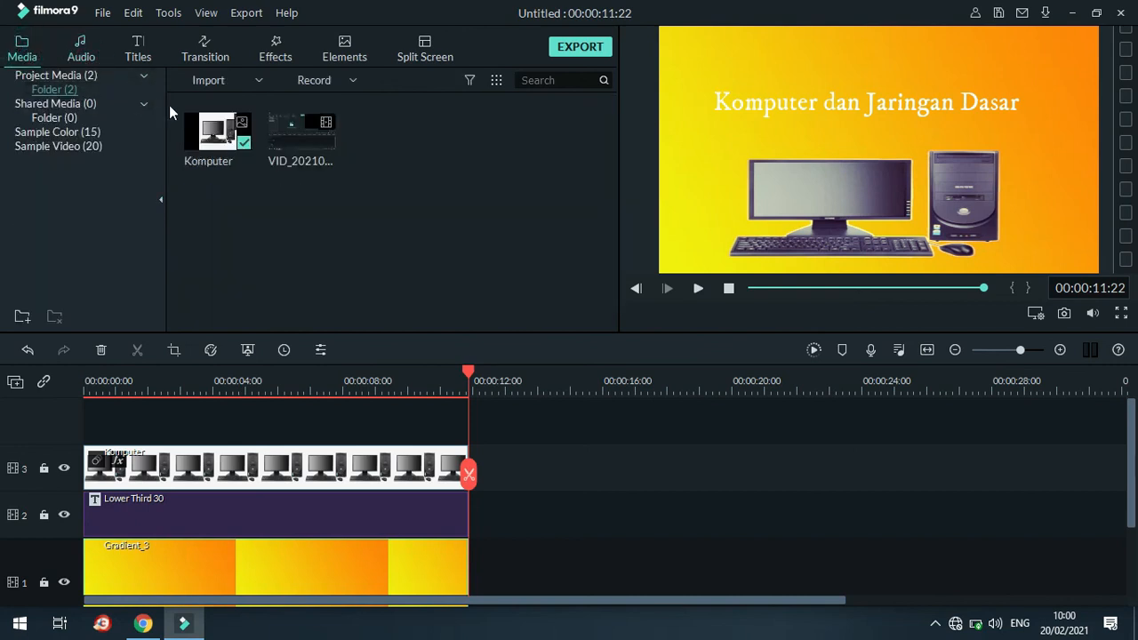
click(230, 86)
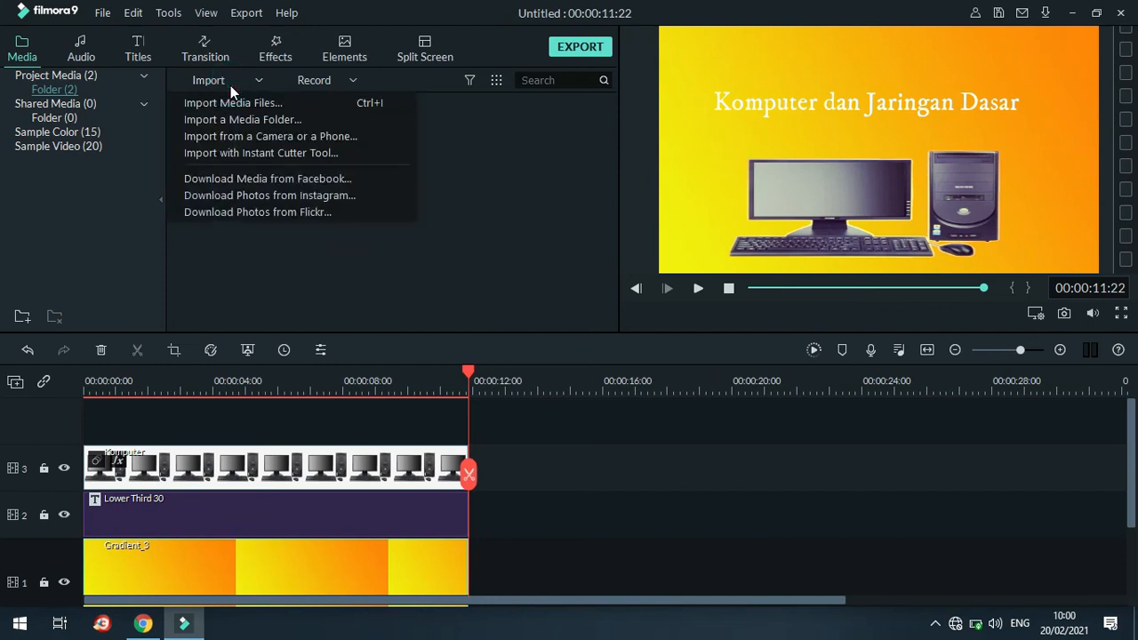
click(435, 272)
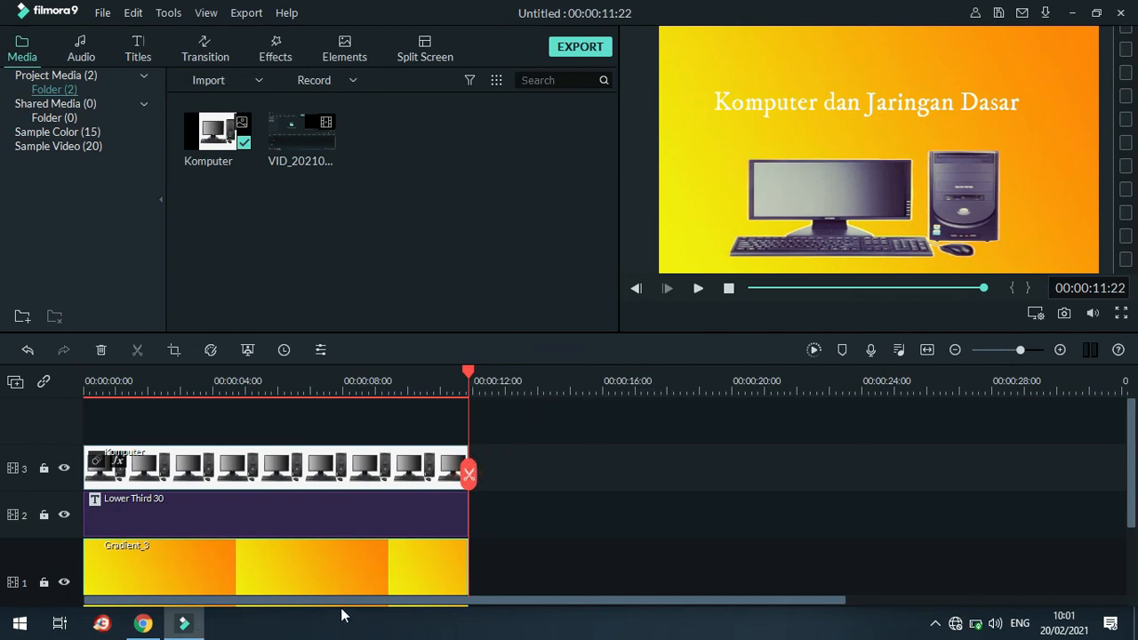
Open the local MP4 export settings to review the name, save folder and resolution, and close them without exporting
click(580, 47)
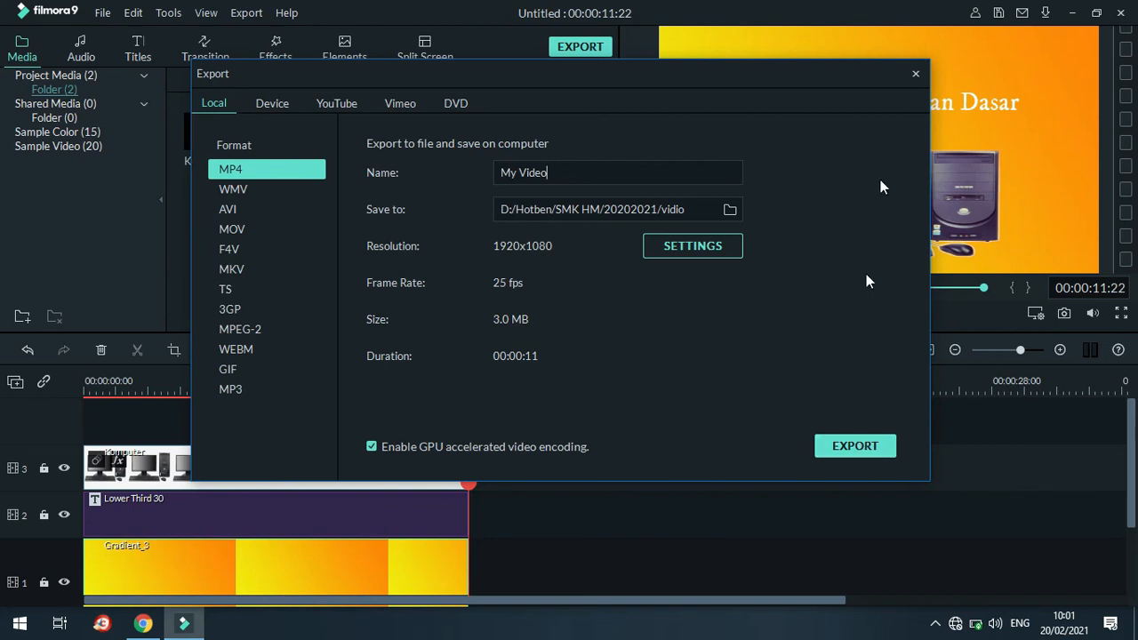
click(916, 75)
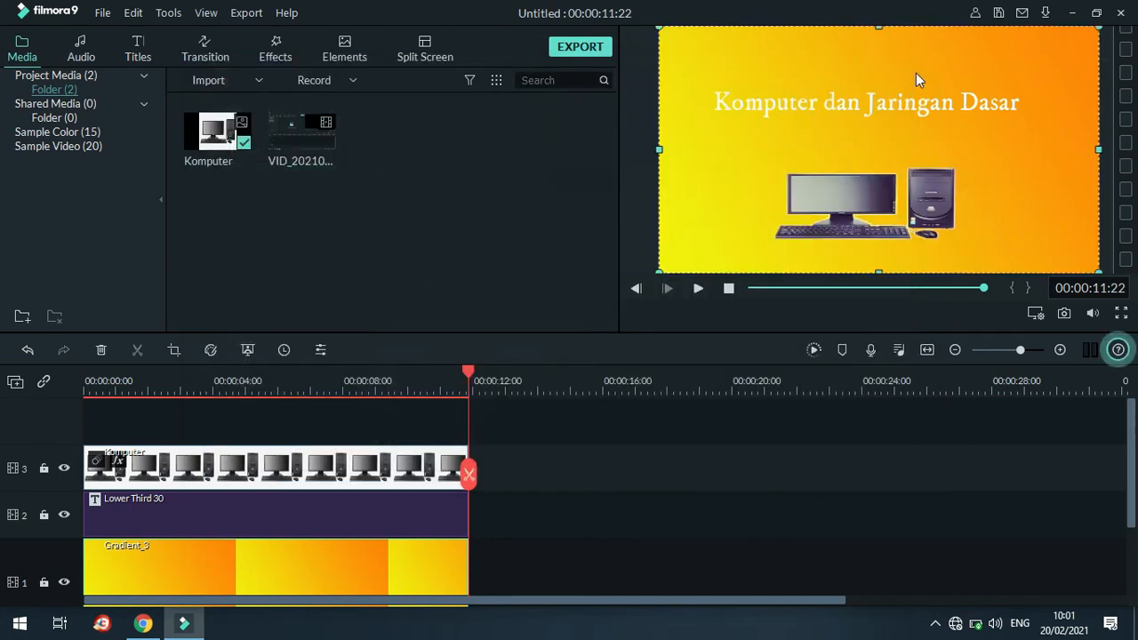